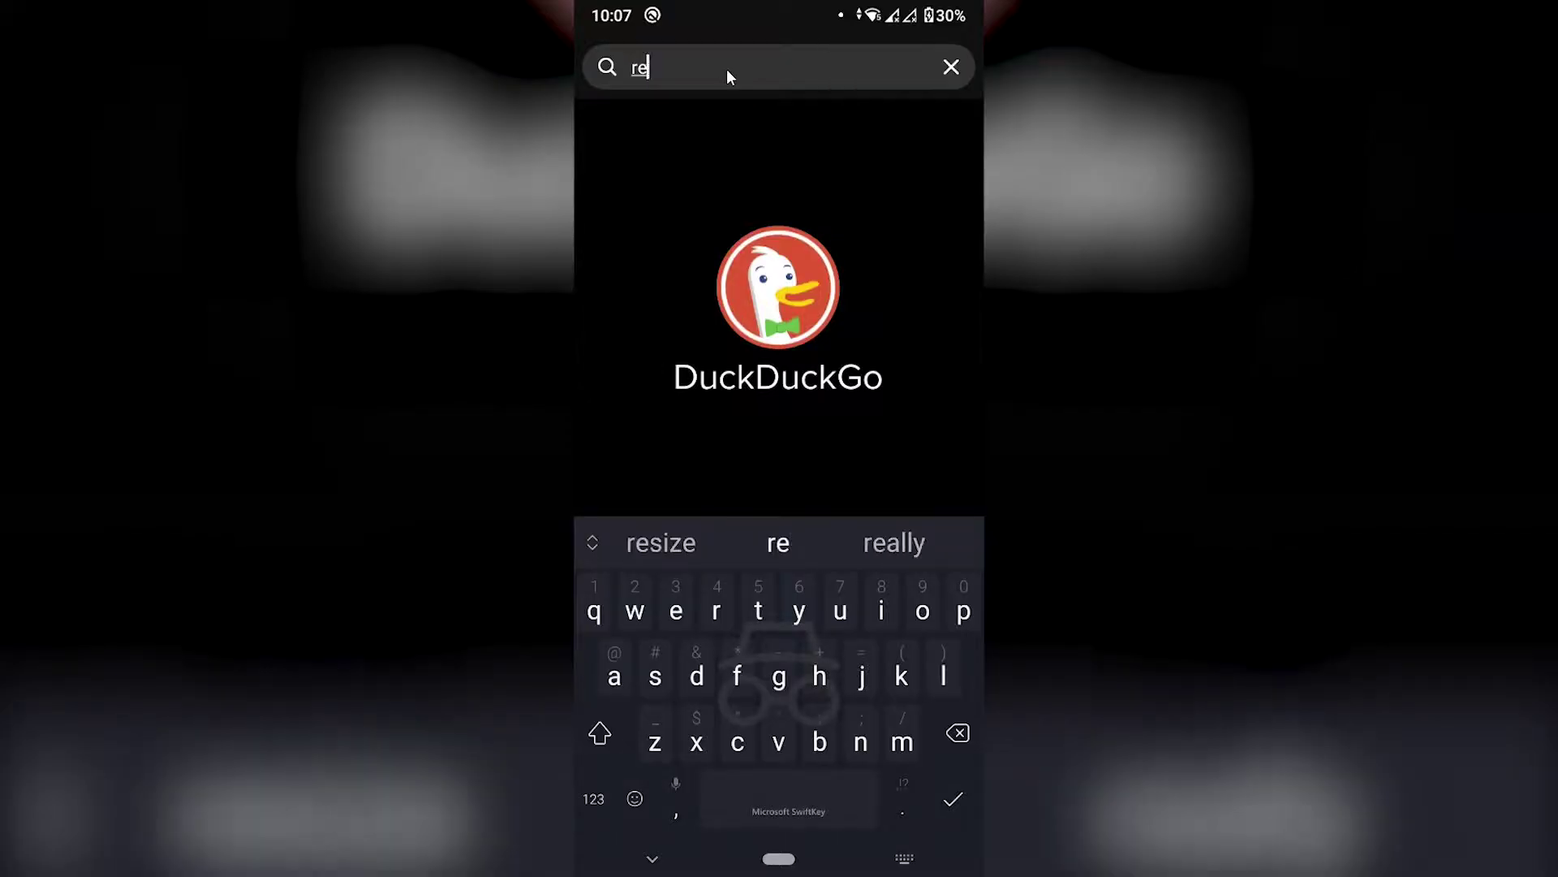
# Step: Go to the remove.bg website from the DuckDuckGo address bar
pyautogui.write('move.ng')
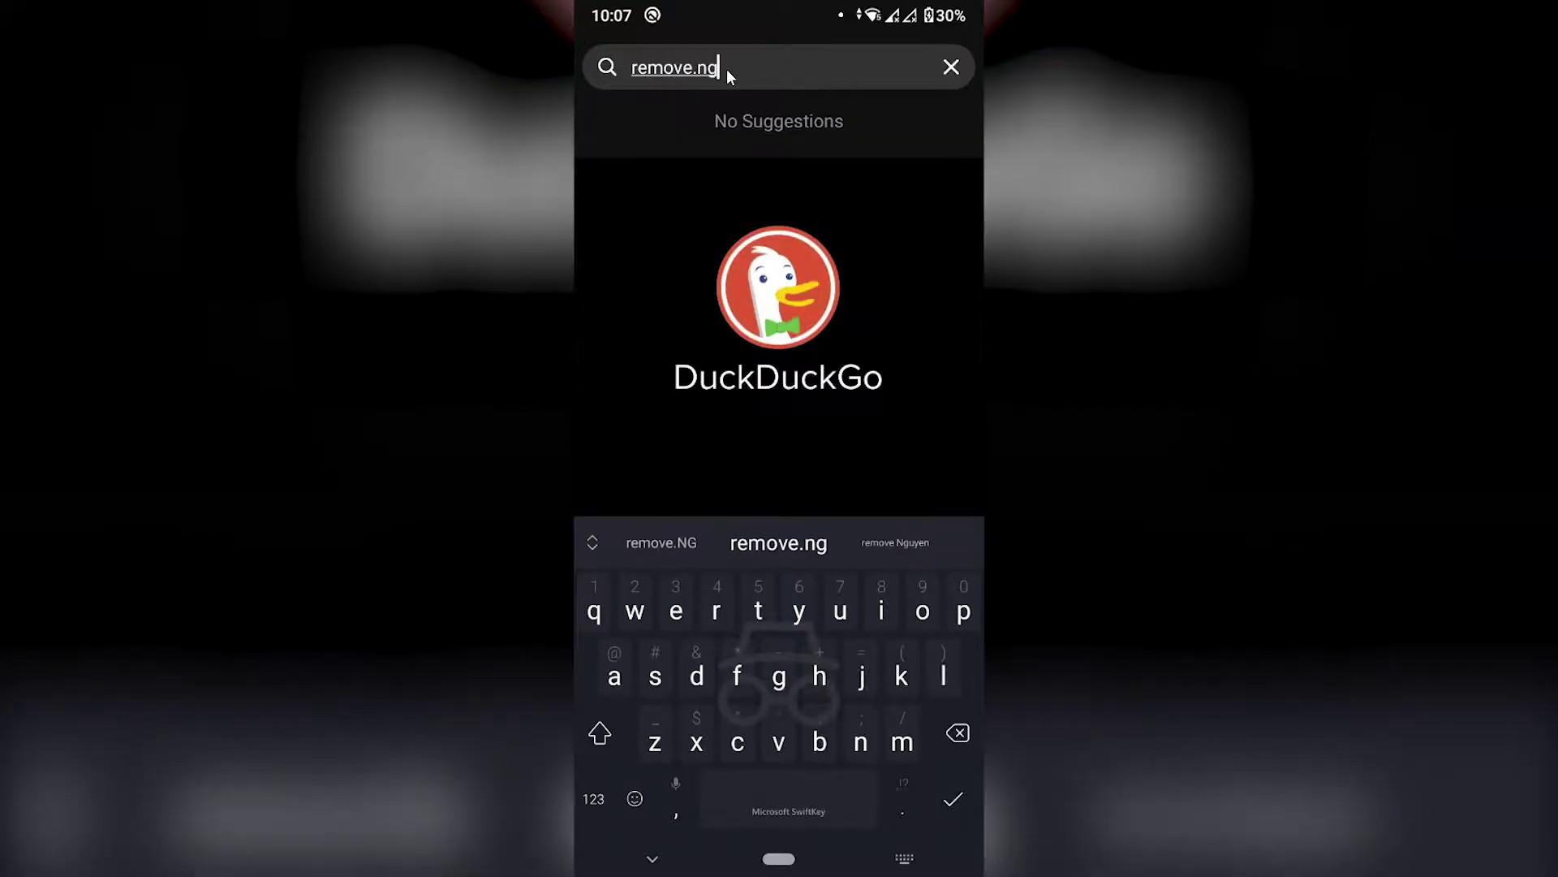
pyautogui.press('BackSpace')
pyautogui.press('BackSpace')
pyautogui.write('bg')
pyautogui.press('Return')
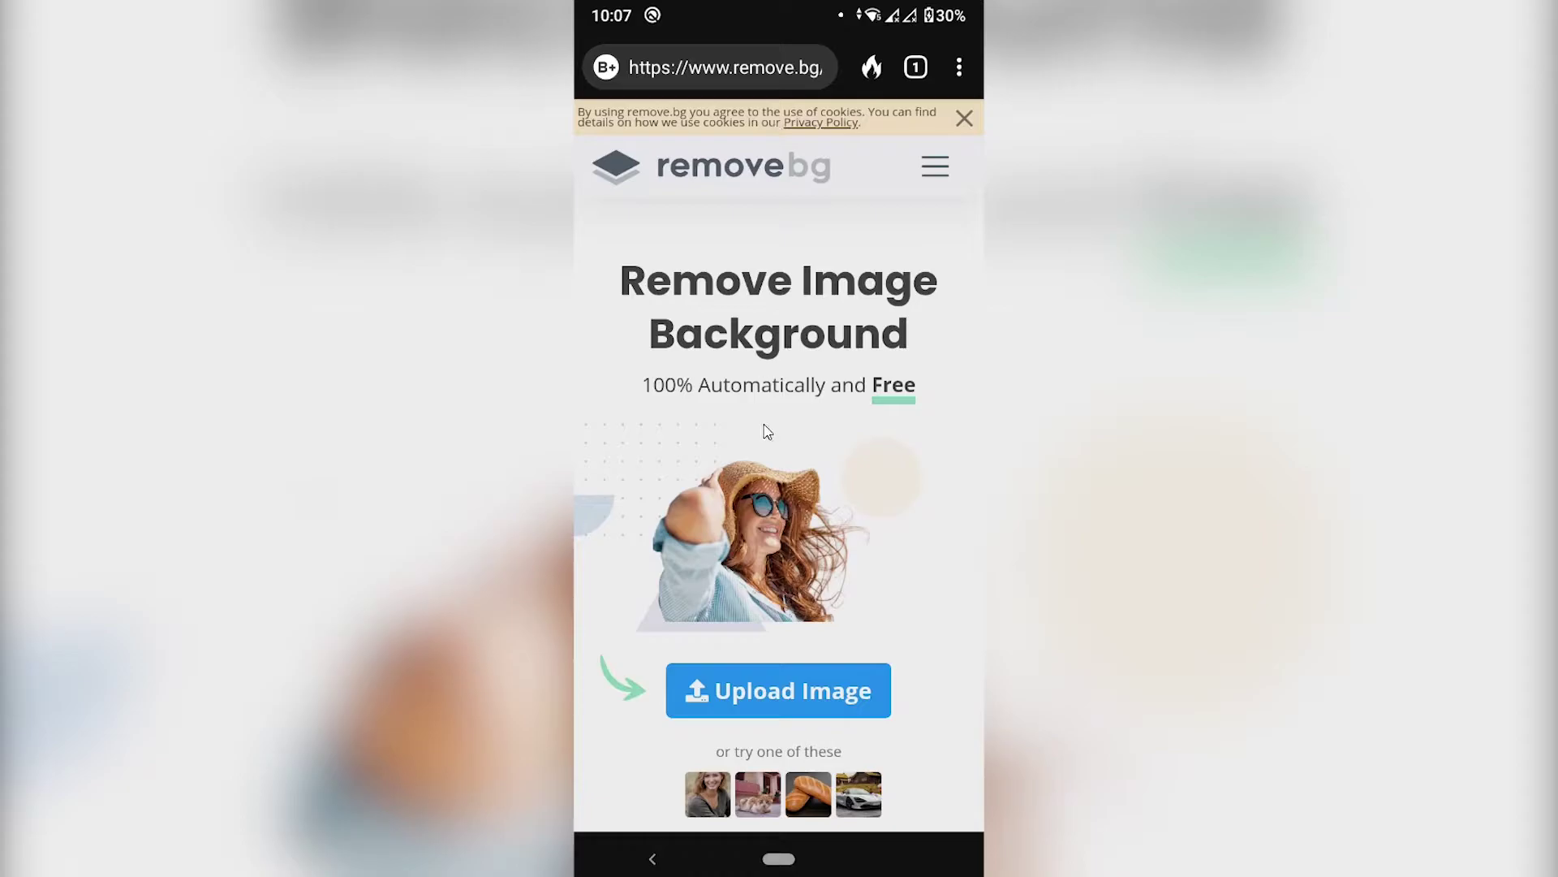
# Step: Upload the cat picture to remove.bg to strip its background
pyautogui.moveTo(771, 690); pyautogui.dragTo(798, 517)
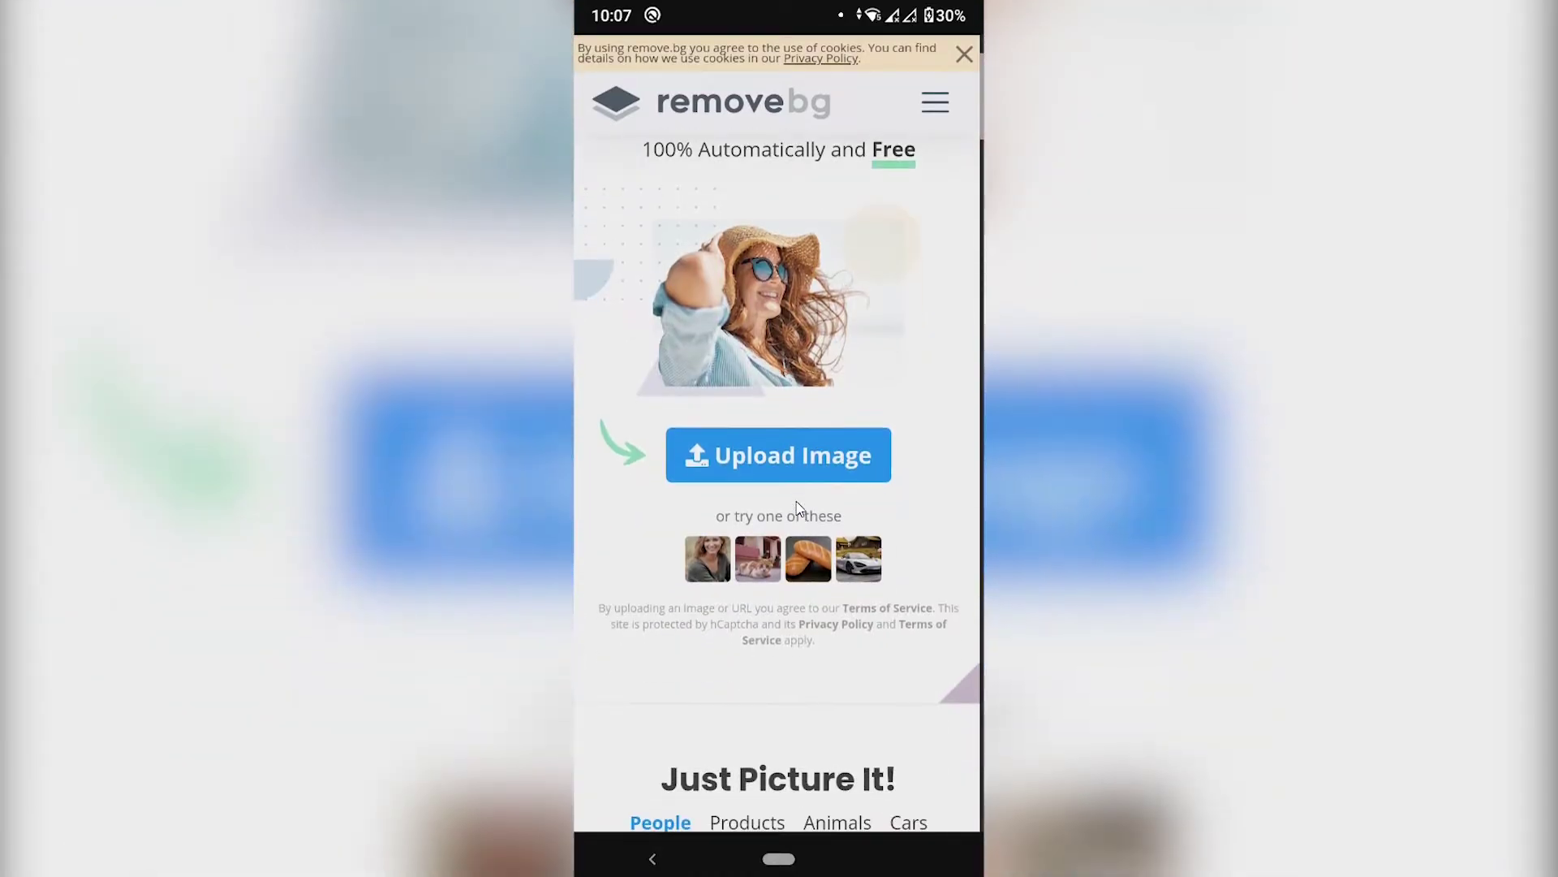
pyautogui.click(797, 473)
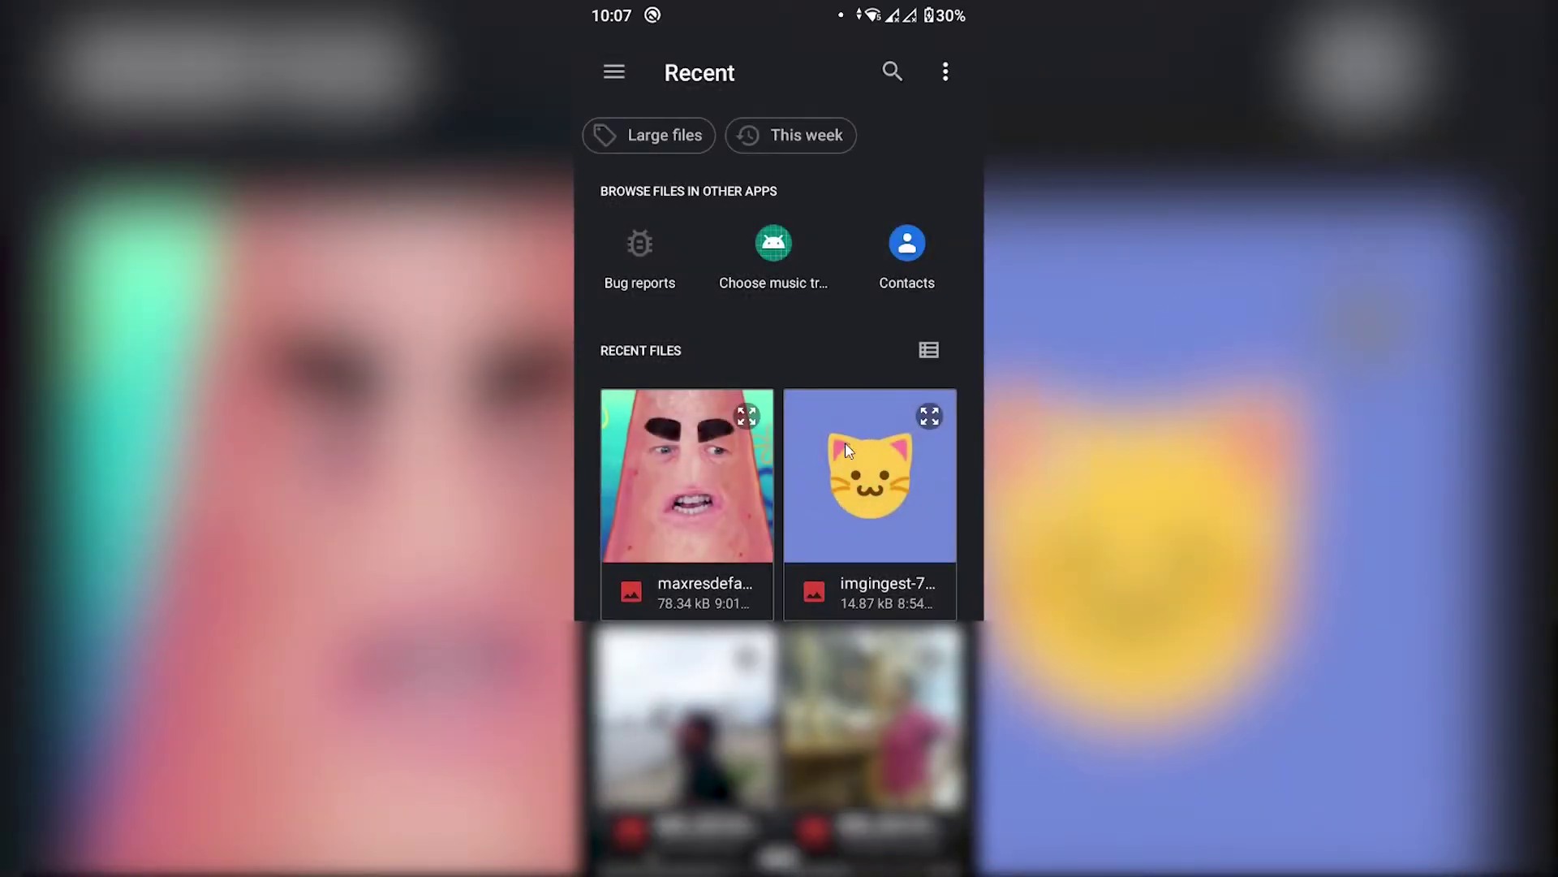
pyautogui.click(845, 492)
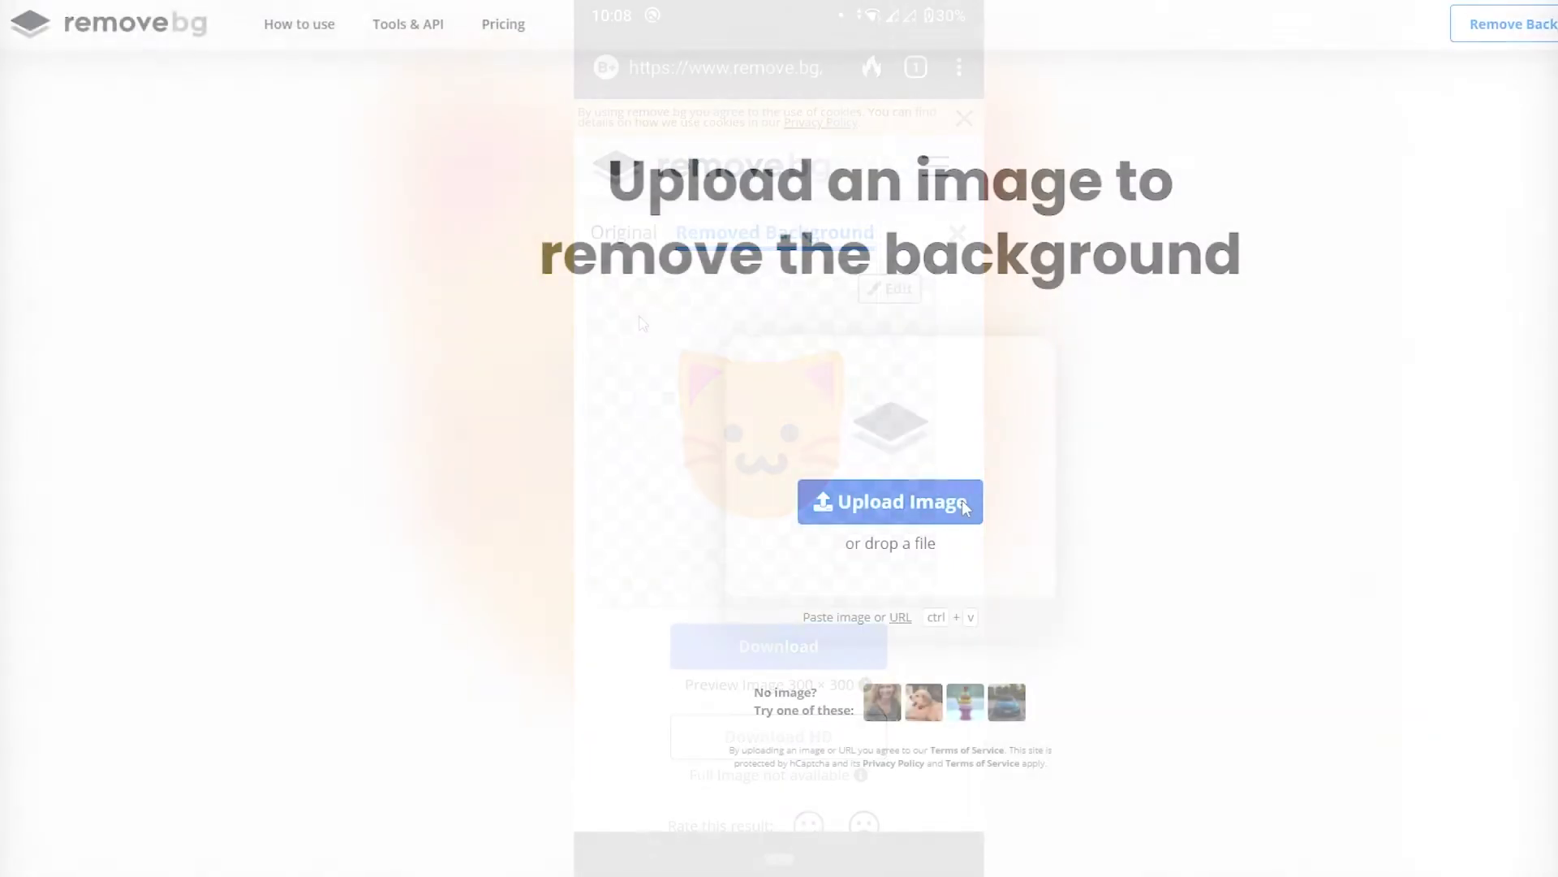
# Step: Upload img_tew4ge.jpg to remove.bg to get the transparent cat cutout
pyautogui.click(959, 504)
pyautogui.click(238, 91)
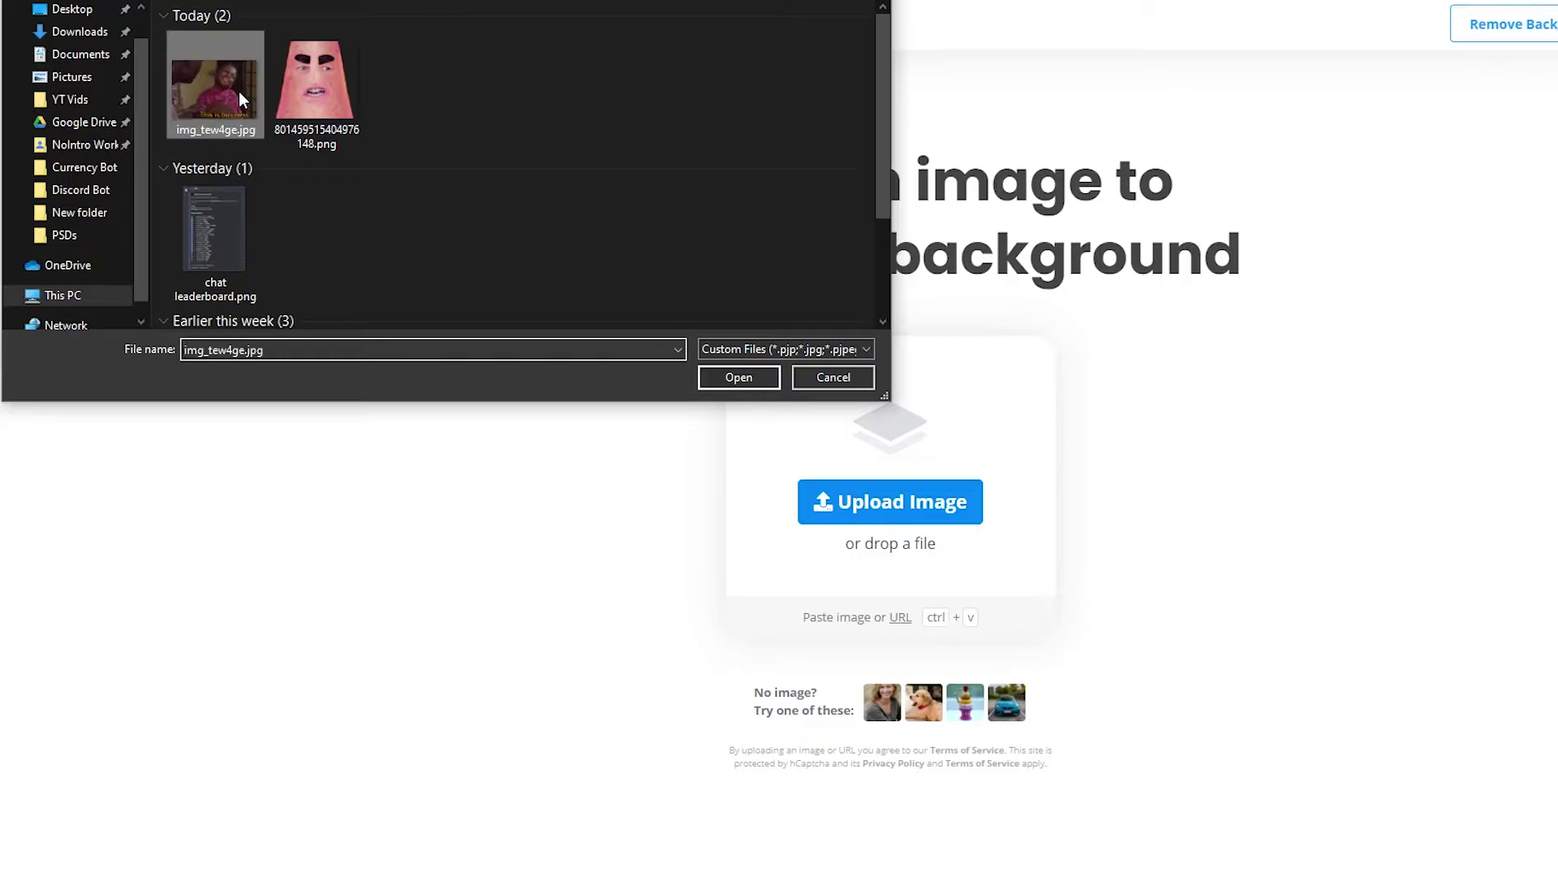
pyautogui.click(719, 373)
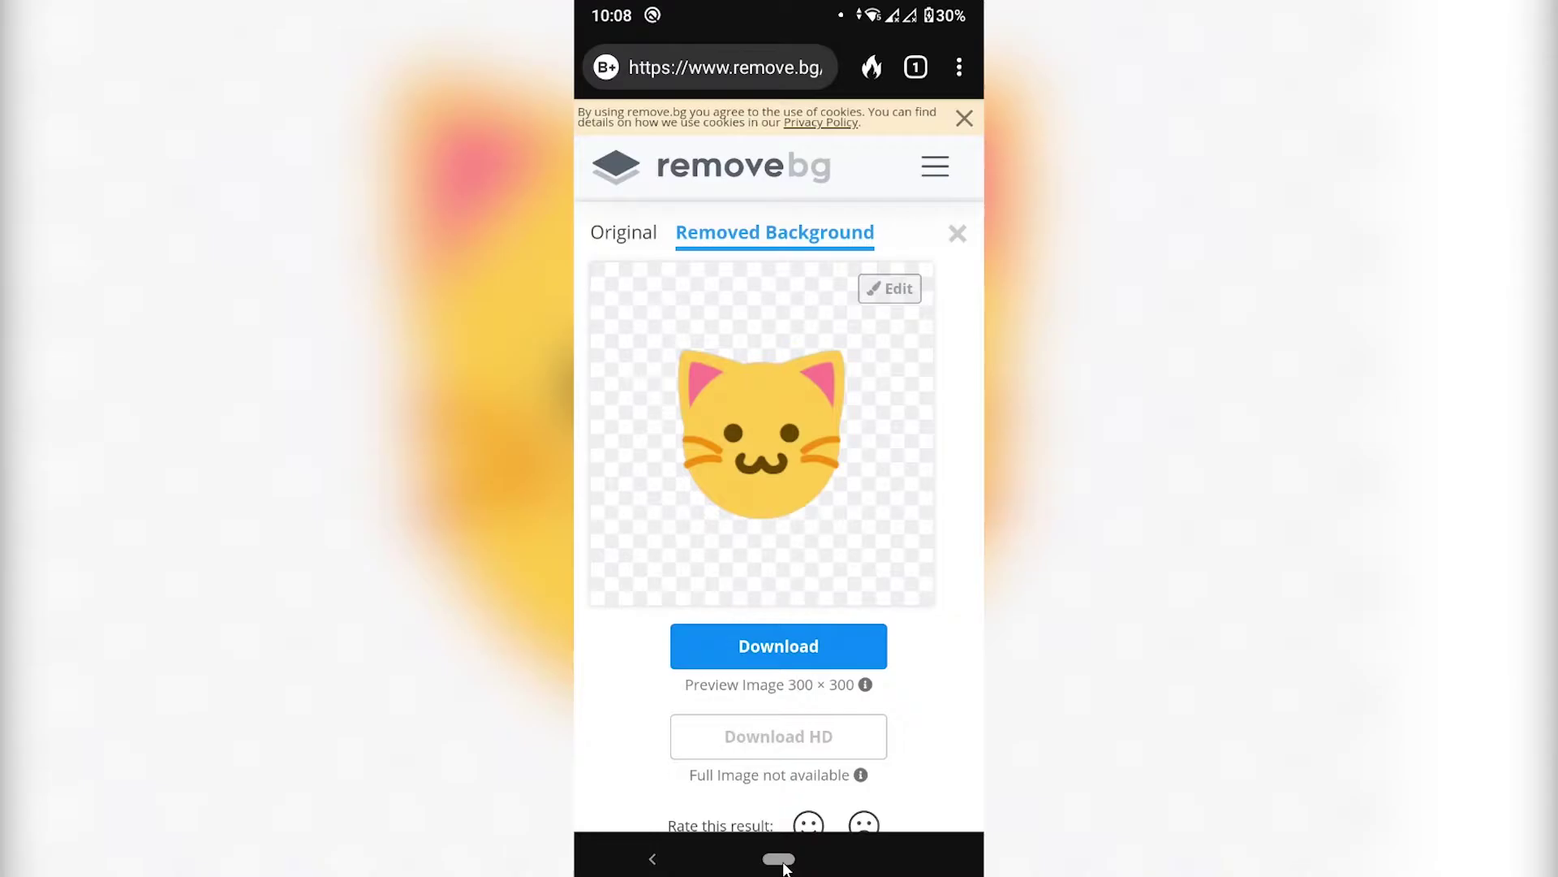
# Step: View the downloaded cat cutout in the Download folder, then return to the grid
pyautogui.moveTo(779, 859); pyautogui.dragTo(901, 859)
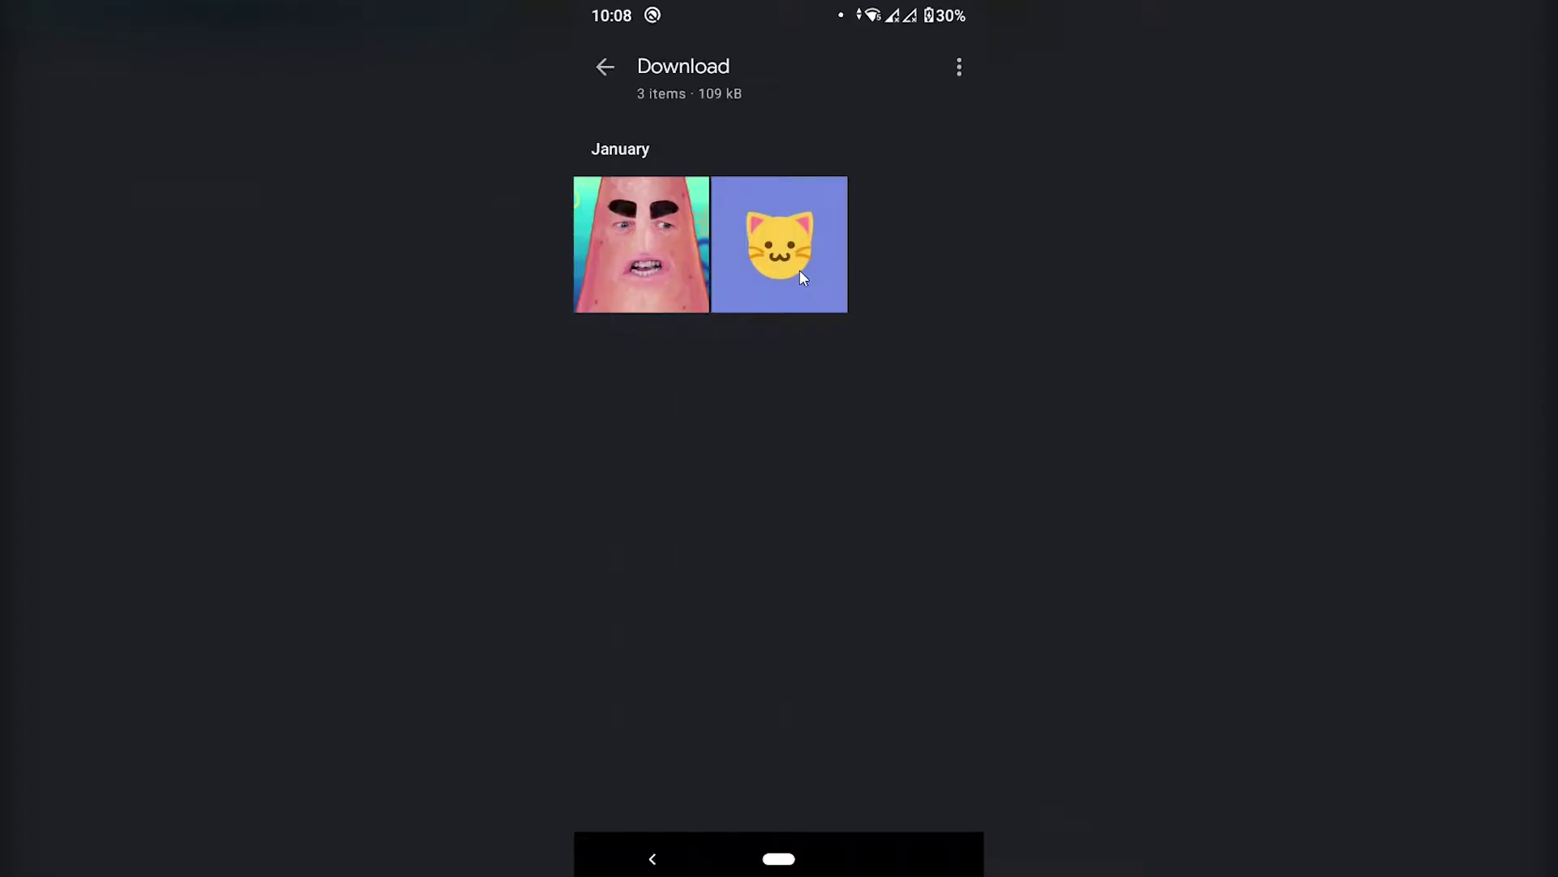
pyautogui.click(680, 250)
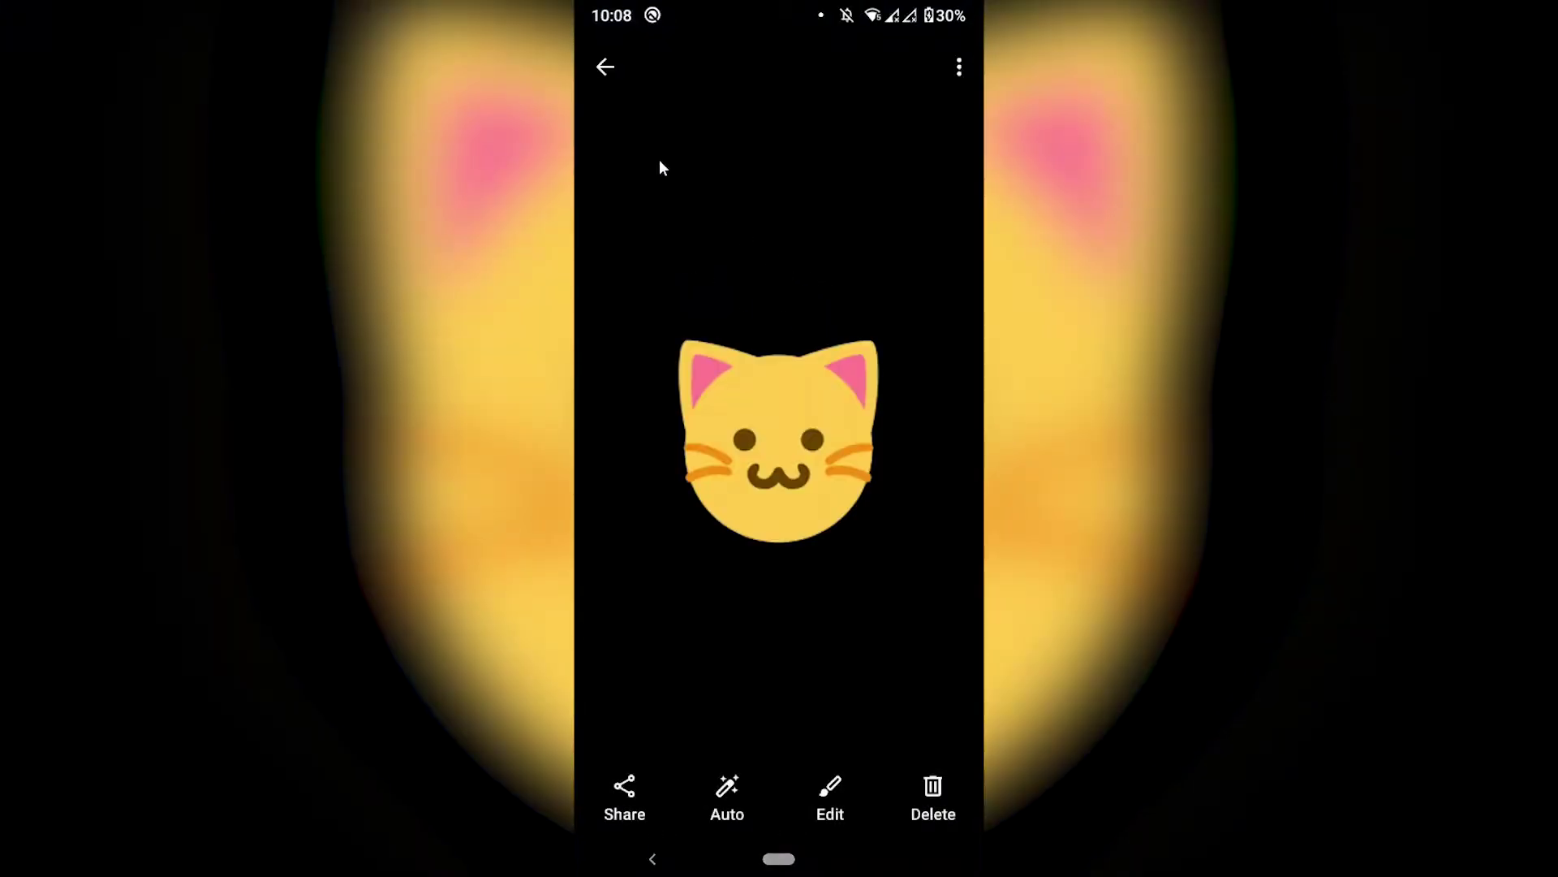
pyautogui.click(607, 68)
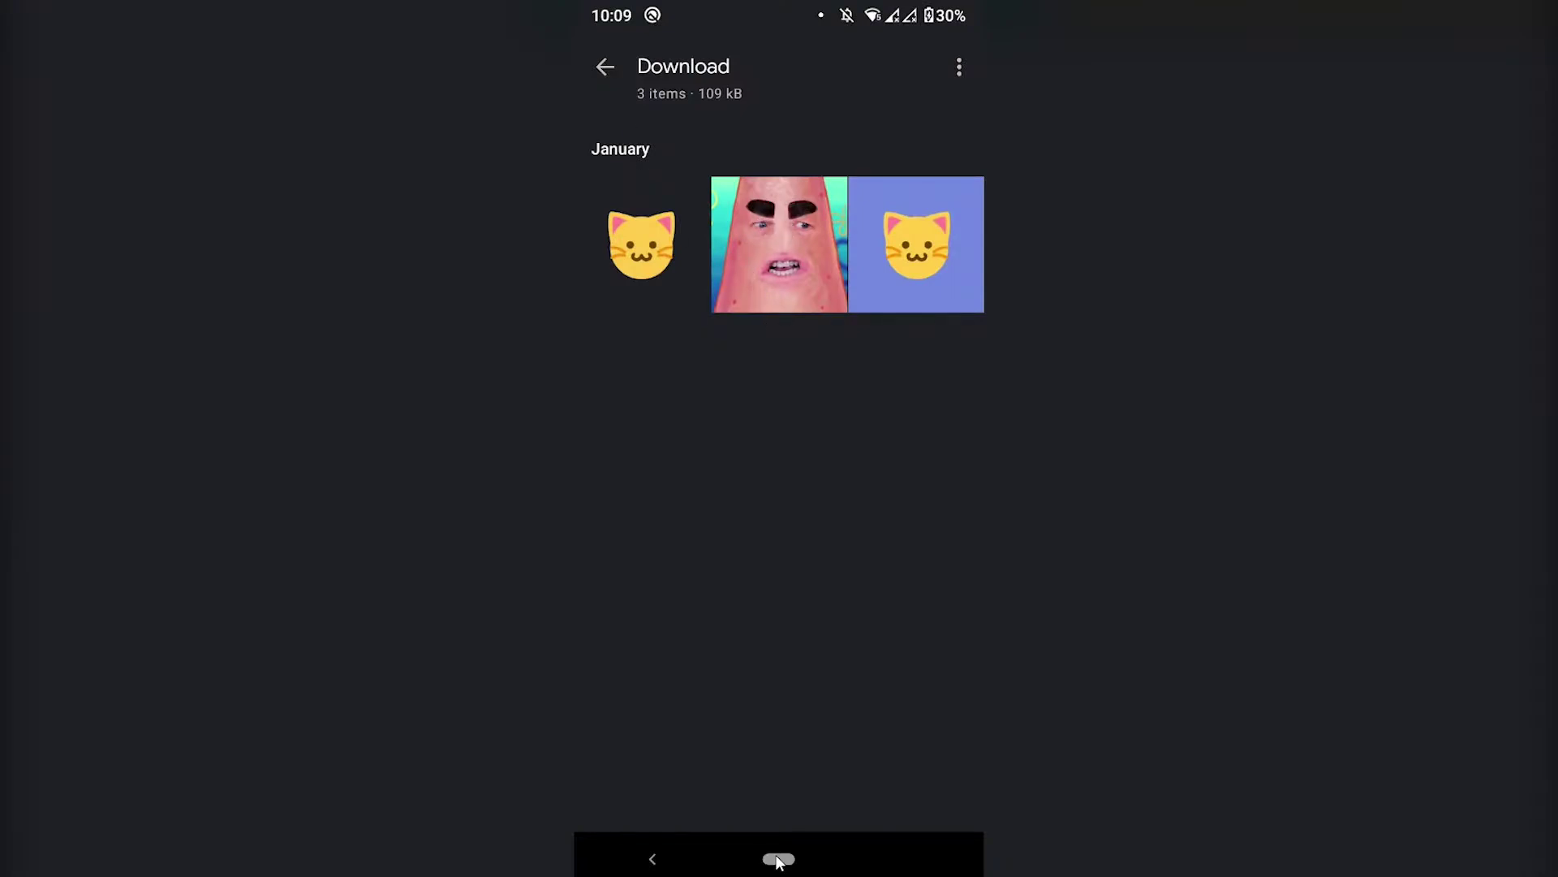
# Step: Launch Background Eraser from its Play Store listing via the app drawer
pyautogui.moveTo(778, 860); pyautogui.dragTo(802, 612)
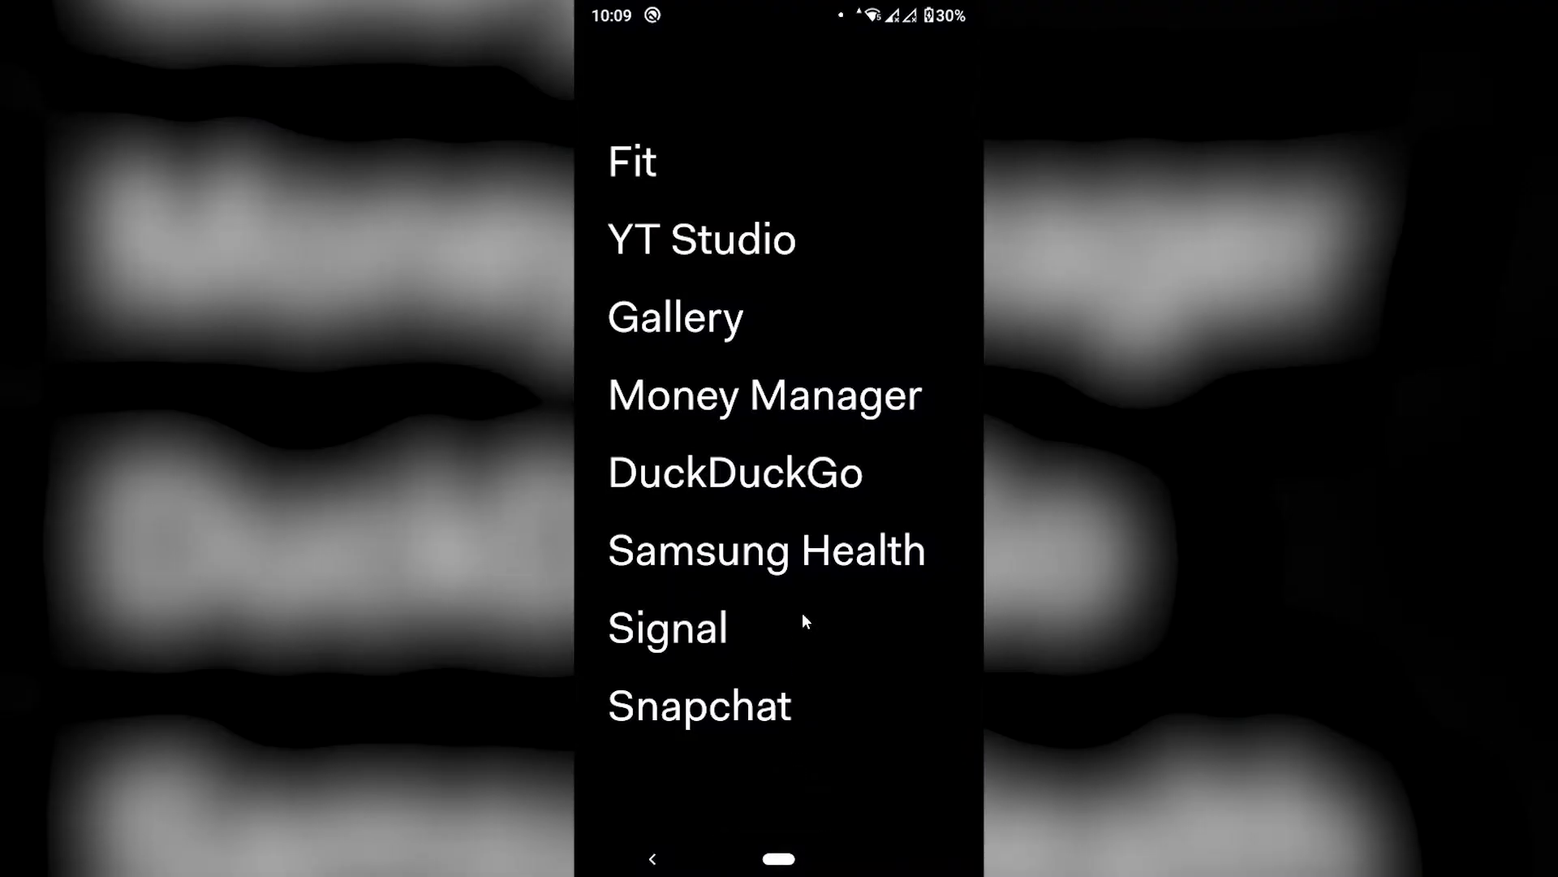
pyautogui.moveTo(683, 558); pyautogui.dragTo(697, 325)
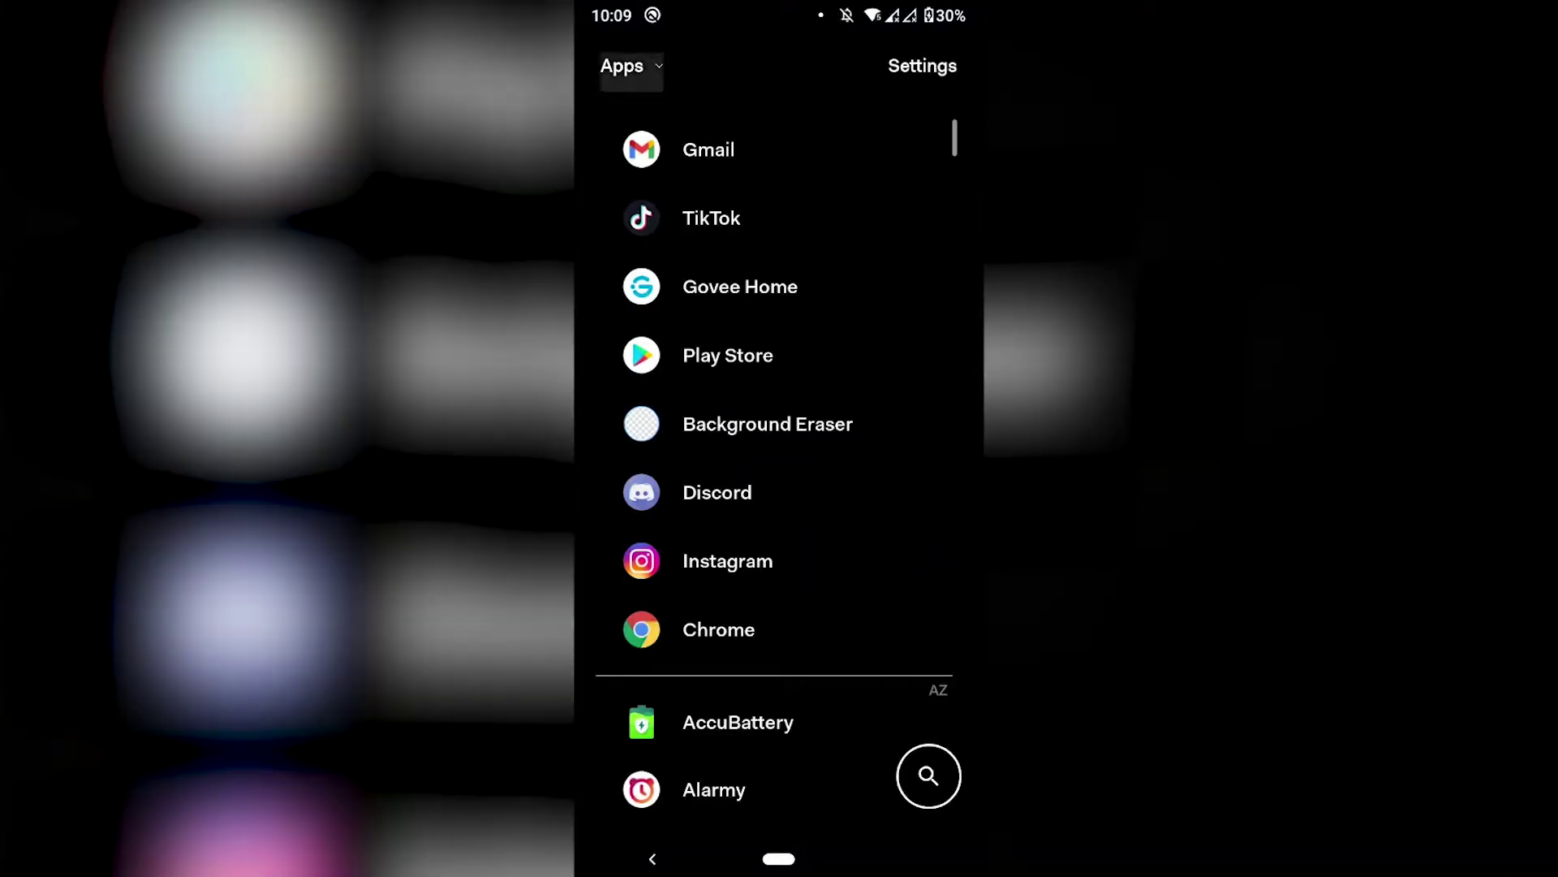
pyautogui.click(760, 386)
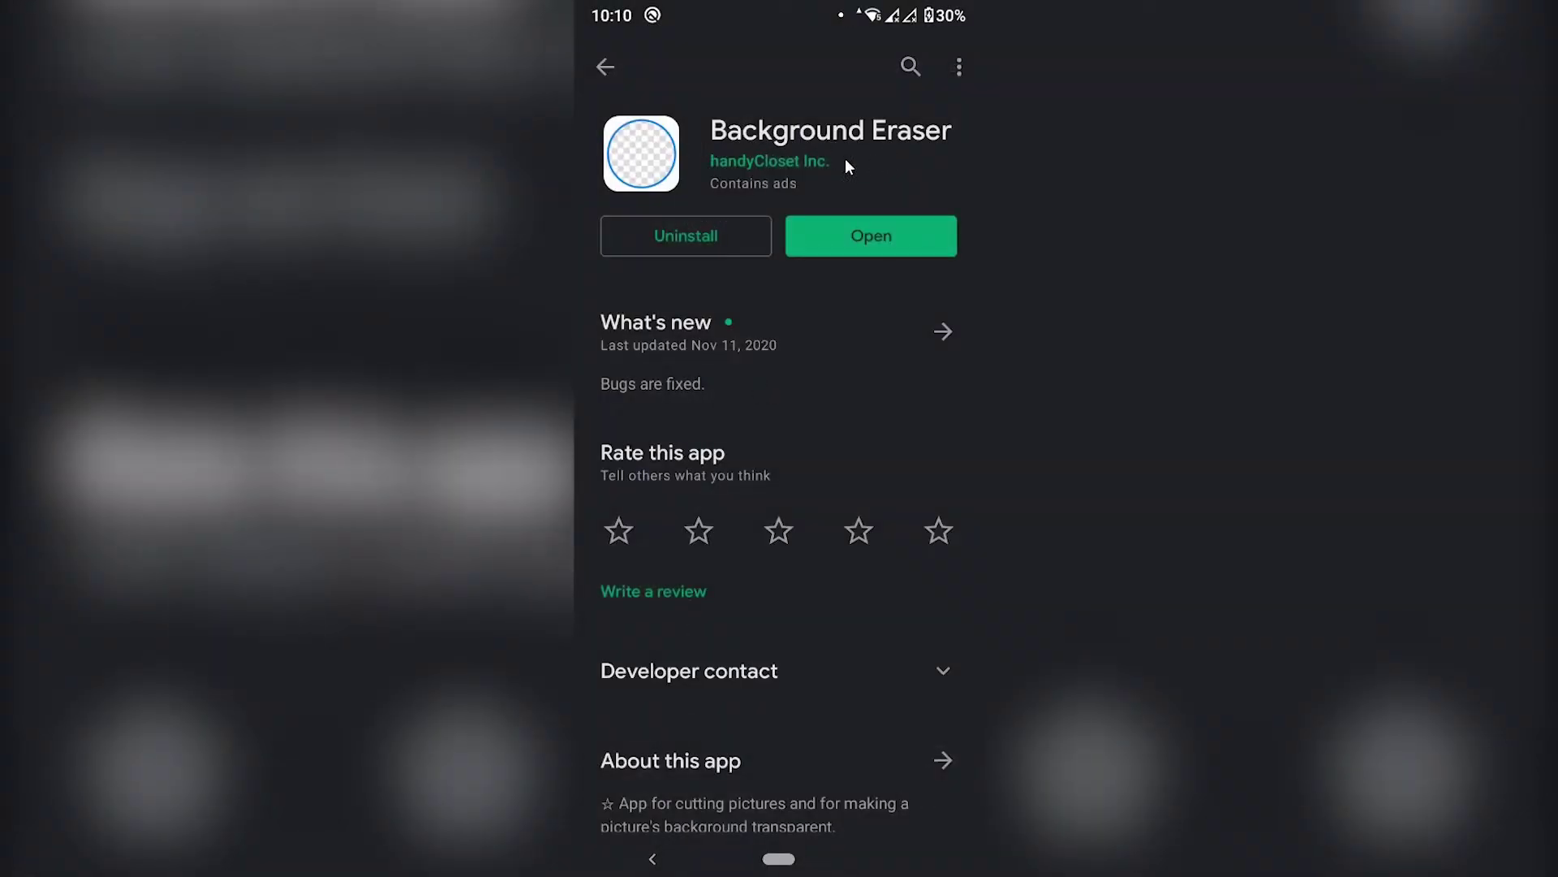
pyautogui.click(875, 225)
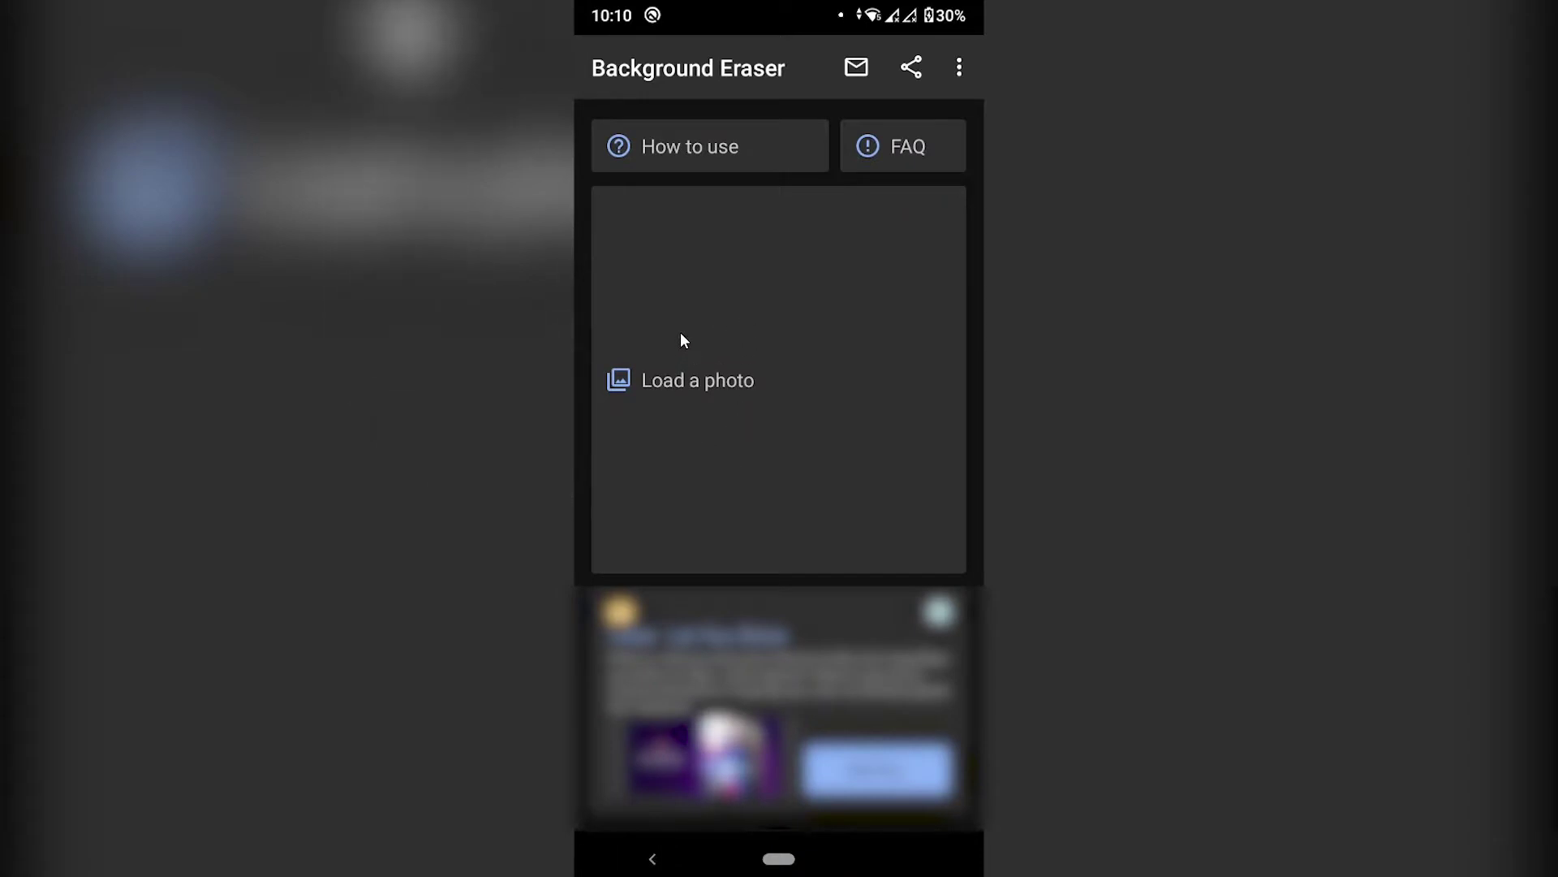
# Step: Load the Patrick image and crop the left and right edges close to his face
pyautogui.click(702, 445)
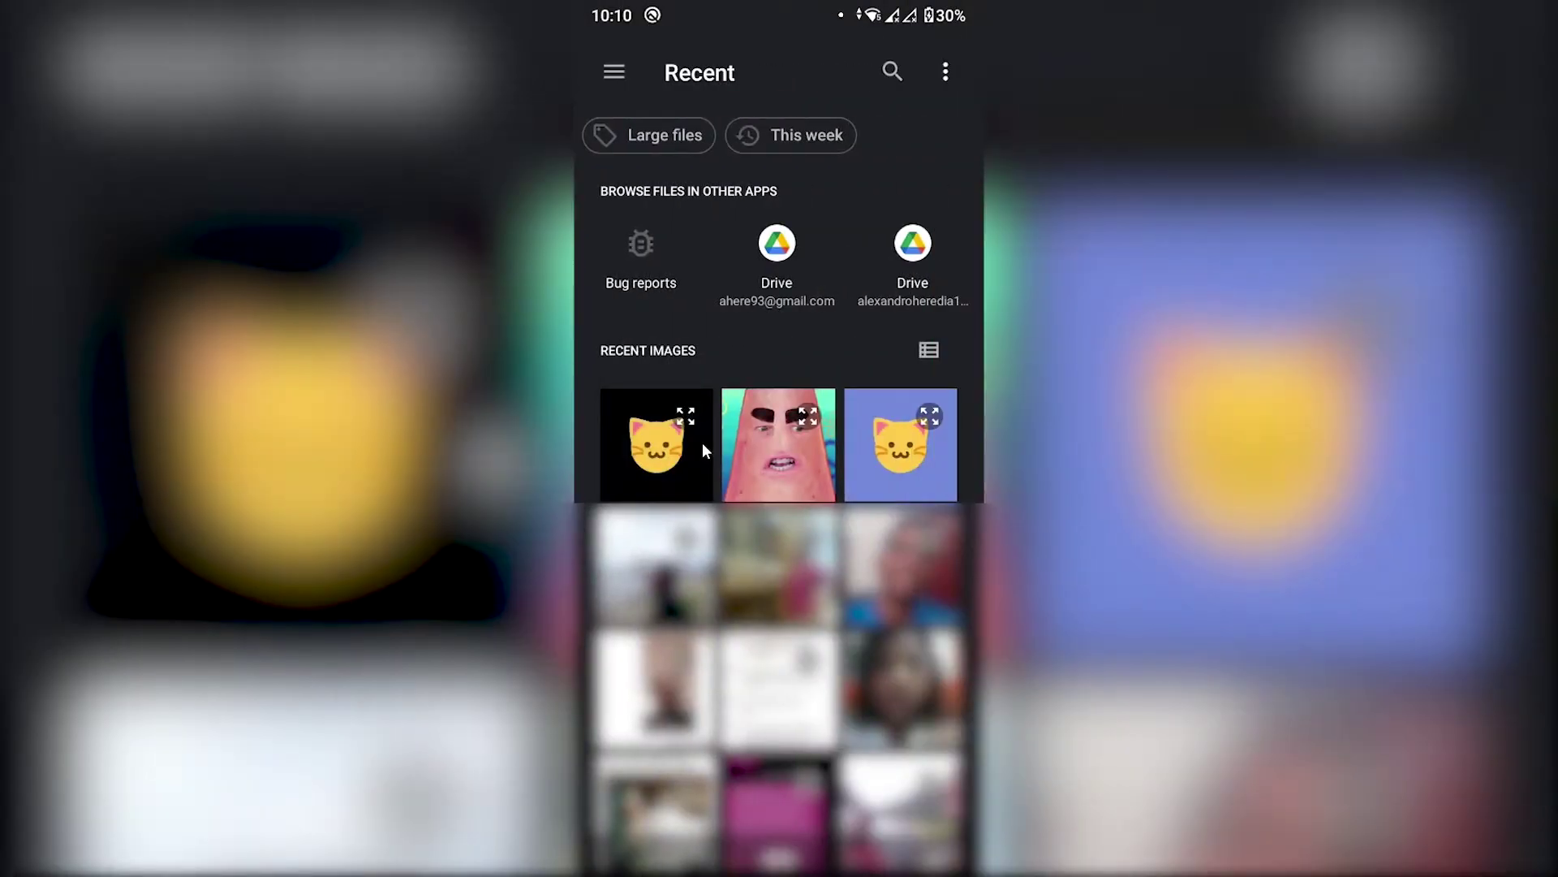
pyautogui.click(776, 452)
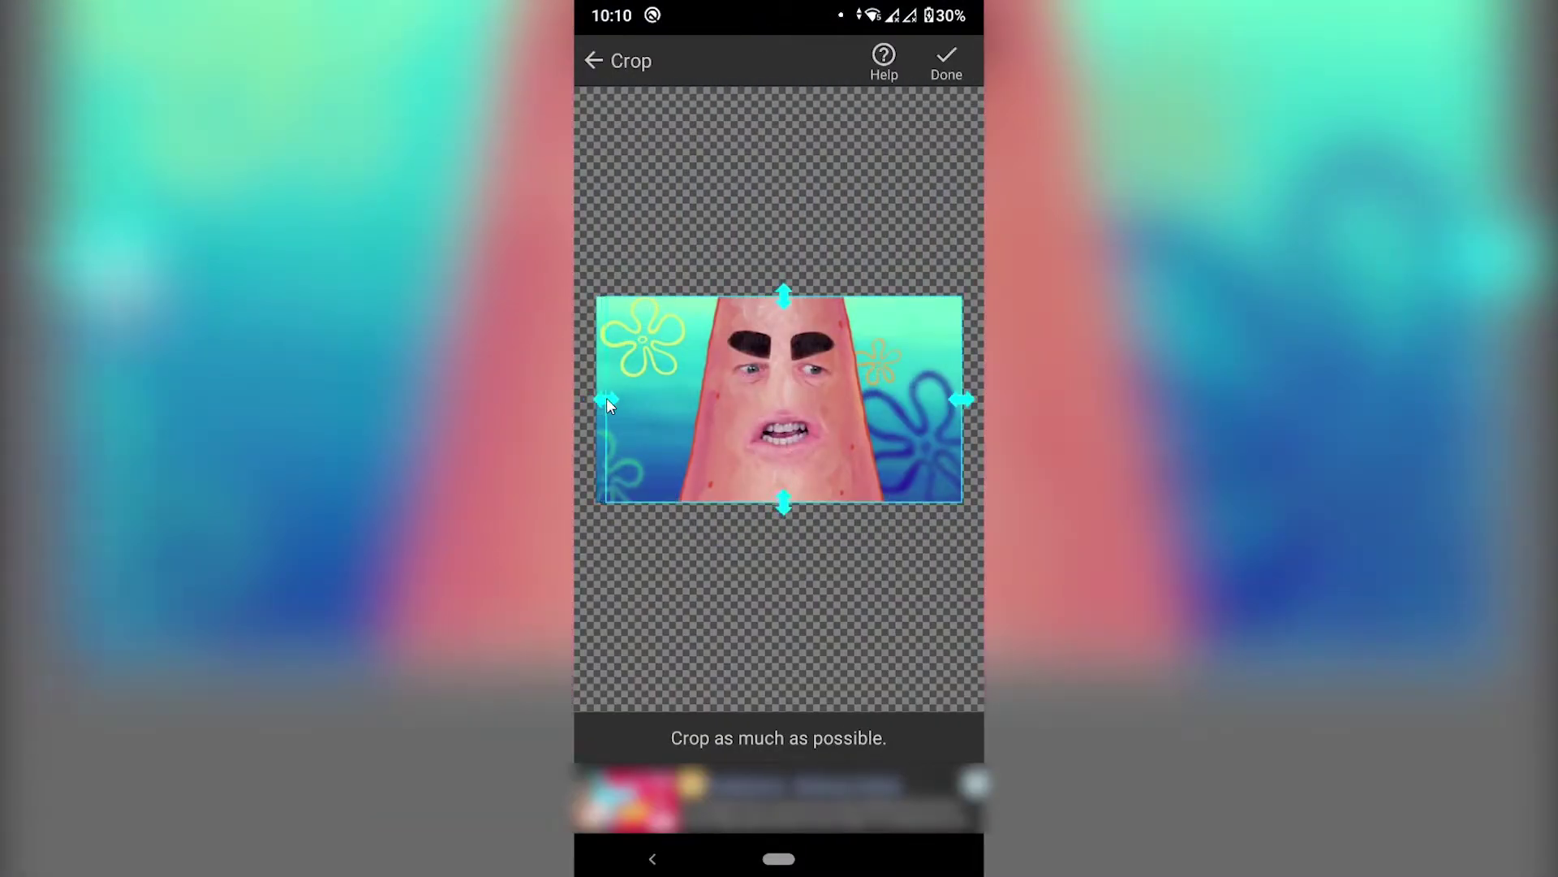
pyautogui.moveTo(608, 404); pyautogui.dragTo(667, 402)
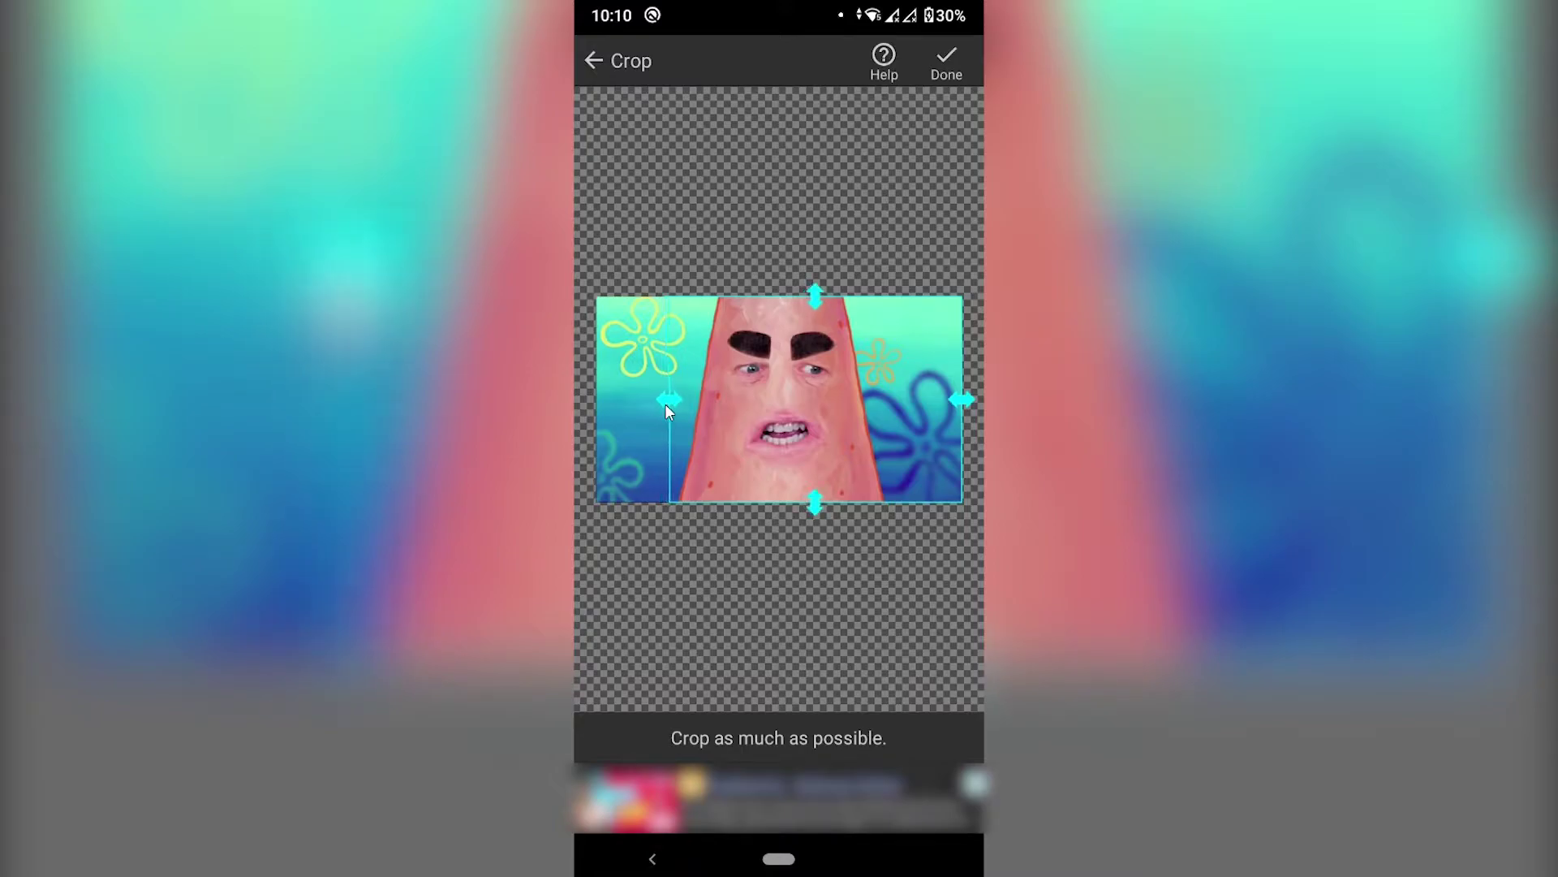
pyautogui.moveTo(966, 400); pyautogui.dragTo(898, 402)
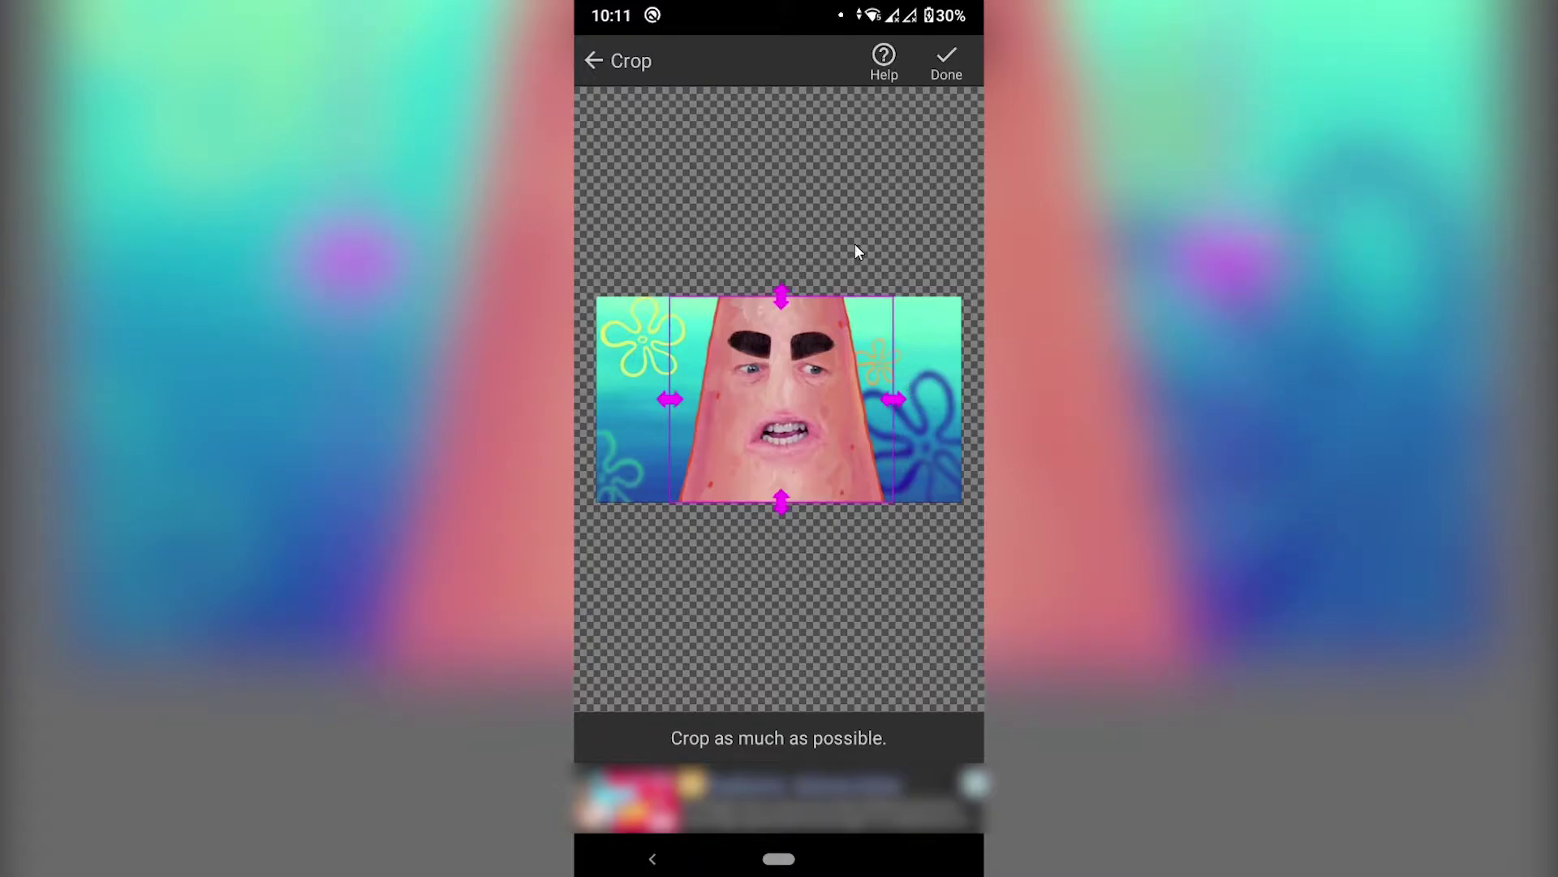
pyautogui.click(947, 58)
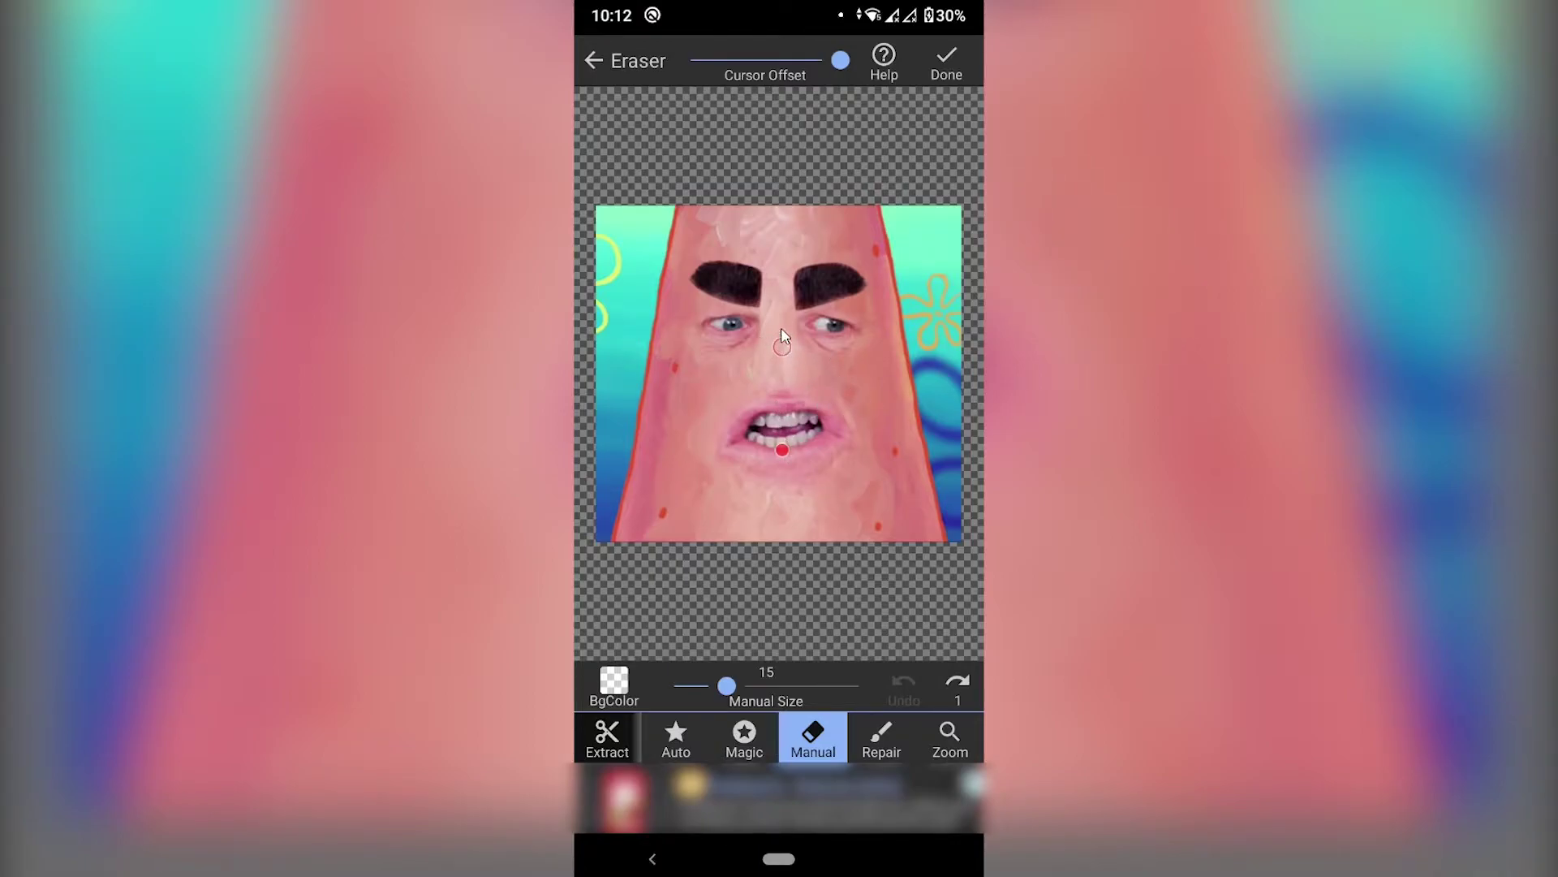
# Step: Raise the cursor offset and manually erase the background strip by the top-right flower
pyautogui.click(942, 403)
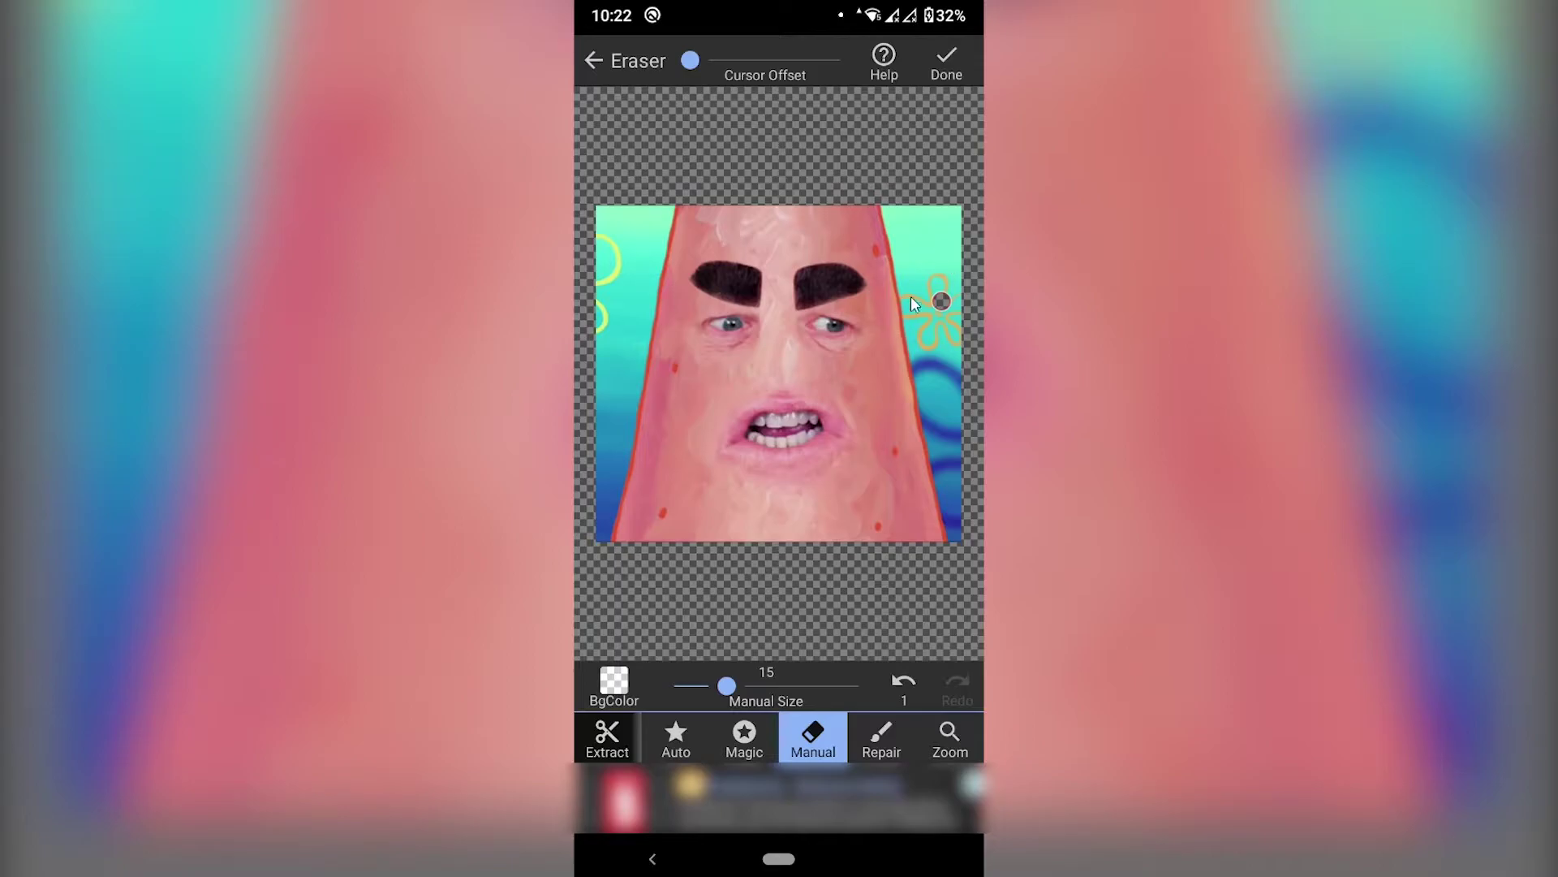
pyautogui.moveTo(695, 67); pyautogui.dragTo(850, 70)
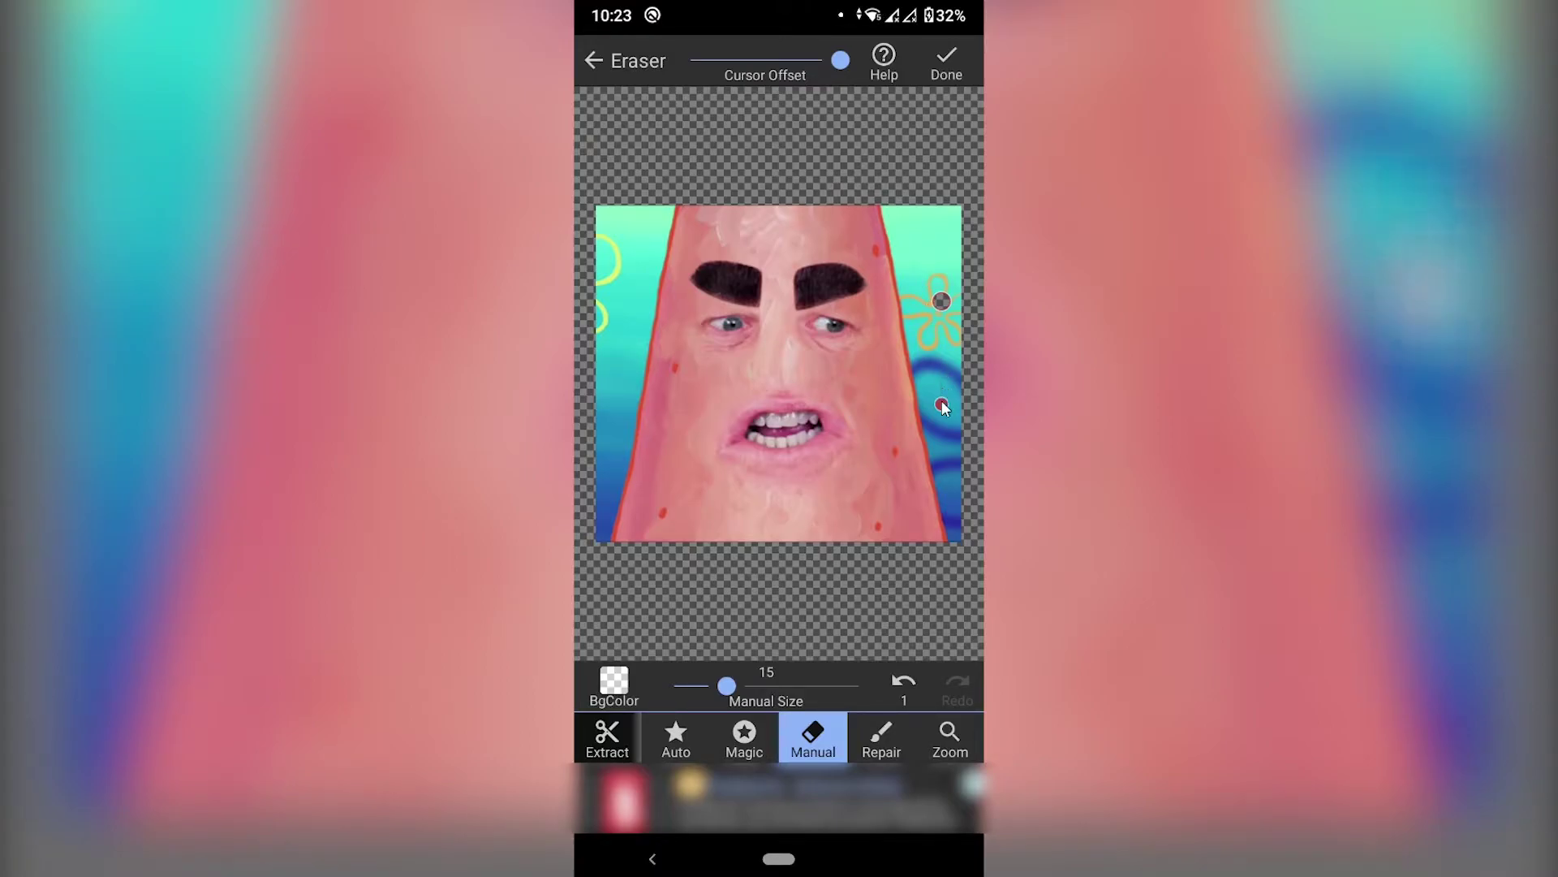
pyautogui.moveTo(941, 401)
pyautogui.mouseDown()
pyautogui.moveTo(903, 334)
pyautogui.moveTo(914, 326)
pyautogui.moveTo(922, 358)
pyautogui.moveTo(951, 358)
pyautogui.moveTo(935, 372)
pyautogui.moveTo(940, 453)
pyautogui.moveTo(940, 439)
pyautogui.mouseUp()
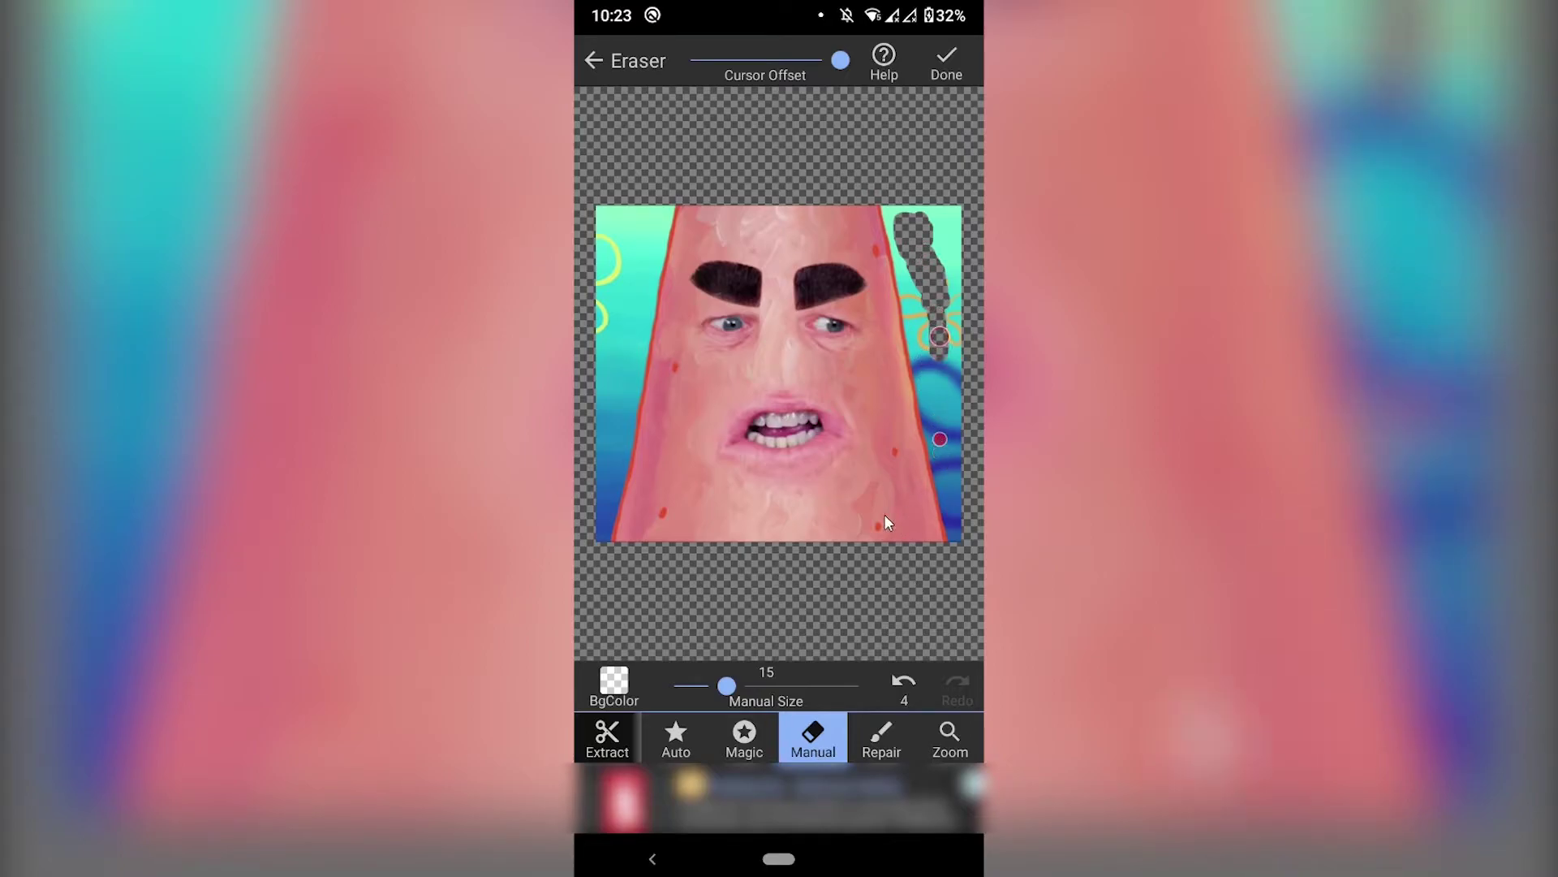
# Step: Auto-erase the yellow flower line left of Patrick's head at threshold 25
pyautogui.click(675, 737)
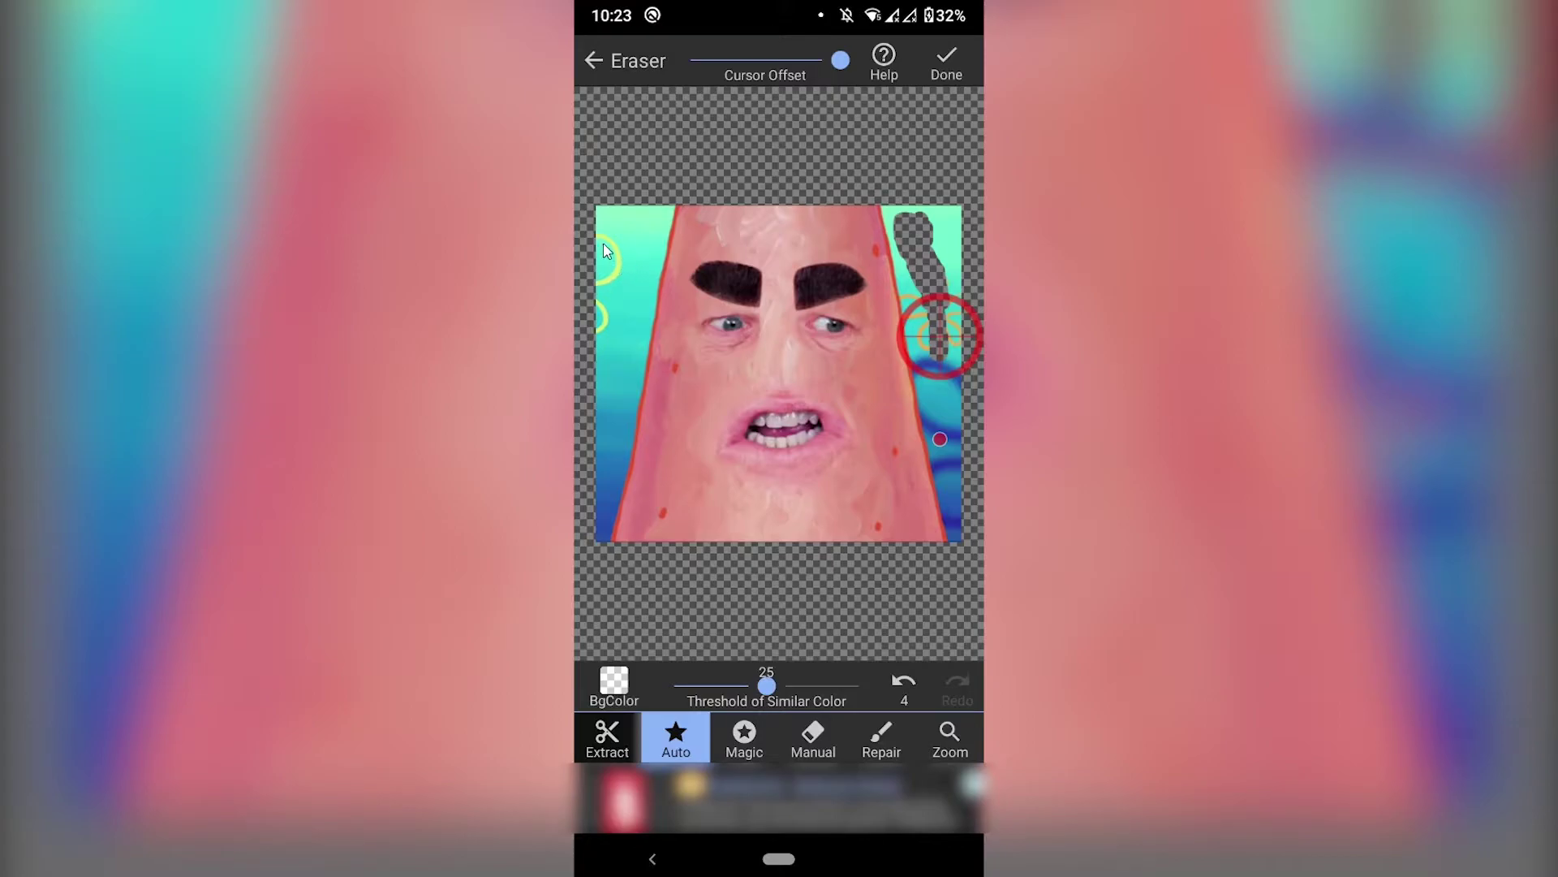
pyautogui.click(600, 369)
pyautogui.moveTo(599, 368)
pyautogui.mouseDown()
pyautogui.moveTo(615, 378)
pyautogui.moveTo(606, 422)
pyautogui.moveTo(637, 331)
pyautogui.moveTo(640, 358)
pyautogui.mouseUp()
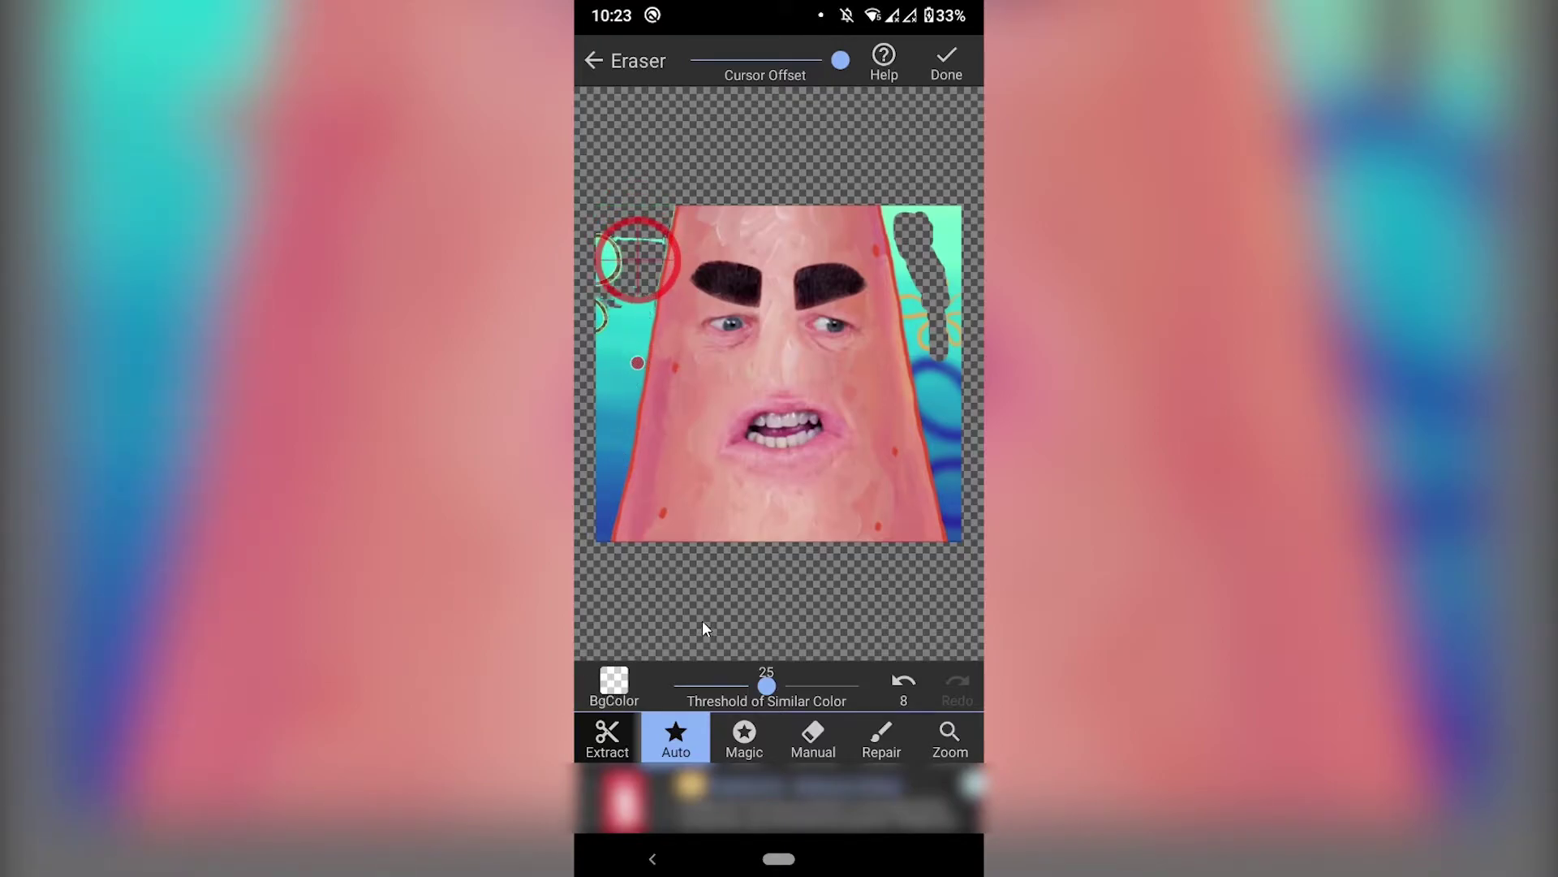
# Step: Magic-erase the teal patch upper left and the blue strip right of the face, undoing one over-erase
pyautogui.click(745, 734)
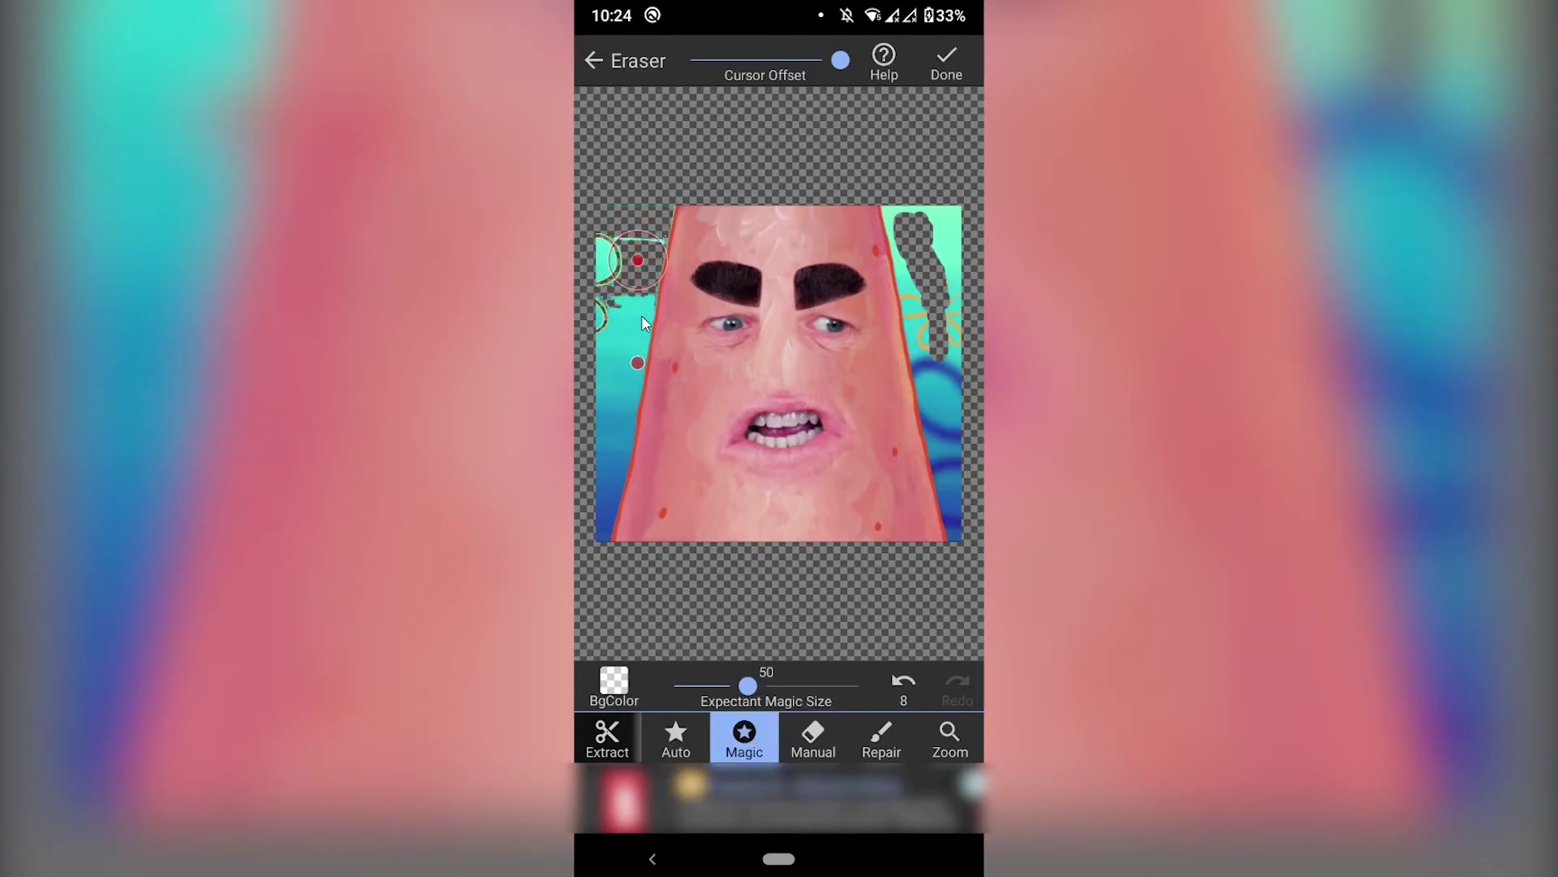
pyautogui.moveTo(636, 349)
pyautogui.mouseDown()
pyautogui.moveTo(614, 345)
pyautogui.moveTo(601, 372)
pyautogui.moveTo(641, 301)
pyautogui.moveTo(659, 314)
pyautogui.moveTo(646, 309)
pyautogui.moveTo(645, 342)
pyautogui.moveTo(696, 336)
pyautogui.mouseUp()
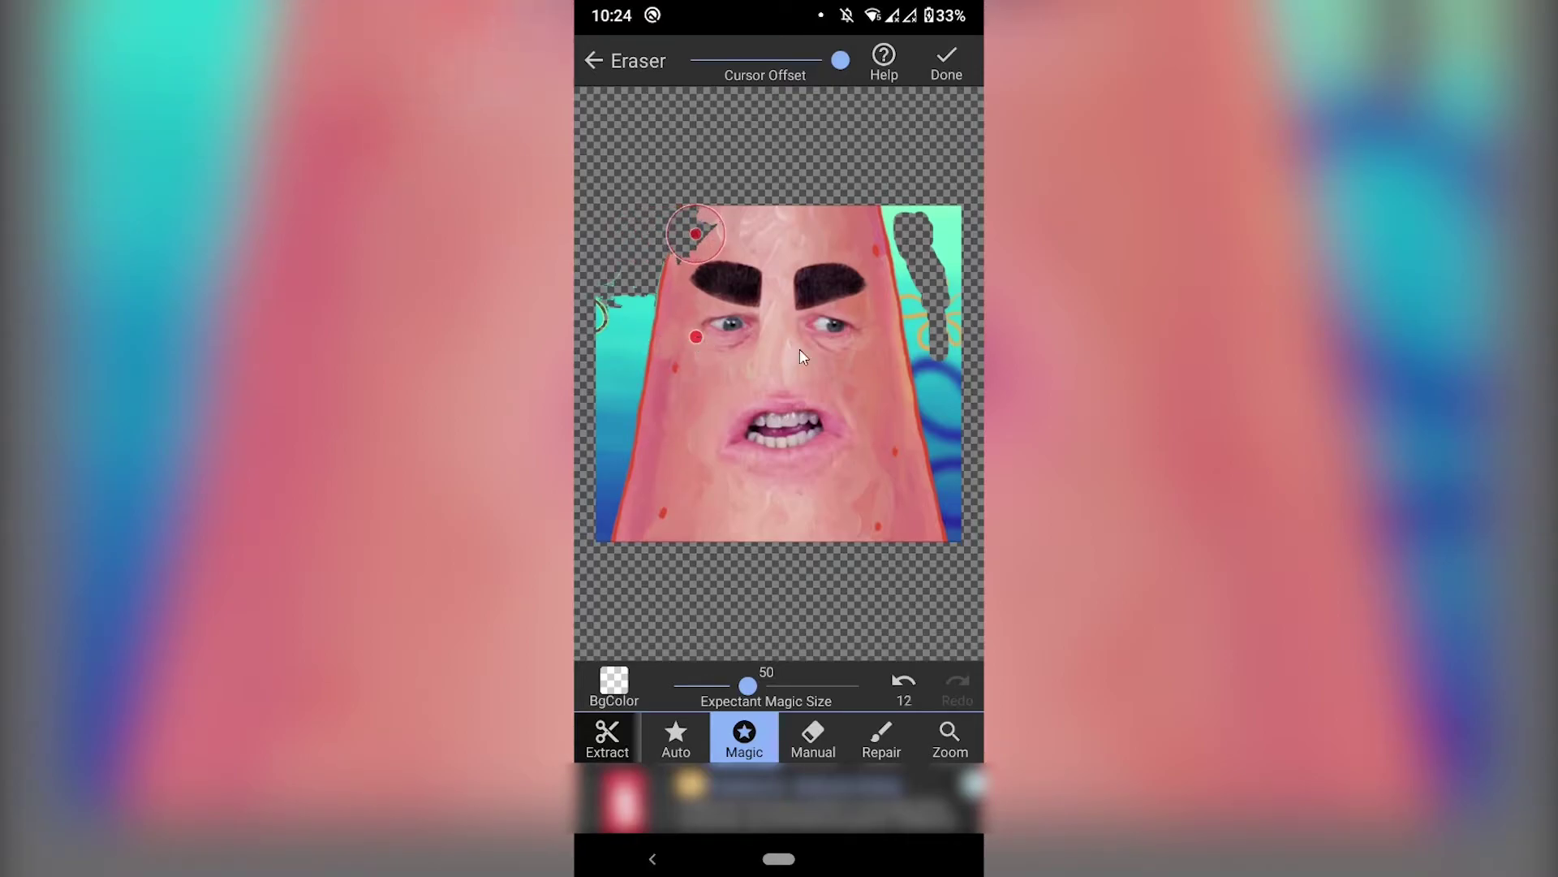
pyautogui.click(903, 682)
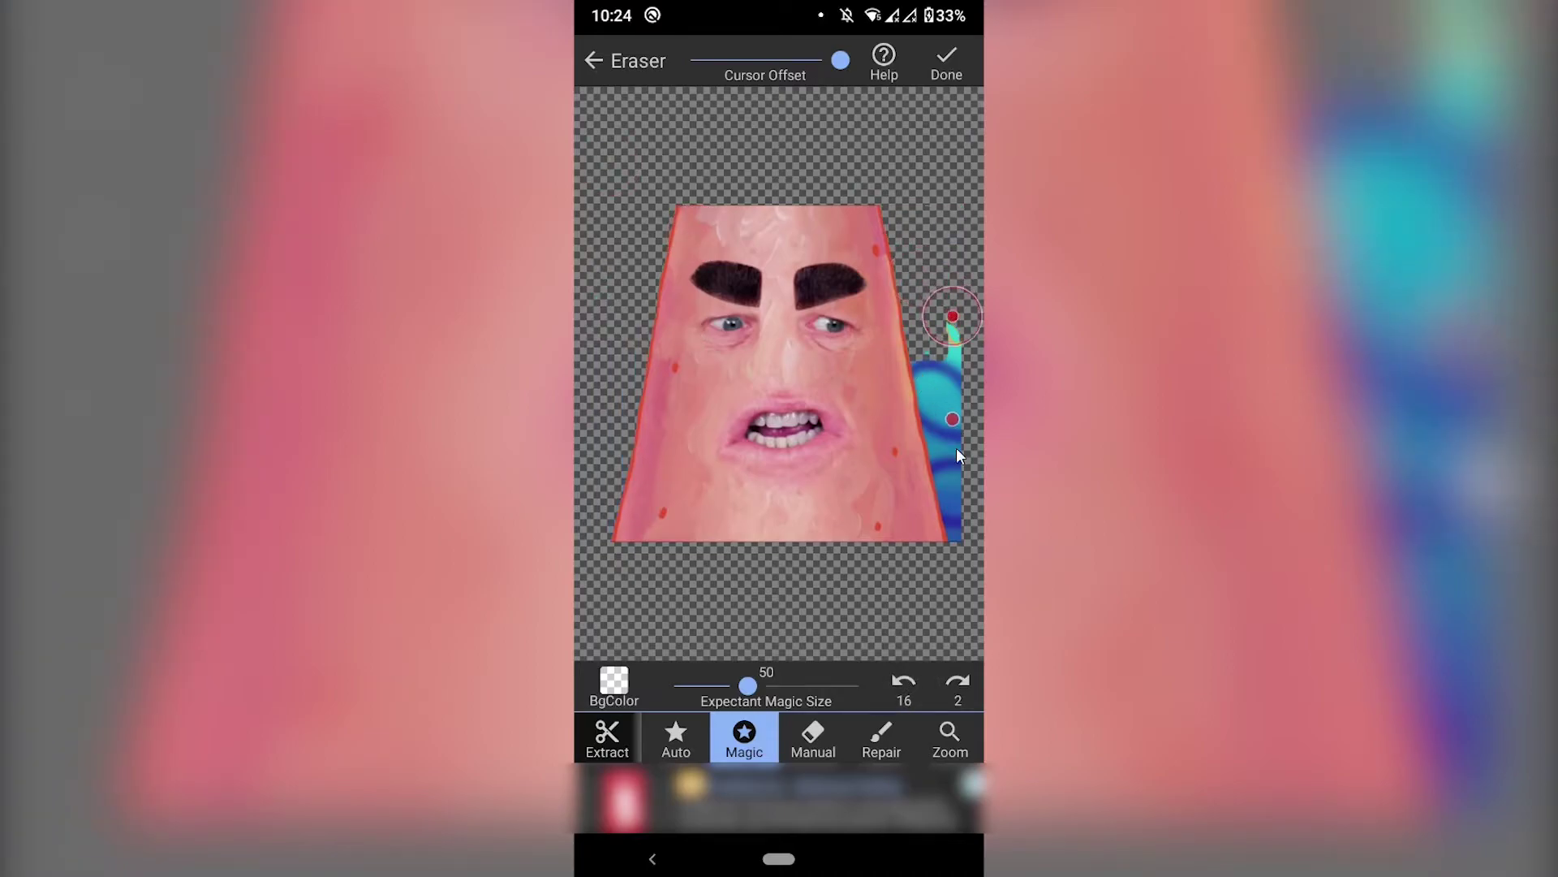
pyautogui.moveTo(957, 450)
pyautogui.mouseDown()
pyautogui.moveTo(937, 500)
pyautogui.moveTo(934, 480)
pyautogui.mouseUp()
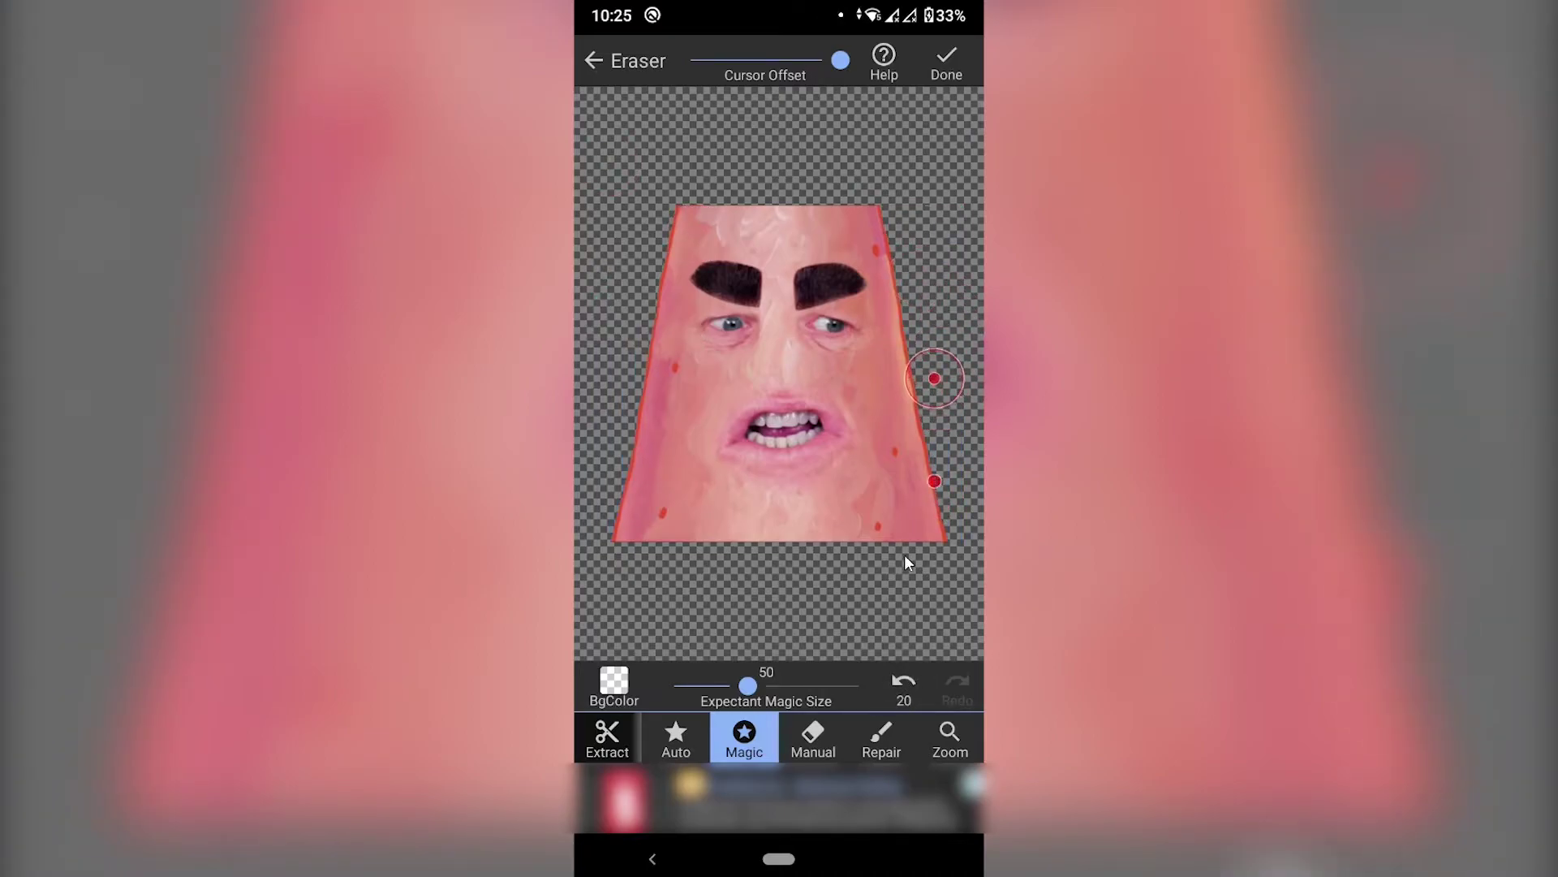
# Step: Repair and manually erase the face's right edge, then proceed to edge smoothing
pyautogui.click(882, 736)
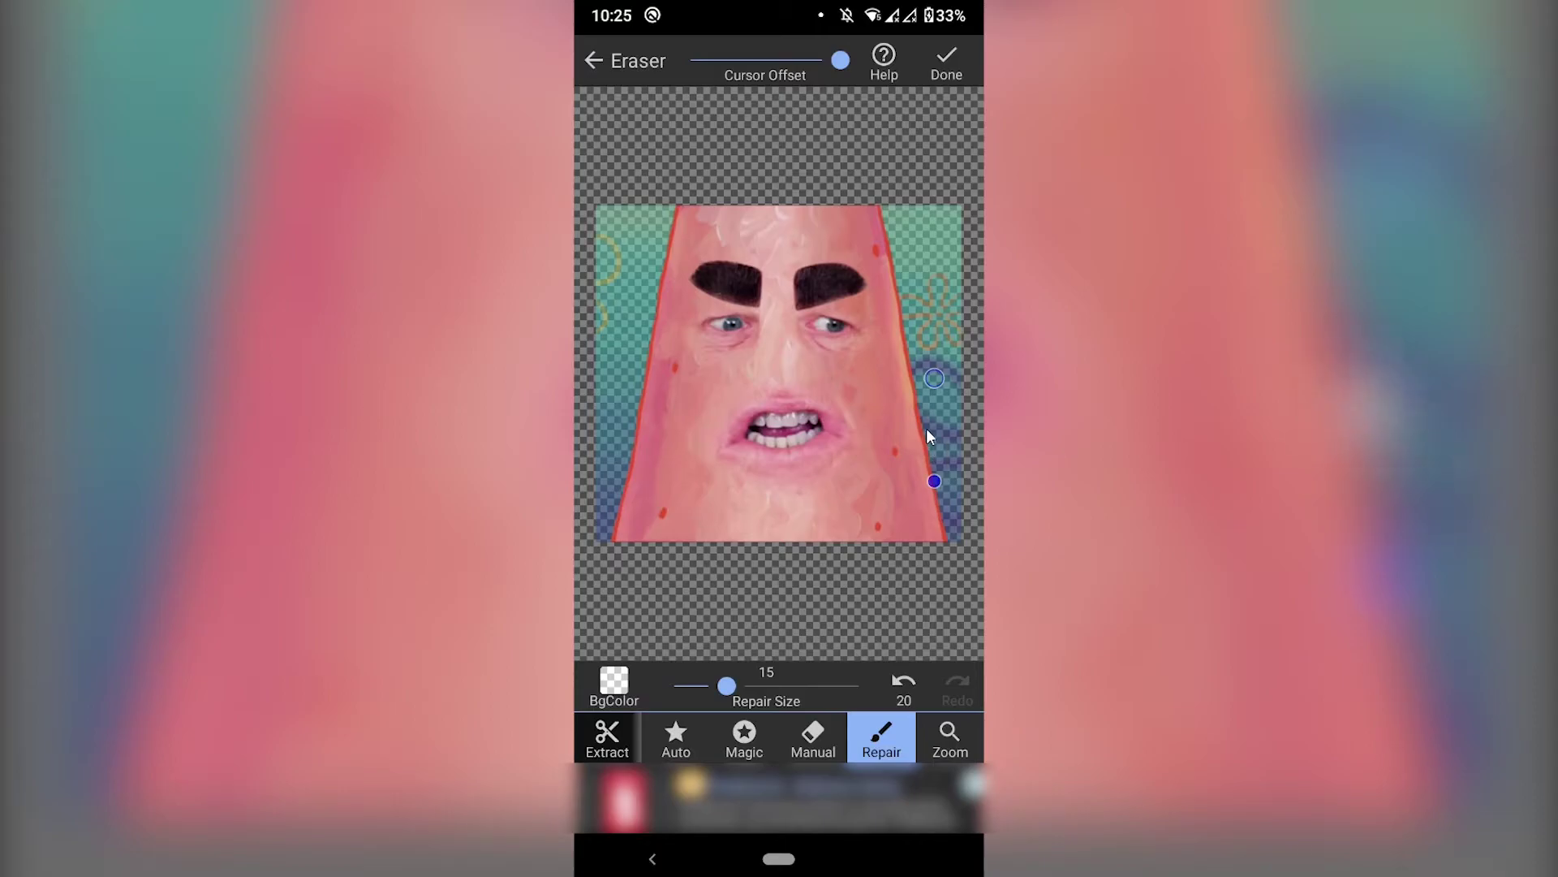
pyautogui.moveTo(928, 425)
pyautogui.mouseDown()
pyautogui.moveTo(938, 393)
pyautogui.moveTo(938, 413)
pyautogui.moveTo(934, 387)
pyautogui.moveTo(948, 399)
pyautogui.moveTo(938, 423)
pyautogui.moveTo(964, 420)
pyautogui.moveTo(935, 439)
pyautogui.mouseUp()
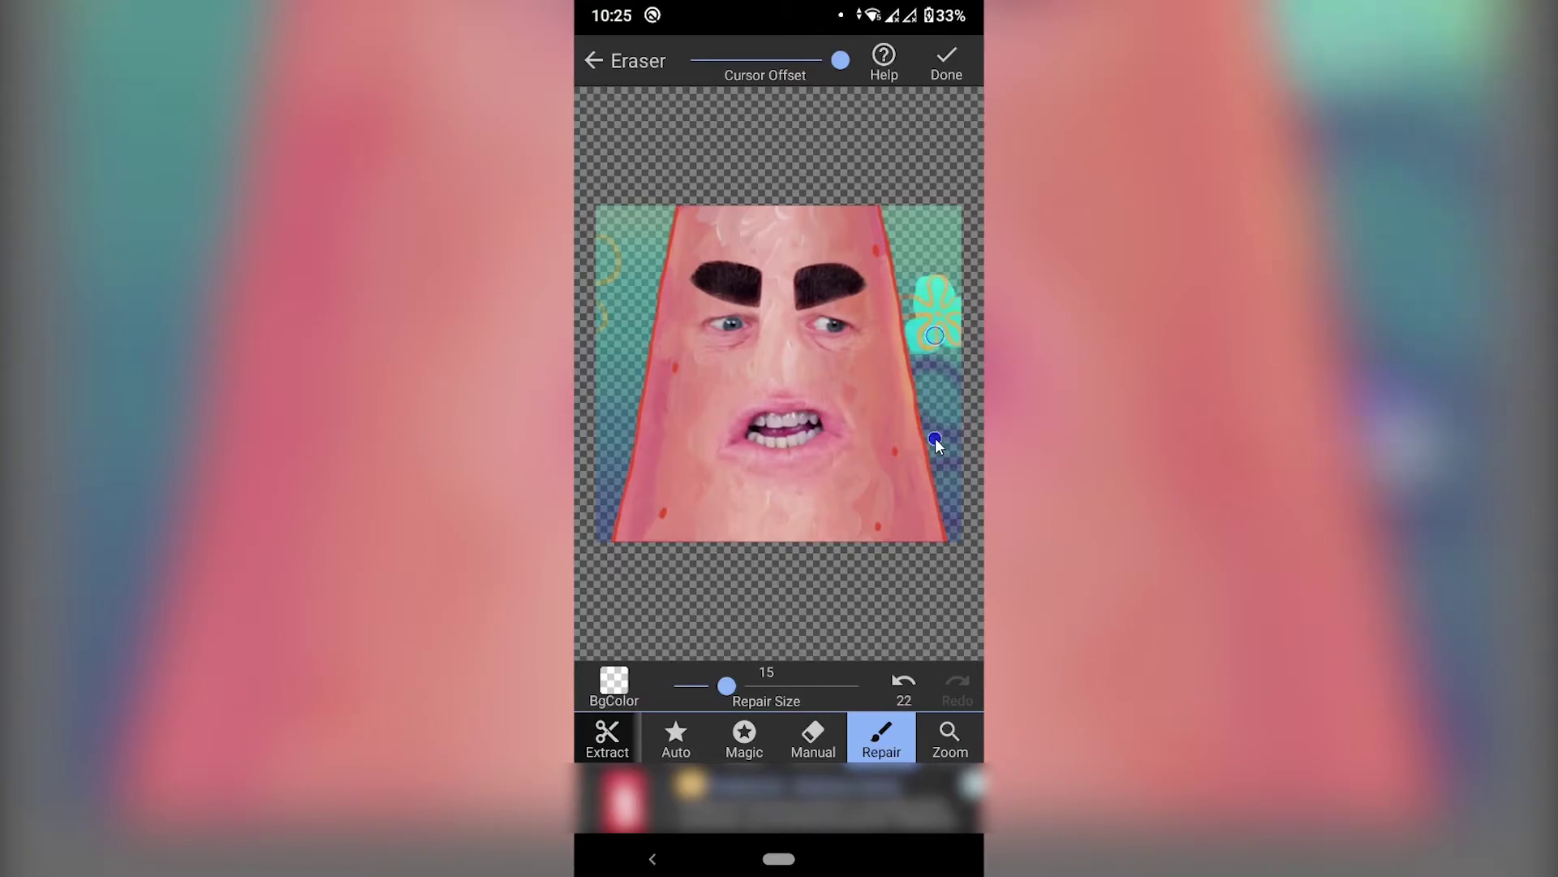
pyautogui.click(808, 736)
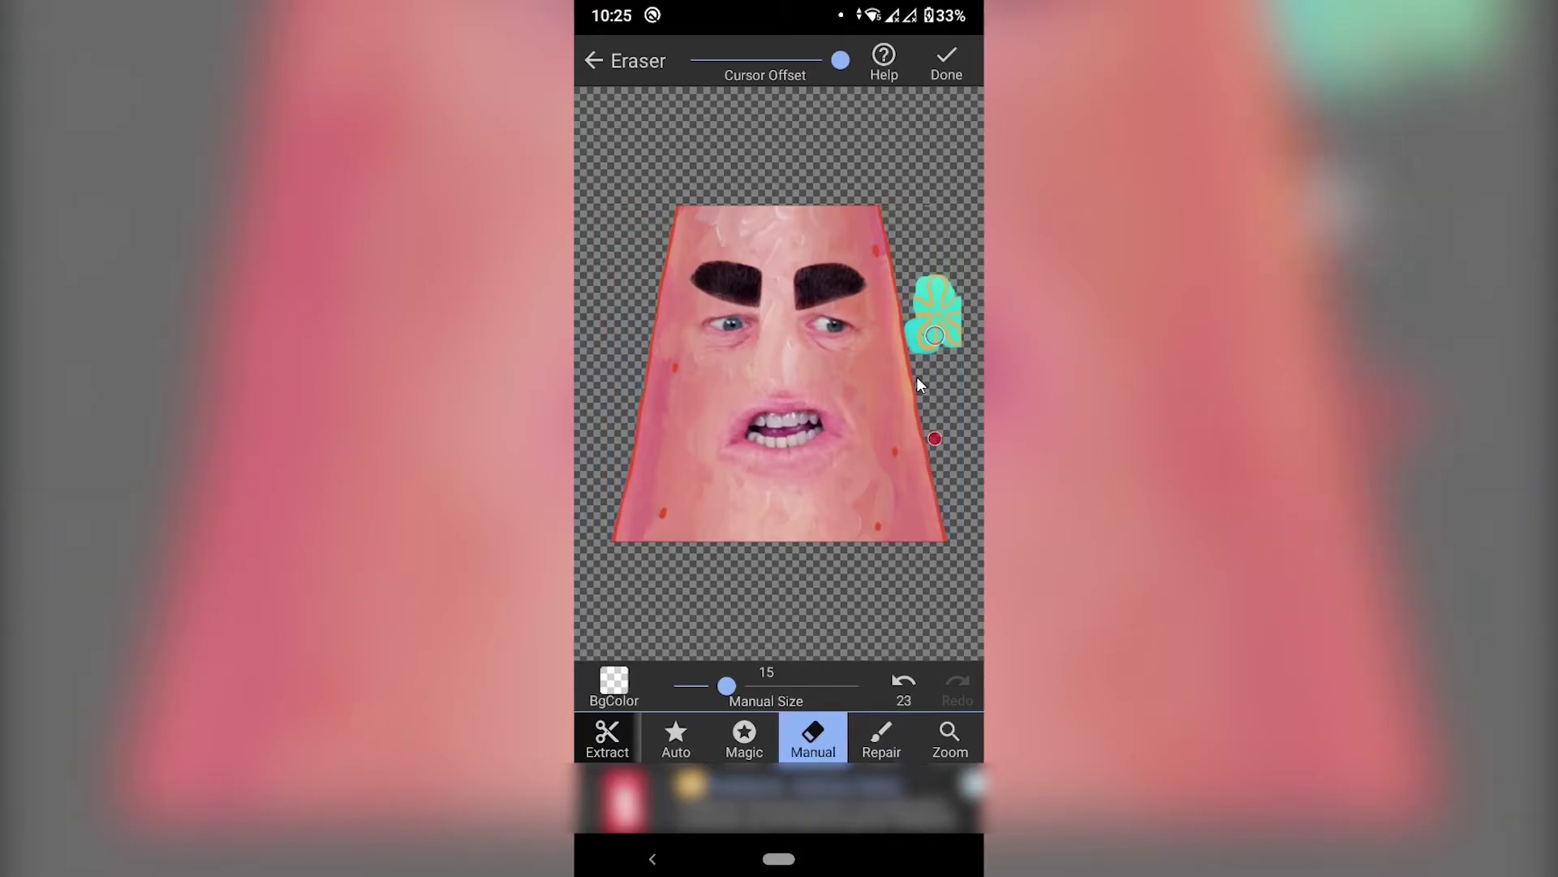
pyautogui.moveTo(864, 360)
pyautogui.mouseDown()
pyautogui.moveTo(776, 484)
pyautogui.moveTo(797, 524)
pyautogui.moveTo(794, 449)
pyautogui.moveTo(782, 485)
pyautogui.moveTo(770, 435)
pyautogui.moveTo(763, 515)
pyautogui.moveTo(796, 487)
pyautogui.moveTo(796, 444)
pyautogui.moveTo(776, 523)
pyautogui.moveTo(792, 553)
pyautogui.moveTo(810, 427)
pyautogui.moveTo(791, 453)
pyautogui.moveTo(836, 369)
pyautogui.moveTo(885, 350)
pyautogui.mouseUp()
pyautogui.click(865, 731)
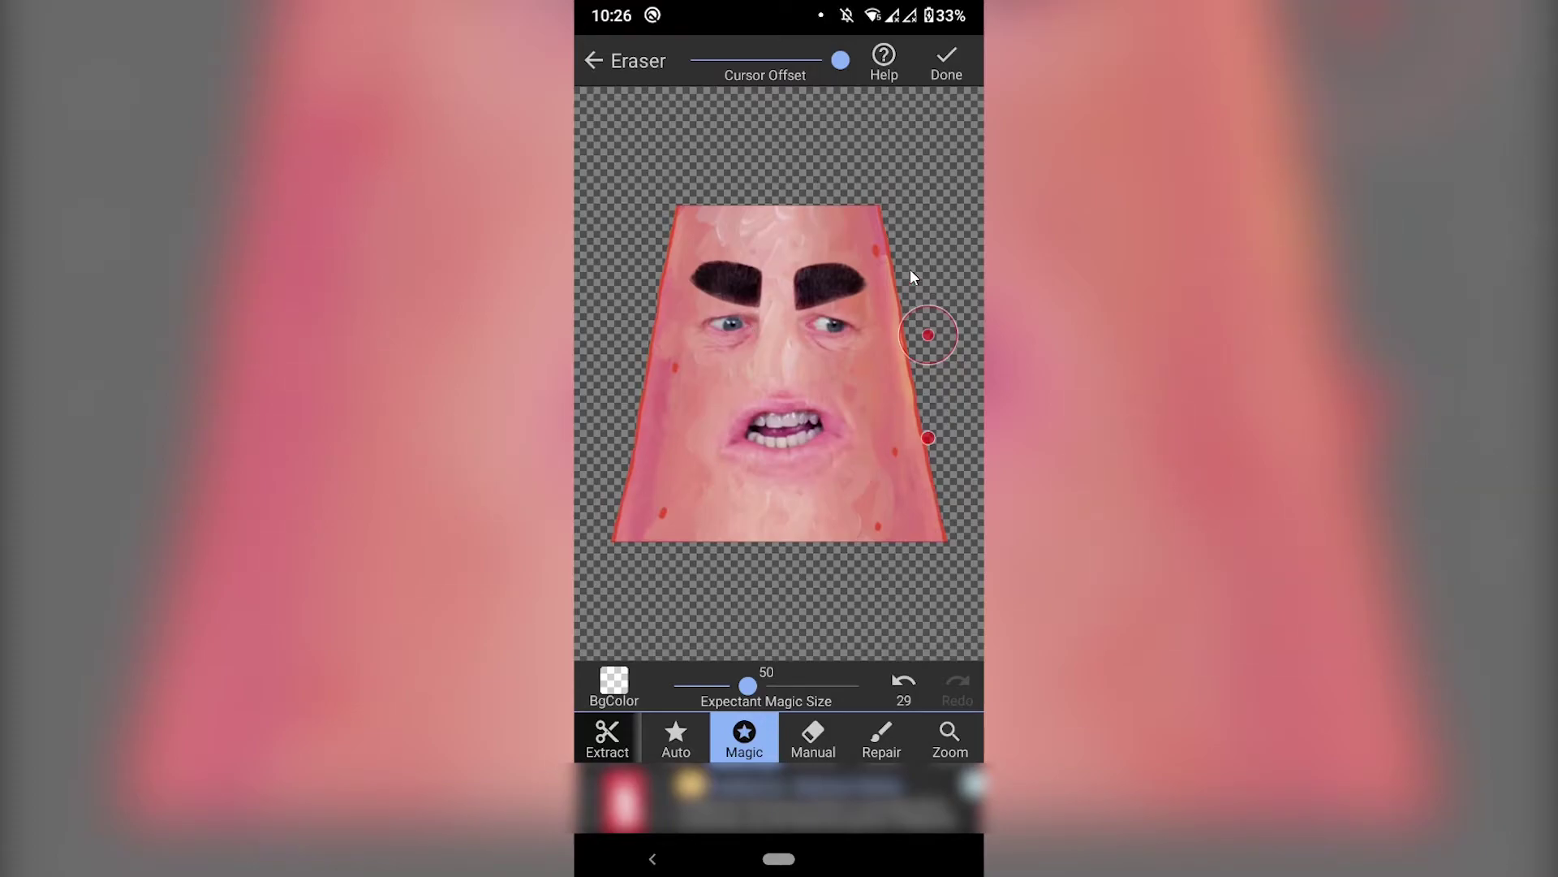
pyautogui.click(955, 59)
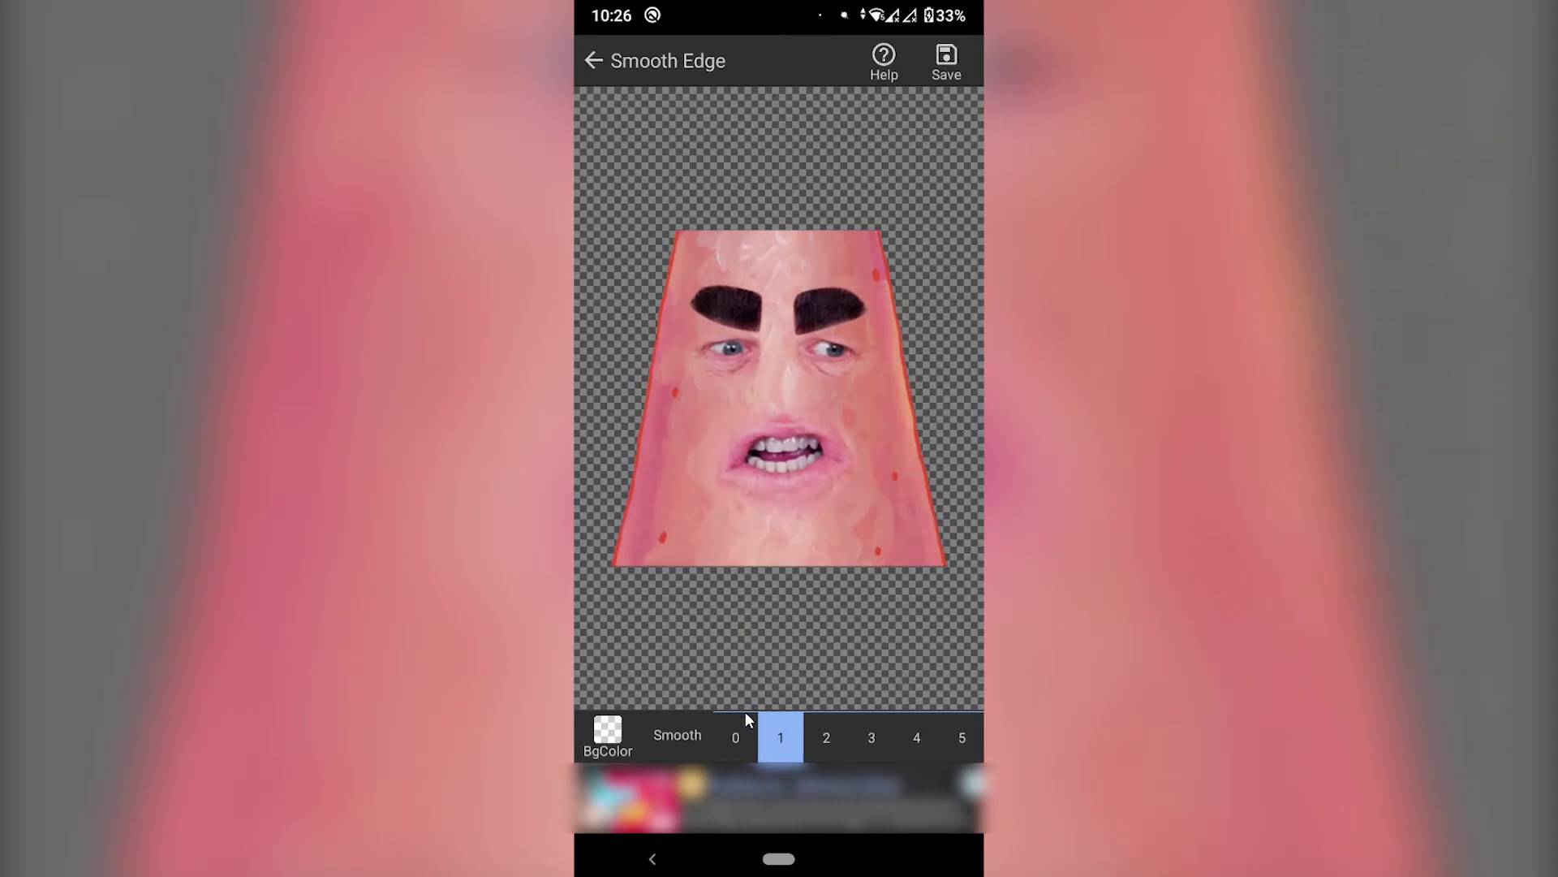
# Step: Compare smoothing levels 0 and 5, then save the Patrick cutout at level 2
pyautogui.click(735, 739)
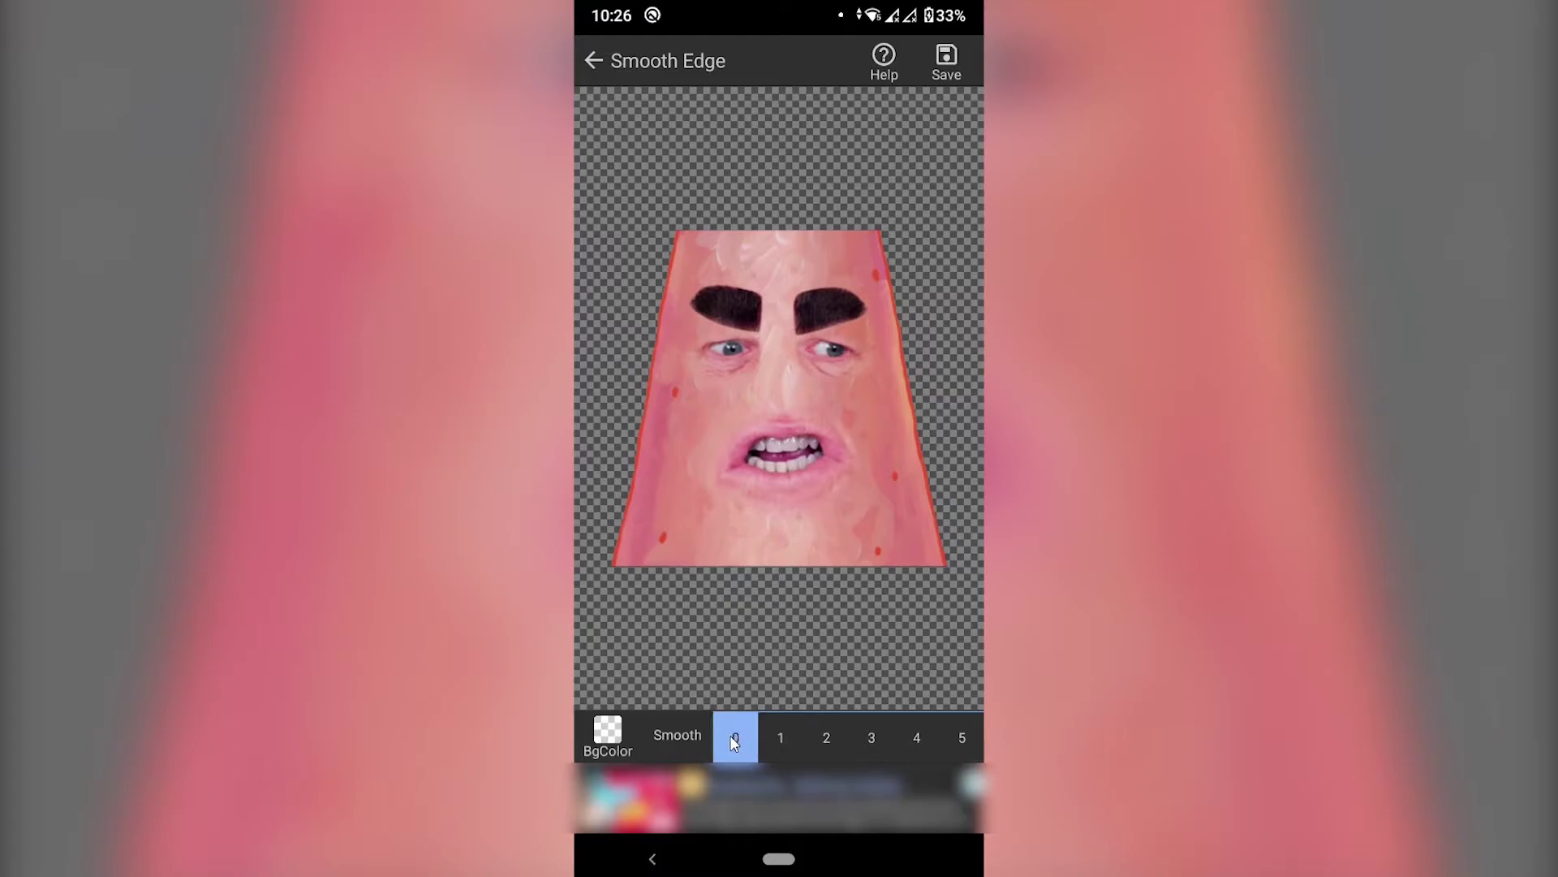
pyautogui.click(961, 738)
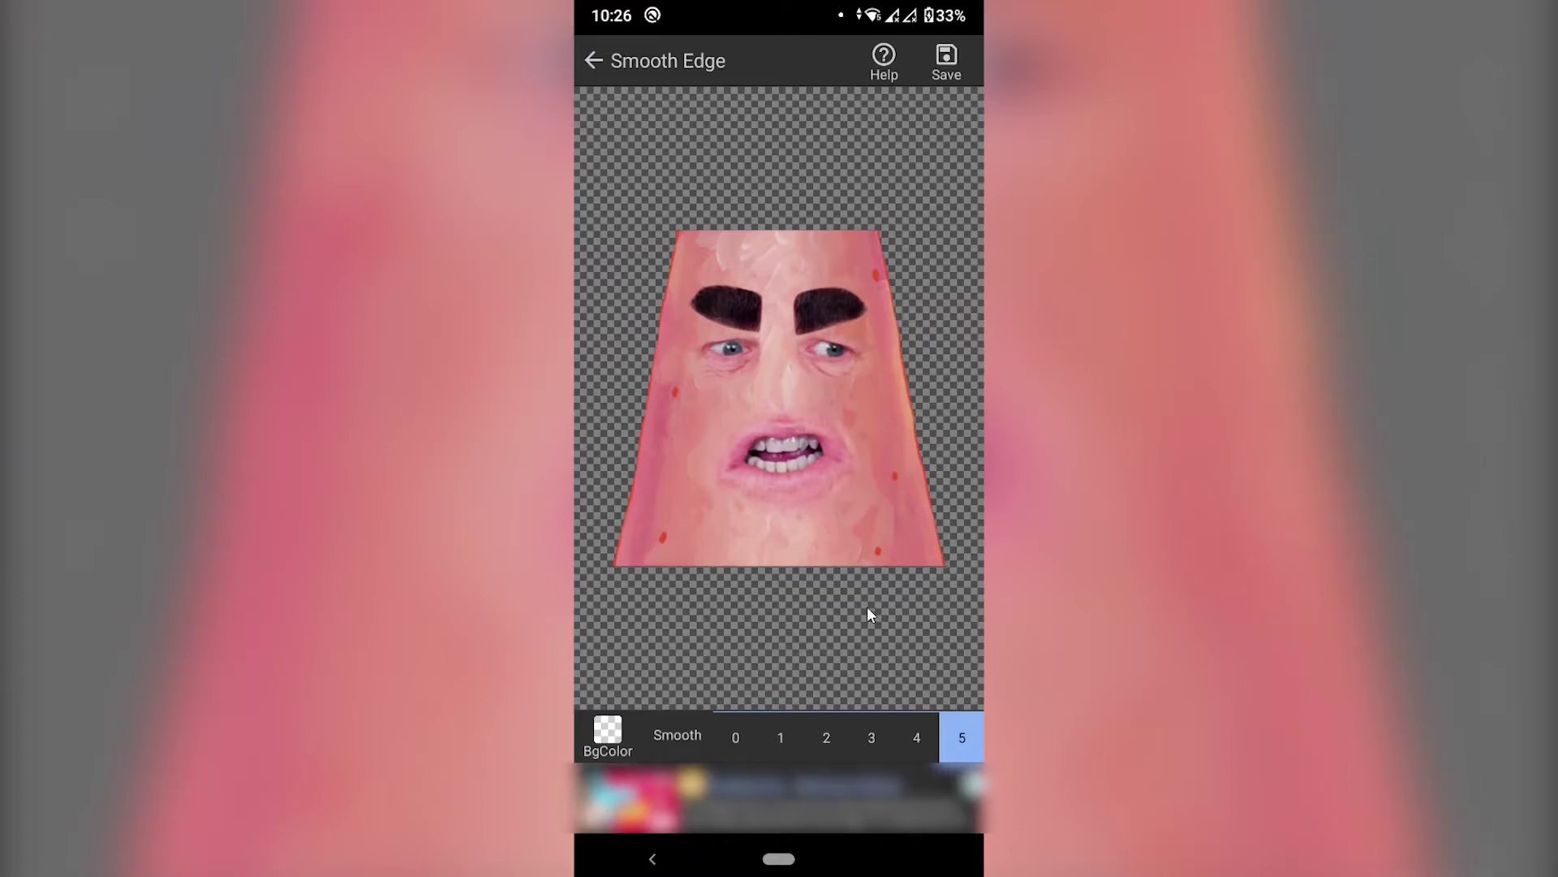
pyautogui.click(739, 734)
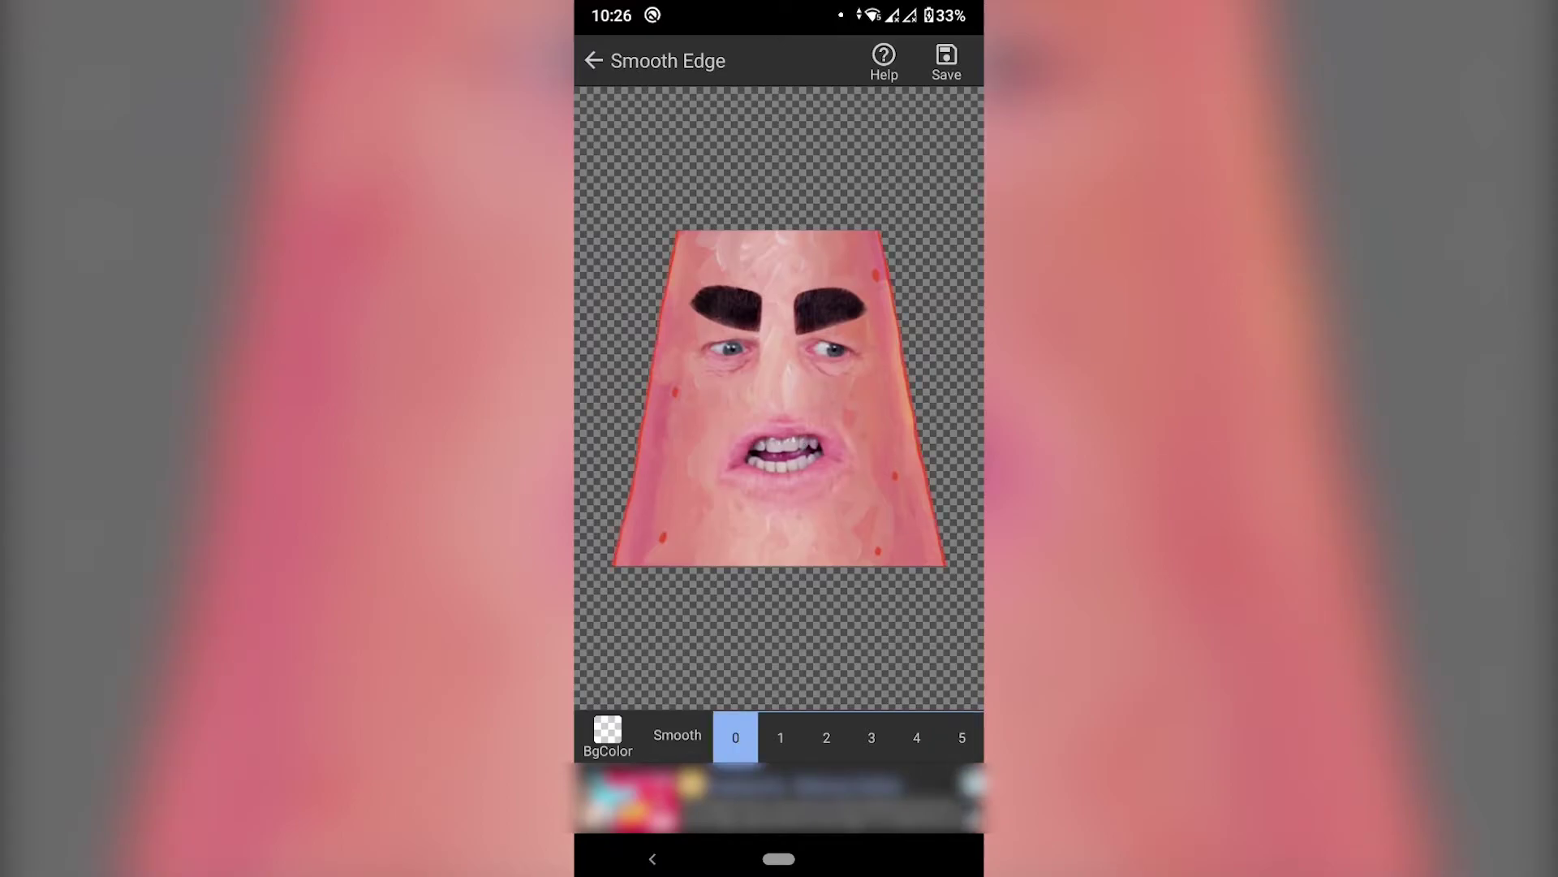
pyautogui.click(971, 741)
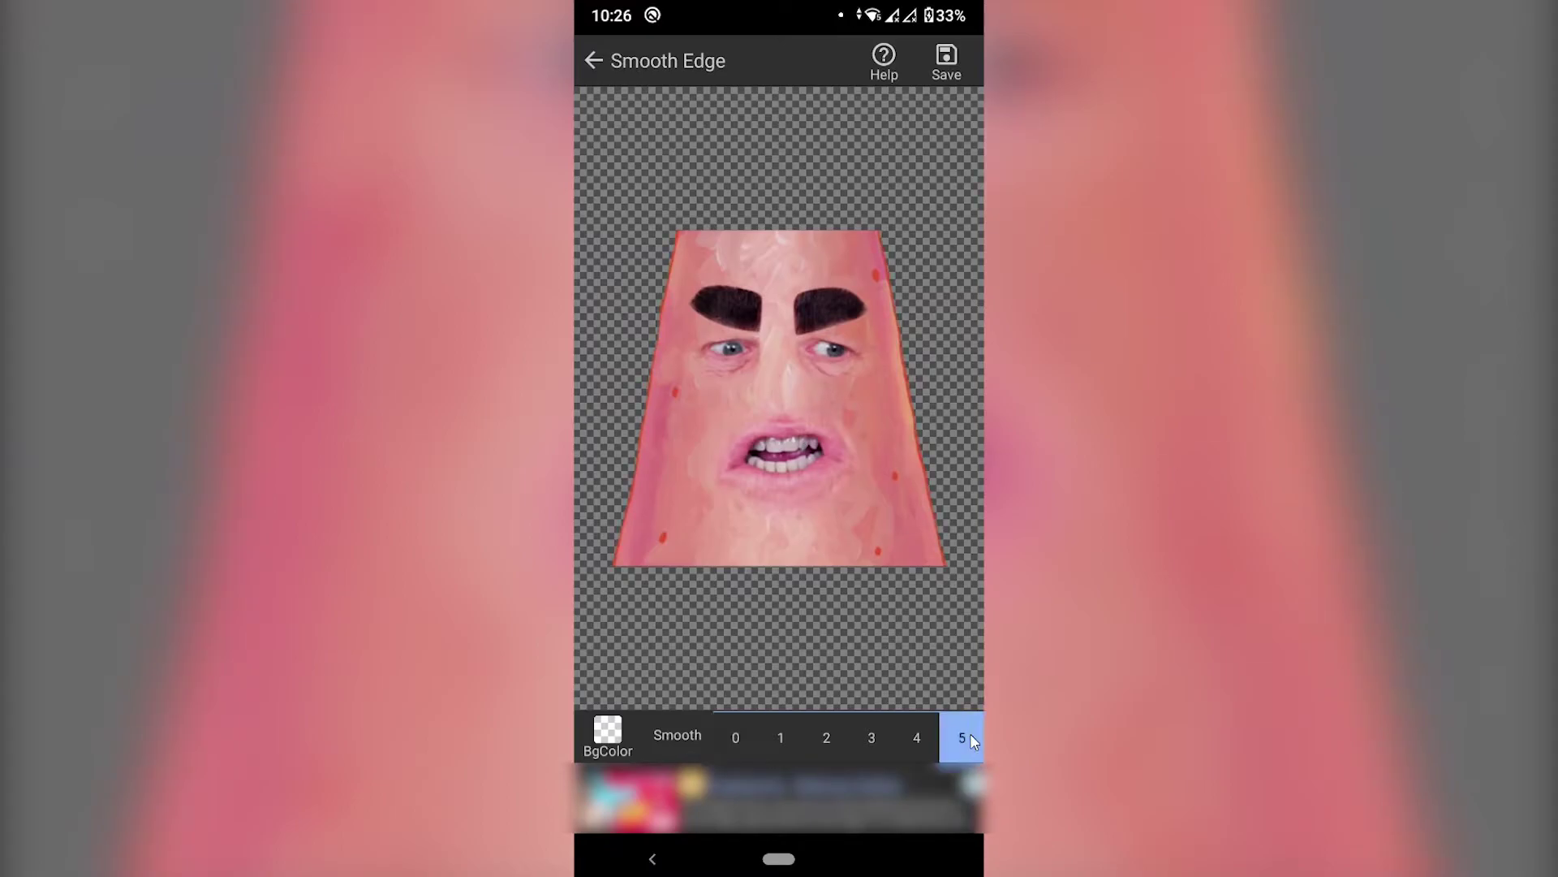
pyautogui.click(826, 737)
pyautogui.click(955, 52)
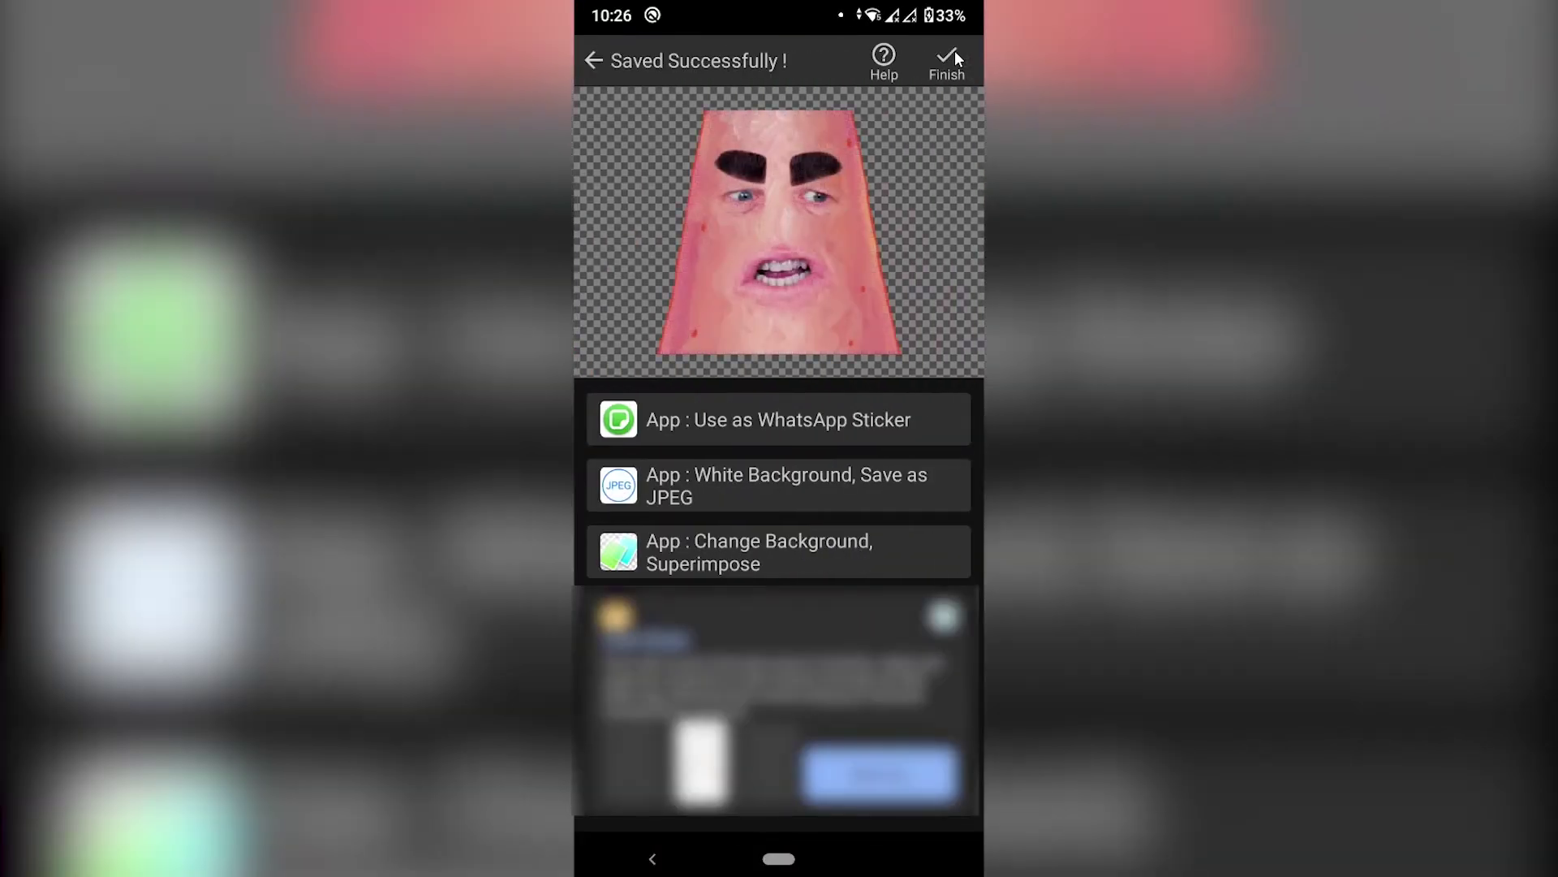
# Step: Finish saving and open the Patrick cut-out from the Eraser album in Gallery Go
pyautogui.click(956, 52)
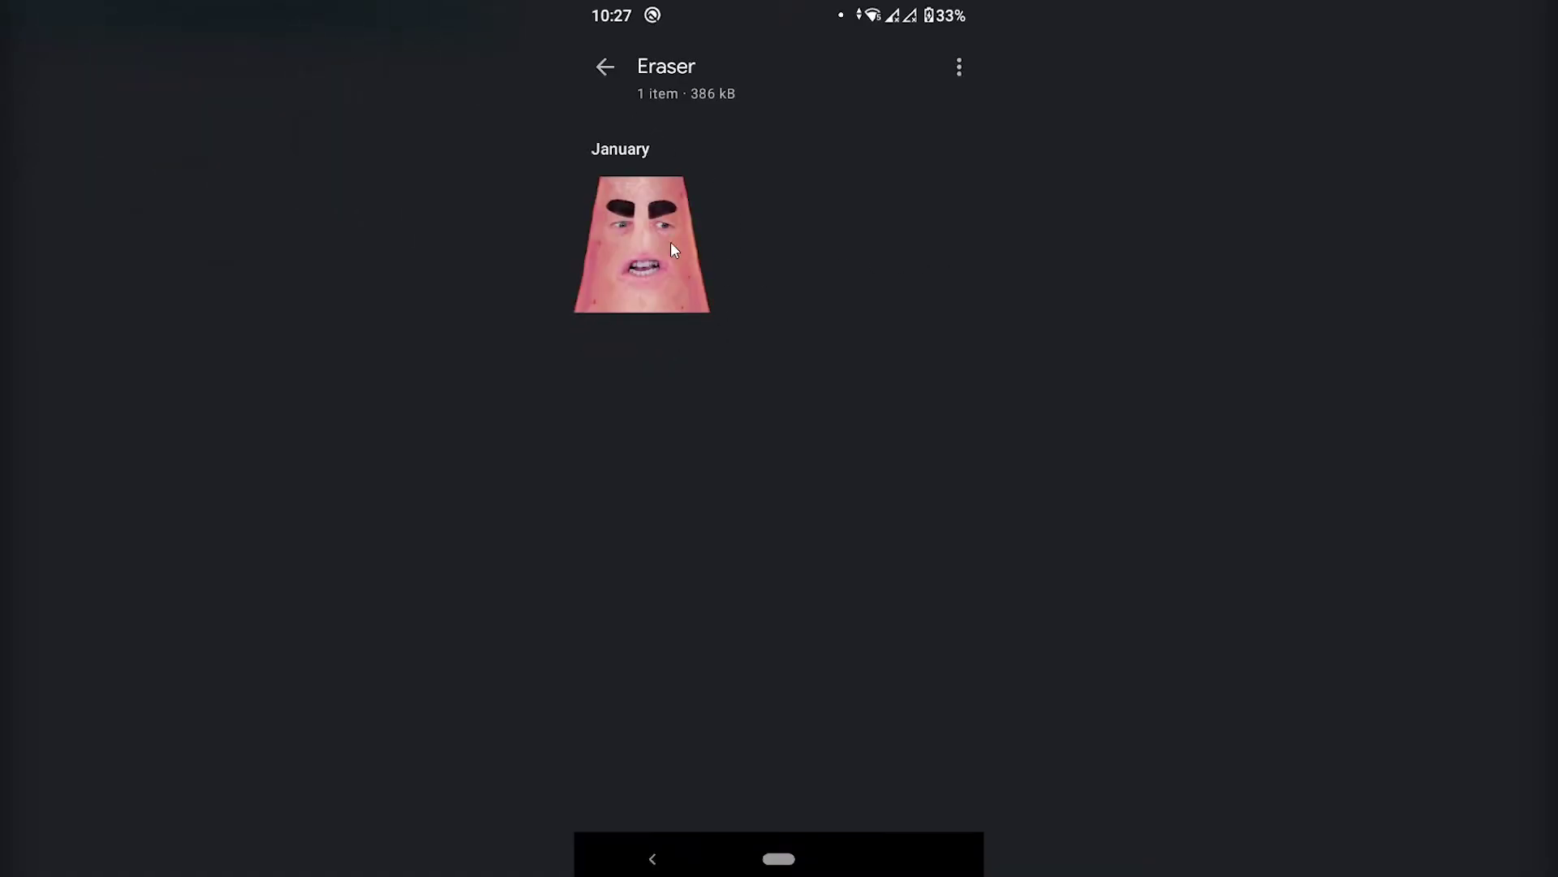
pyautogui.click(670, 238)
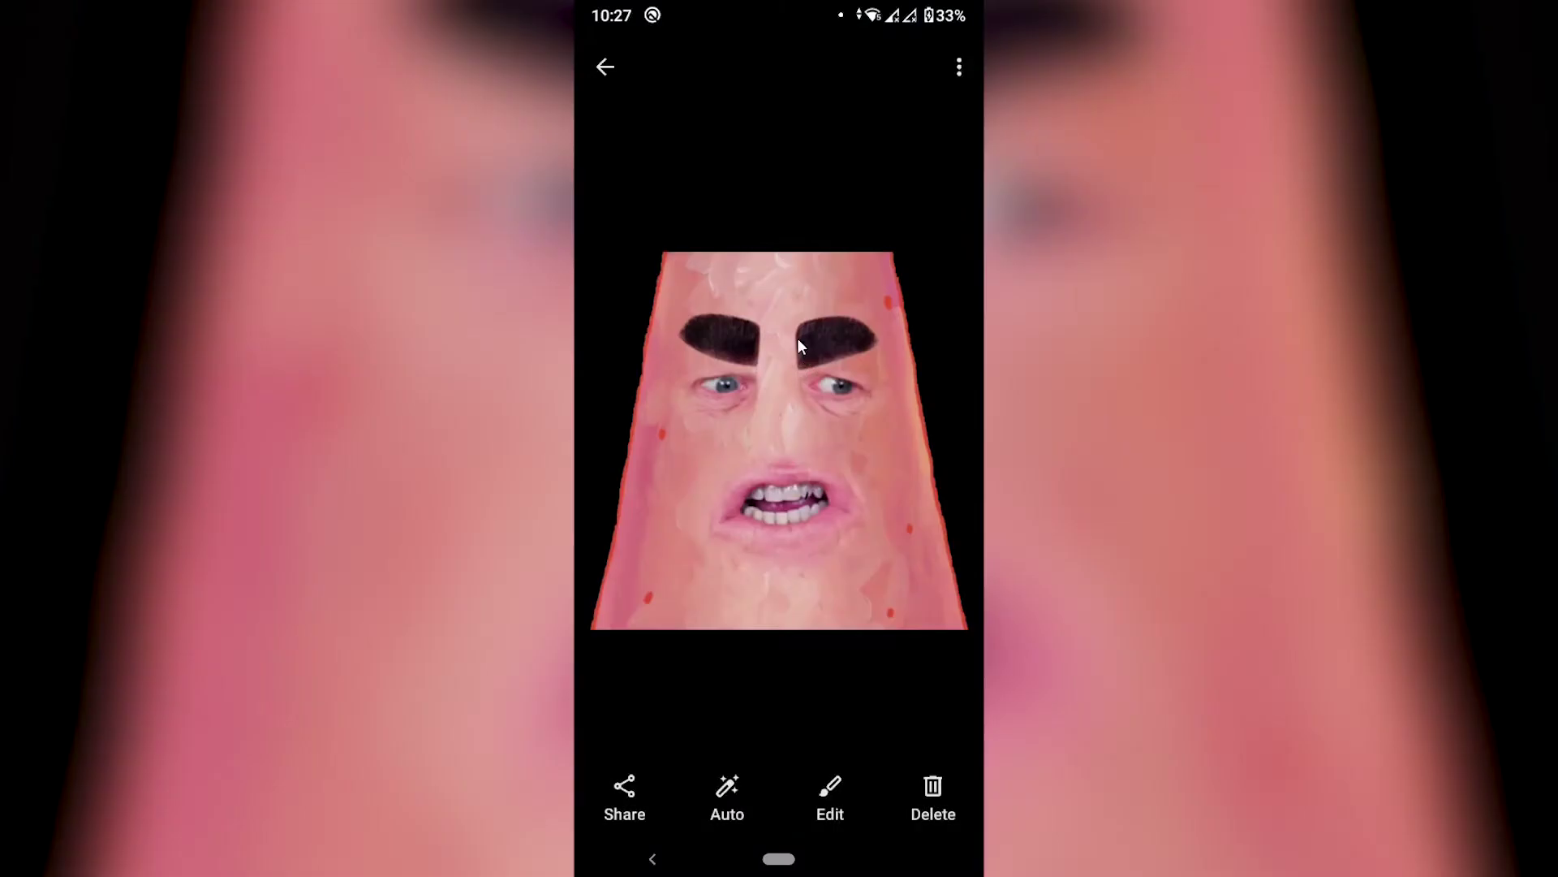
pyautogui.click(602, 68)
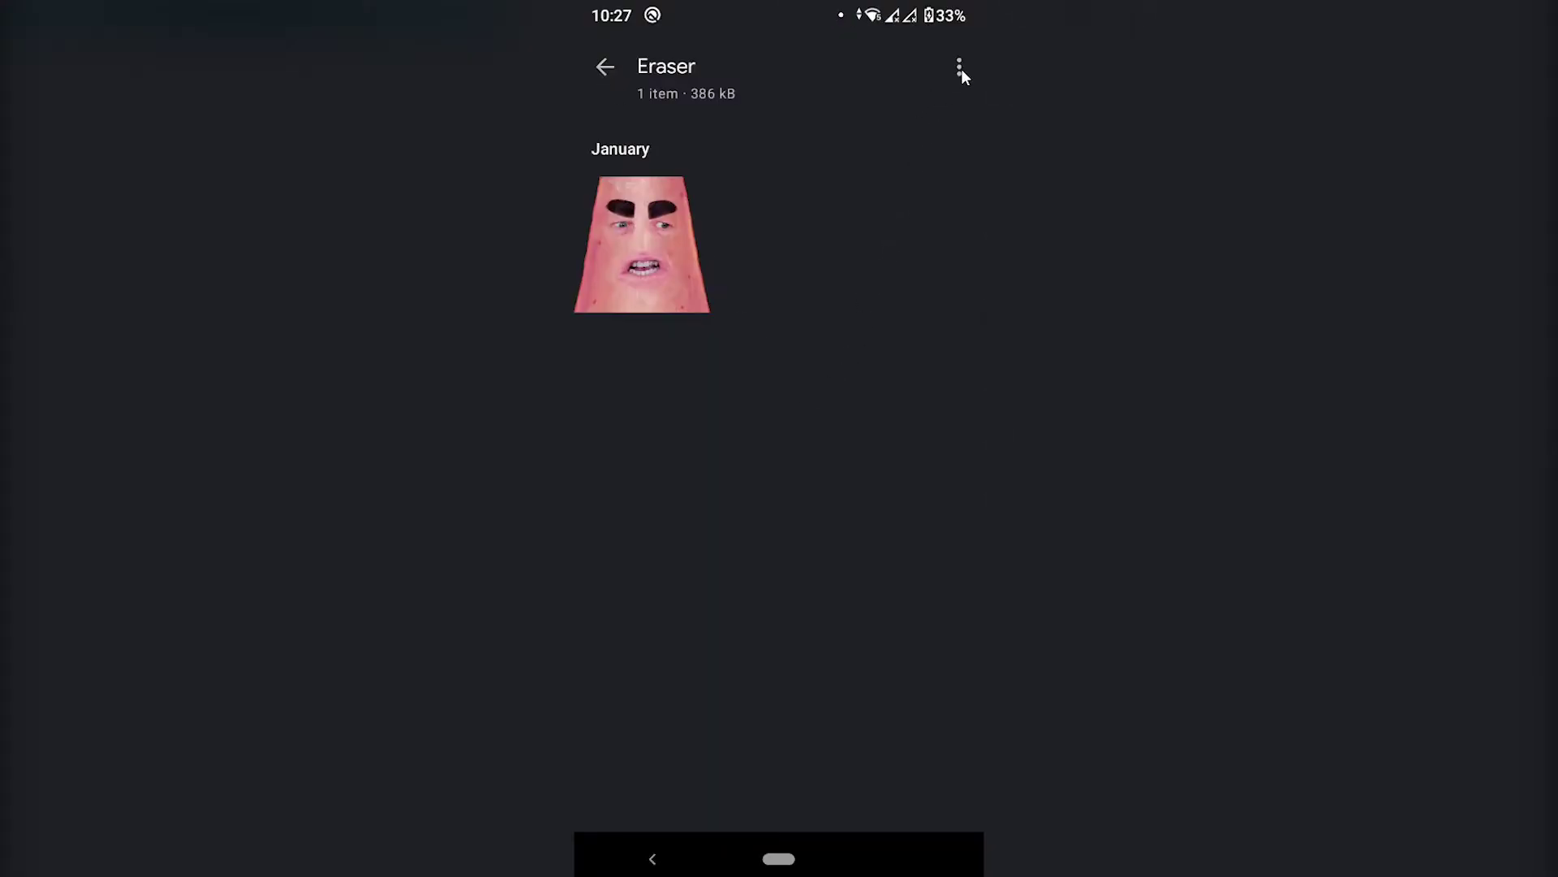
pyautogui.click(682, 260)
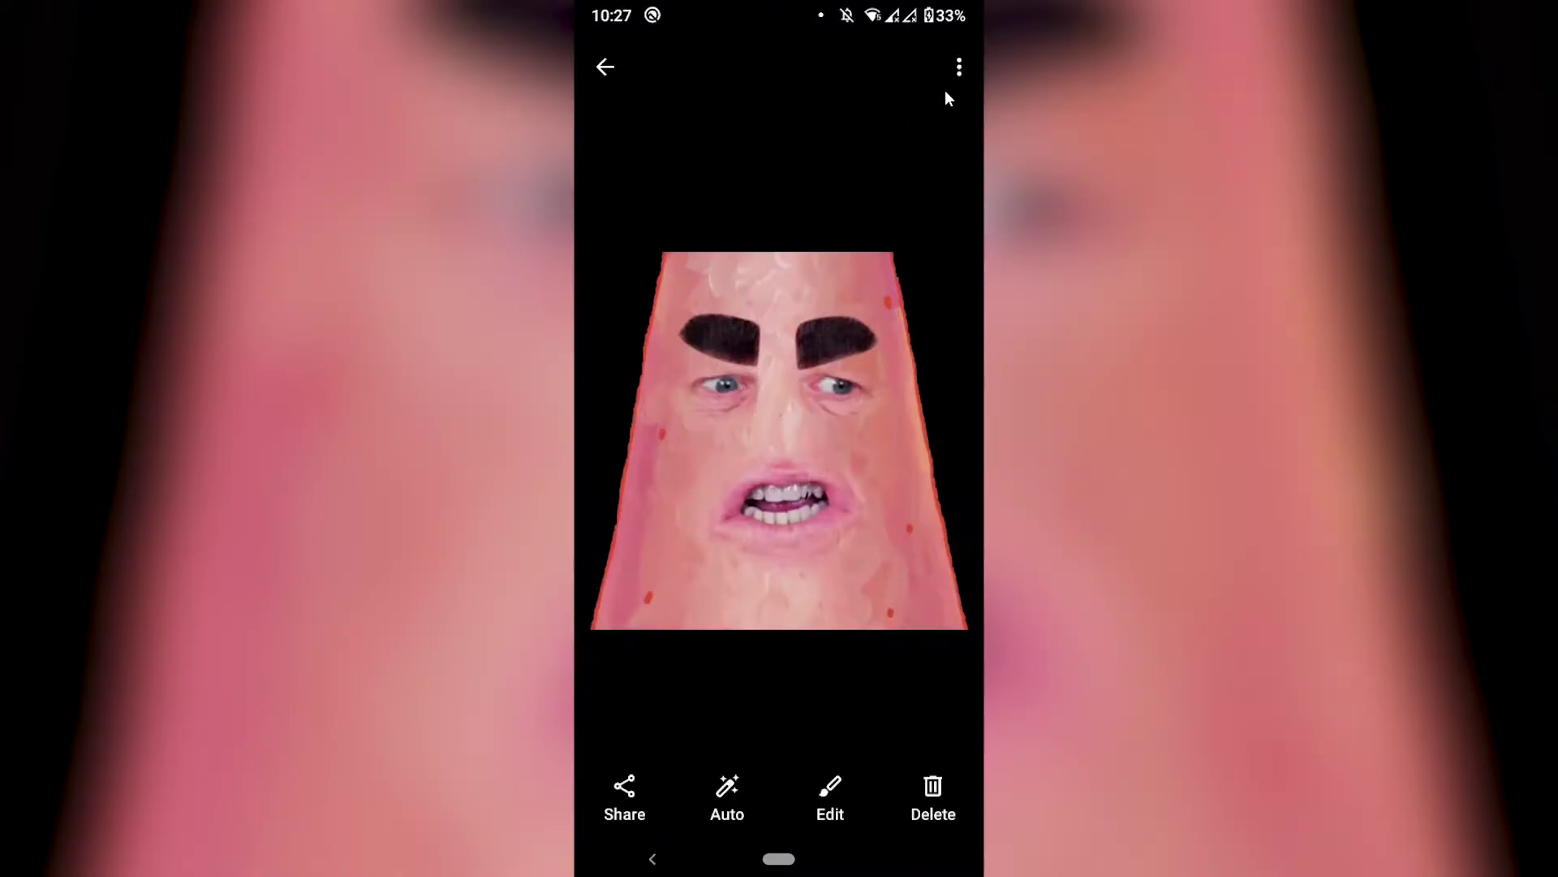
# Step: Confirm its details show 1611152807144.png in Pictures/Eraser, then launch Discord
pyautogui.click(959, 70)
pyautogui.click(870, 73)
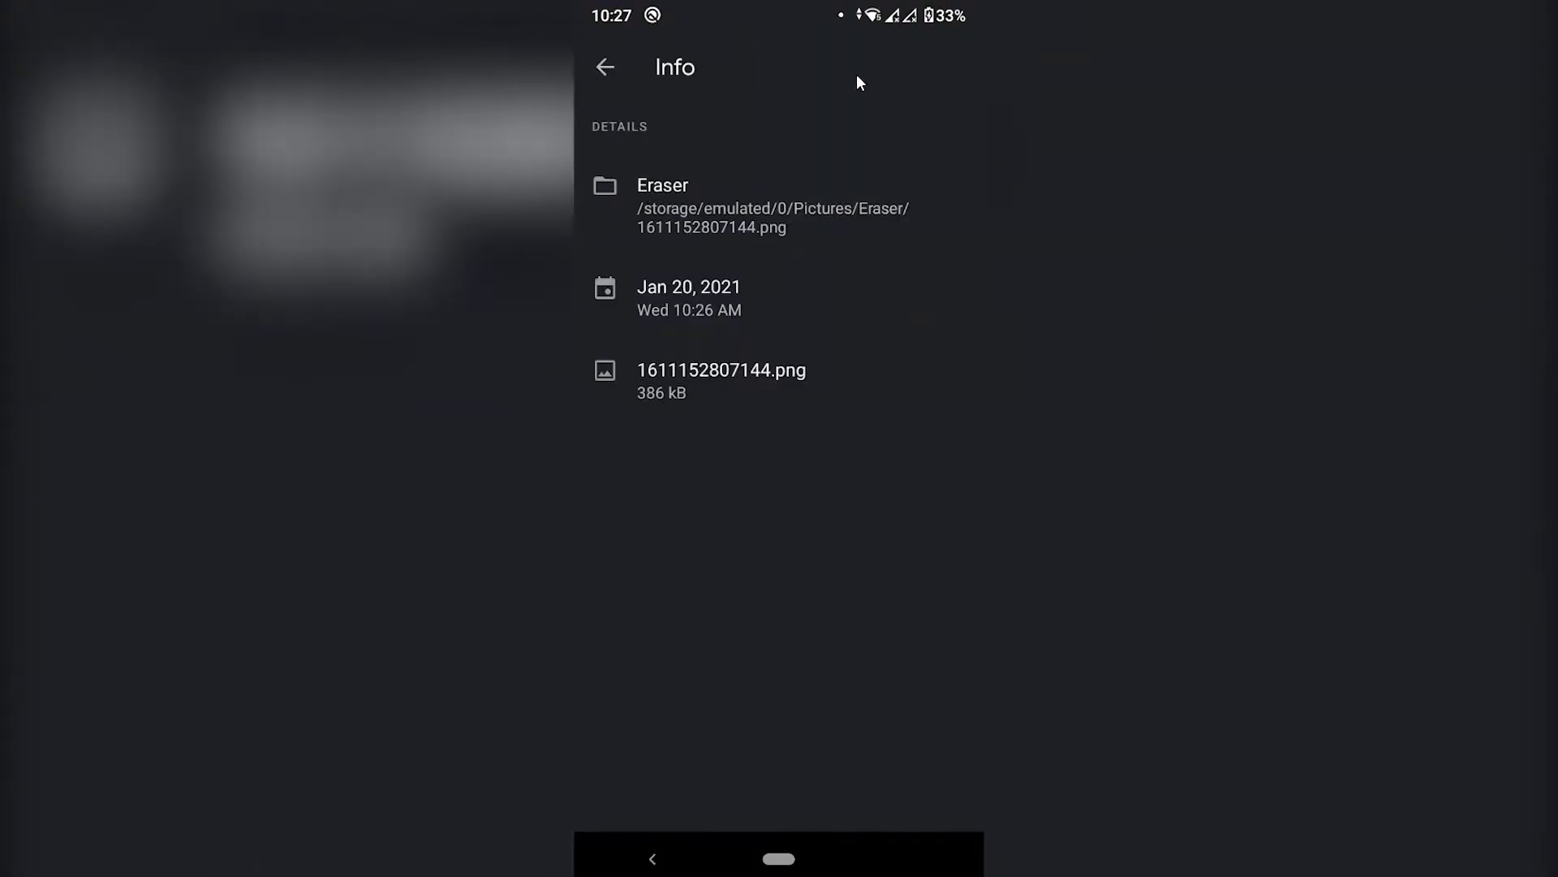
pyautogui.click(617, 73)
pyautogui.moveTo(695, 804); pyautogui.dragTo(737, 626)
pyautogui.click(737, 627)
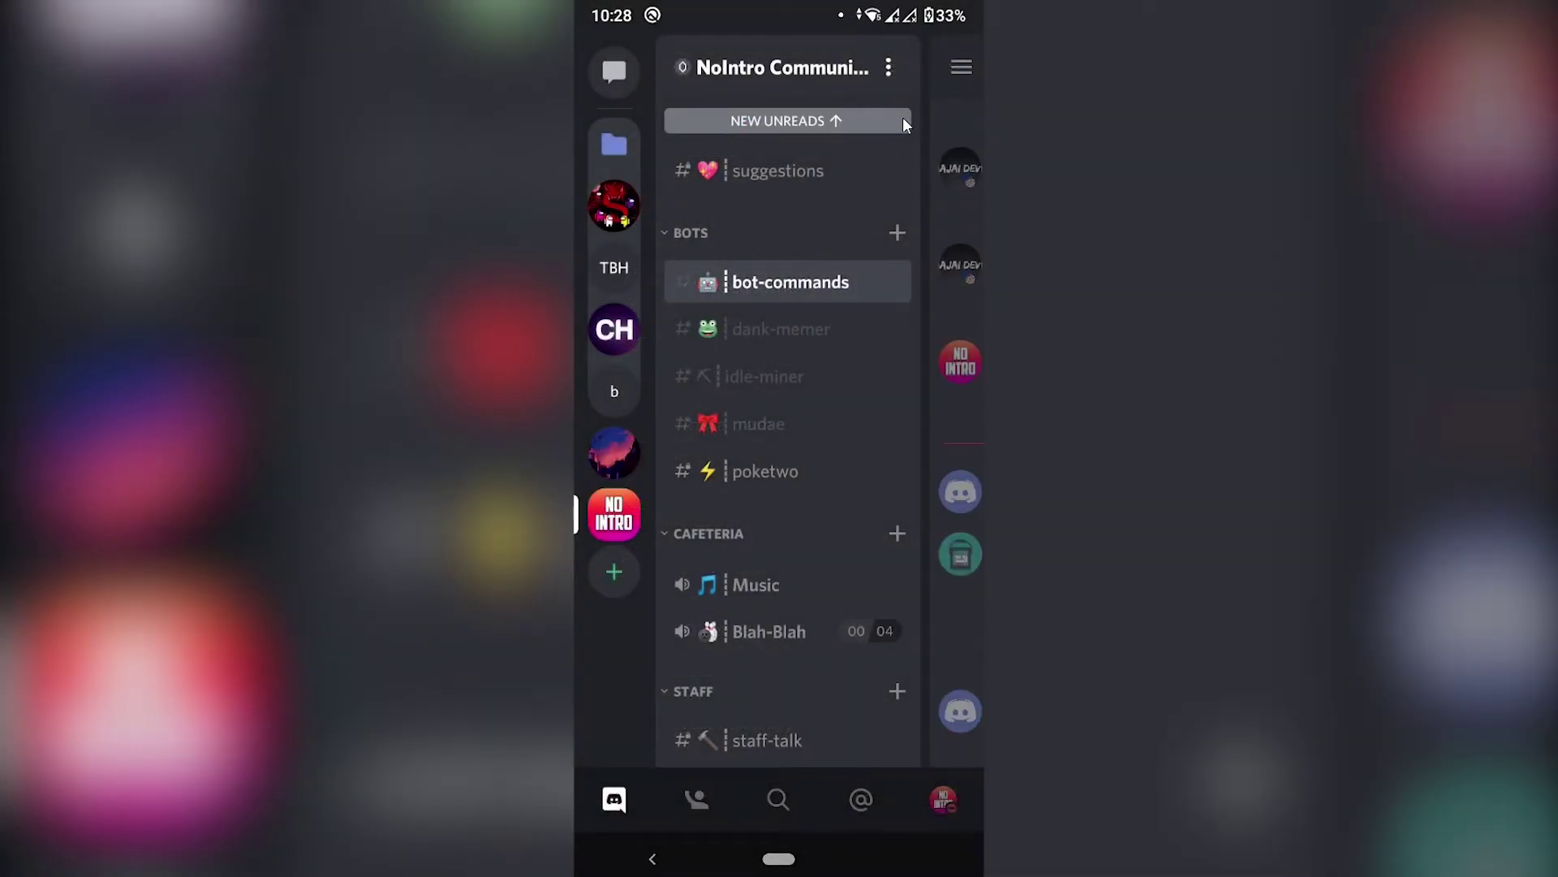
# Step: Upload the cat face PNG from Files as a NoIntro Community emoji, which becomes emoji_105
pyautogui.click(890, 67)
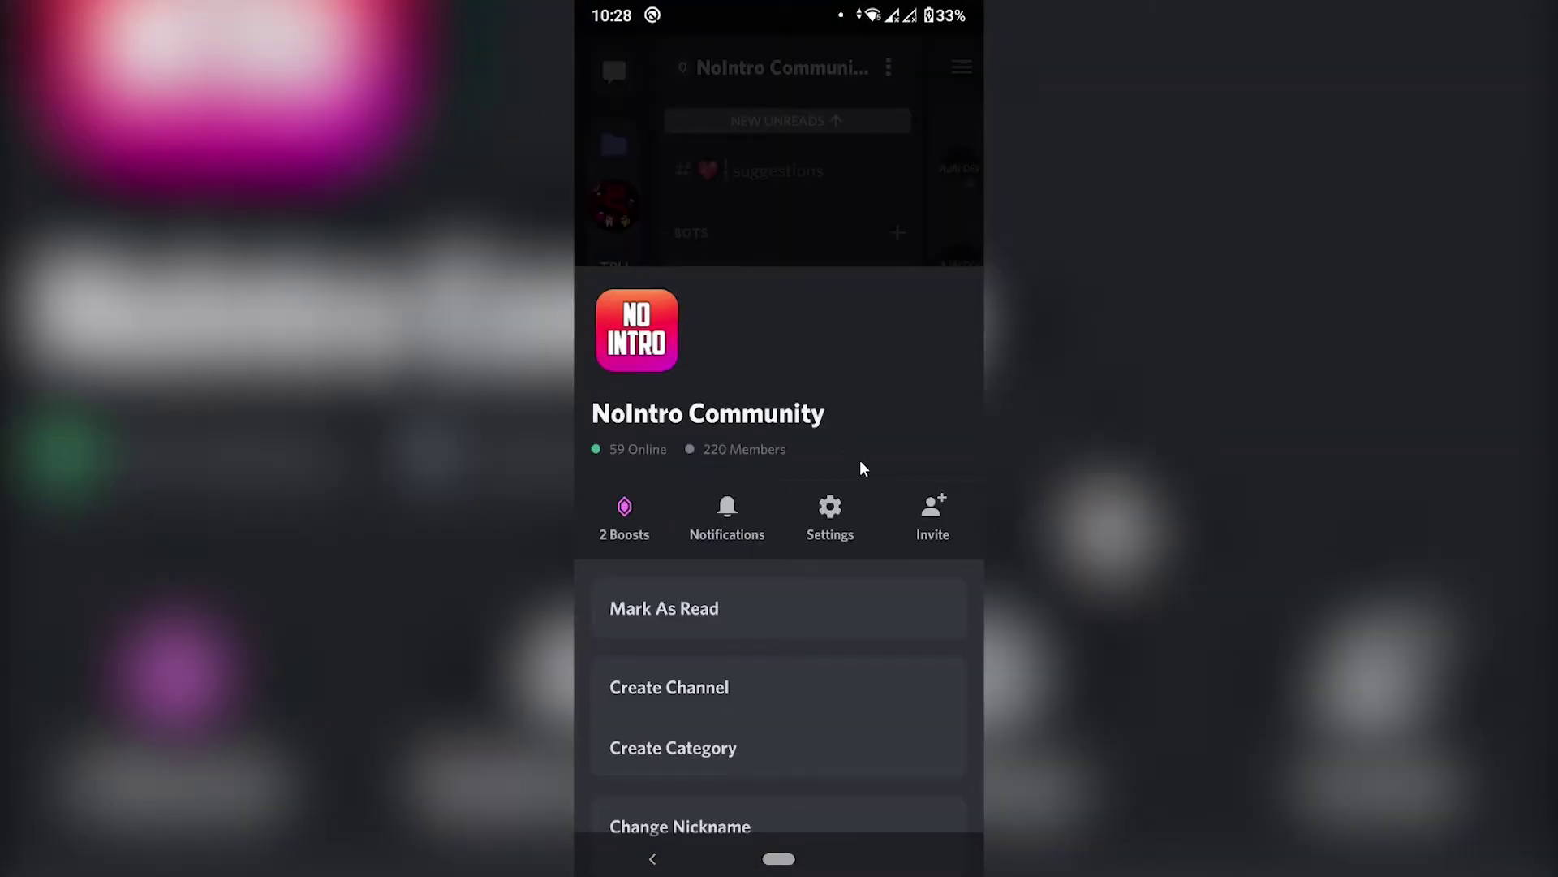
pyautogui.click(830, 514)
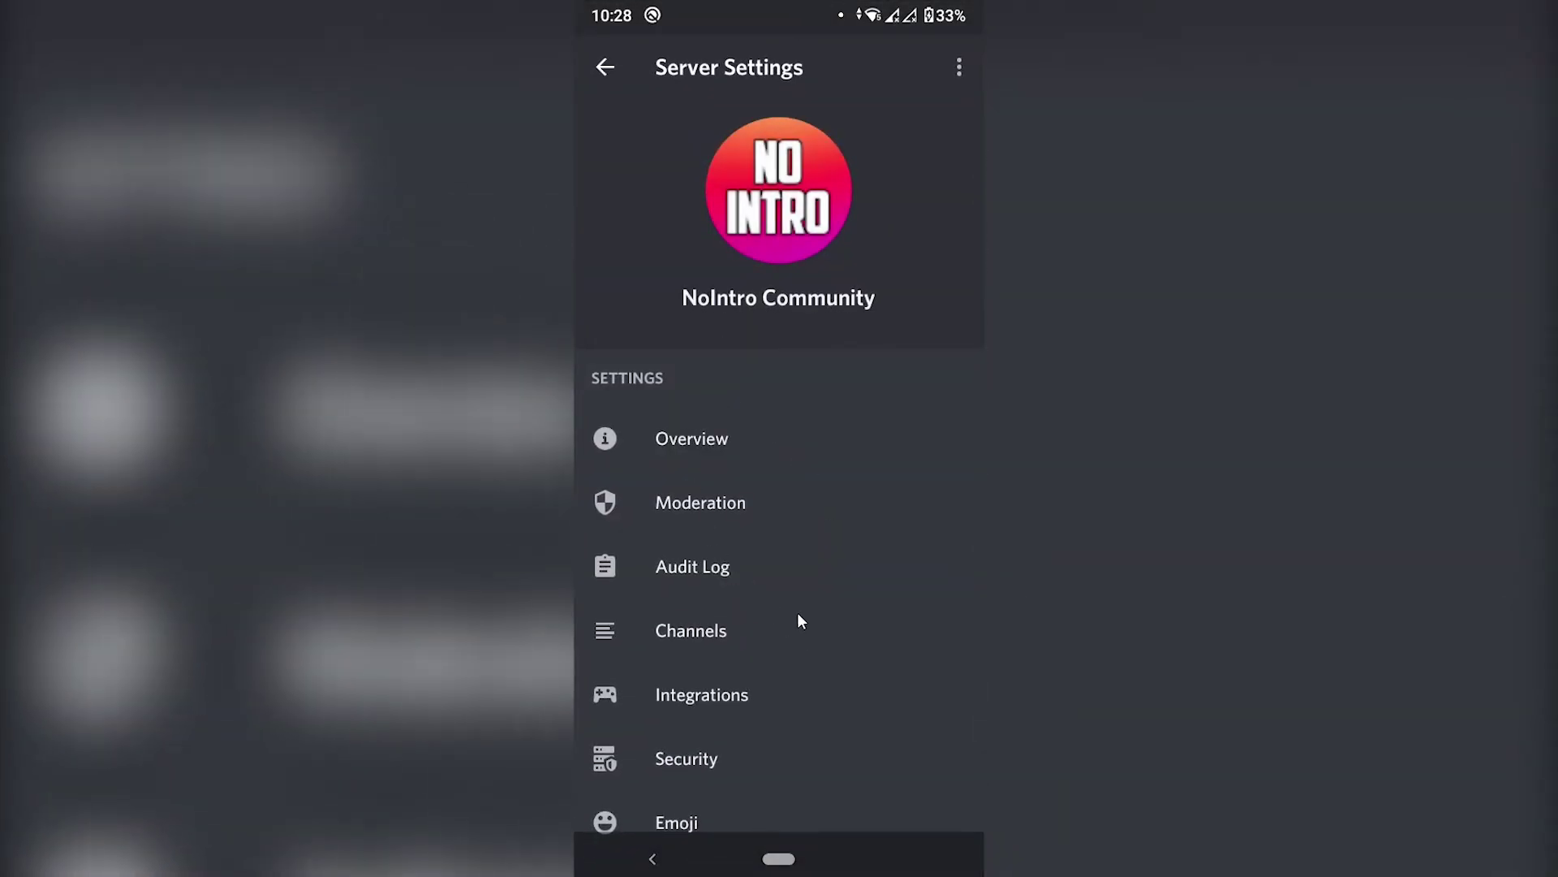
pyautogui.moveTo(800, 619); pyautogui.dragTo(804, 394)
pyautogui.click(703, 588)
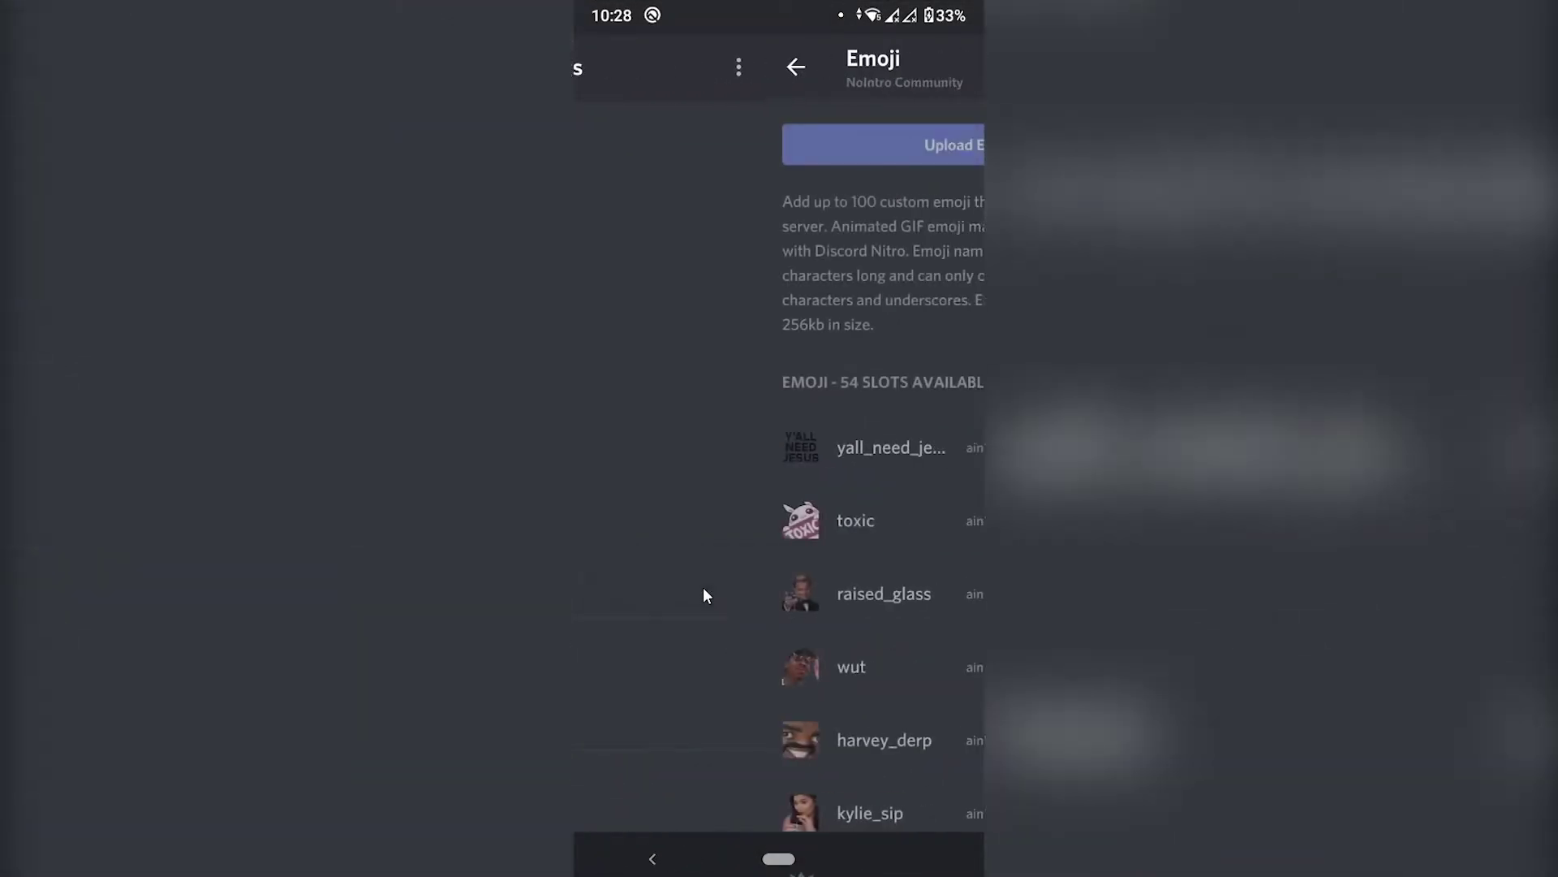
pyautogui.click(836, 154)
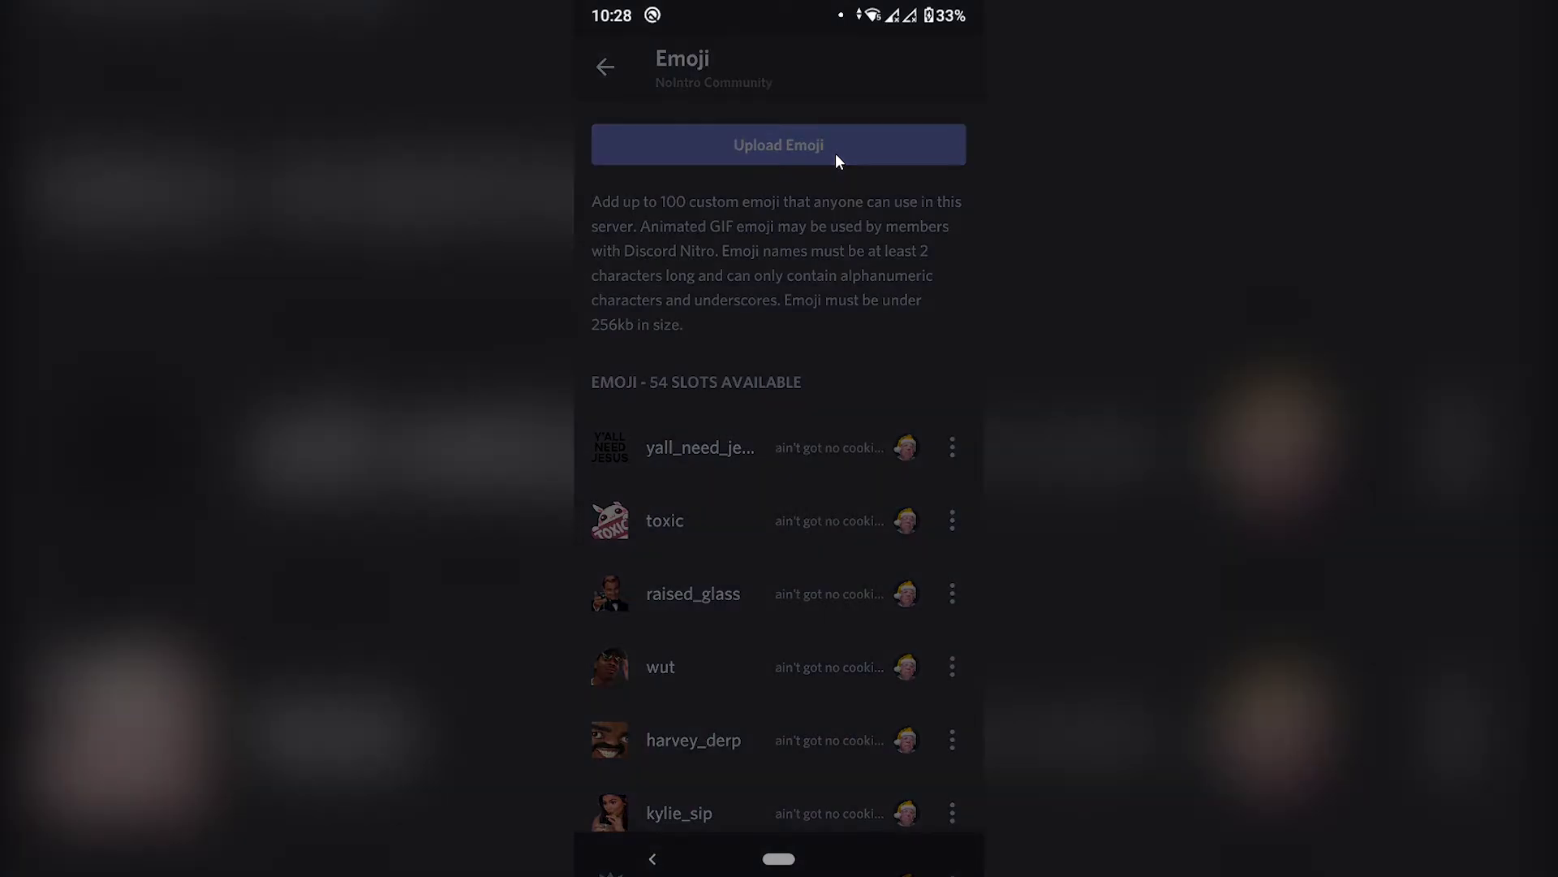
pyautogui.click(833, 746)
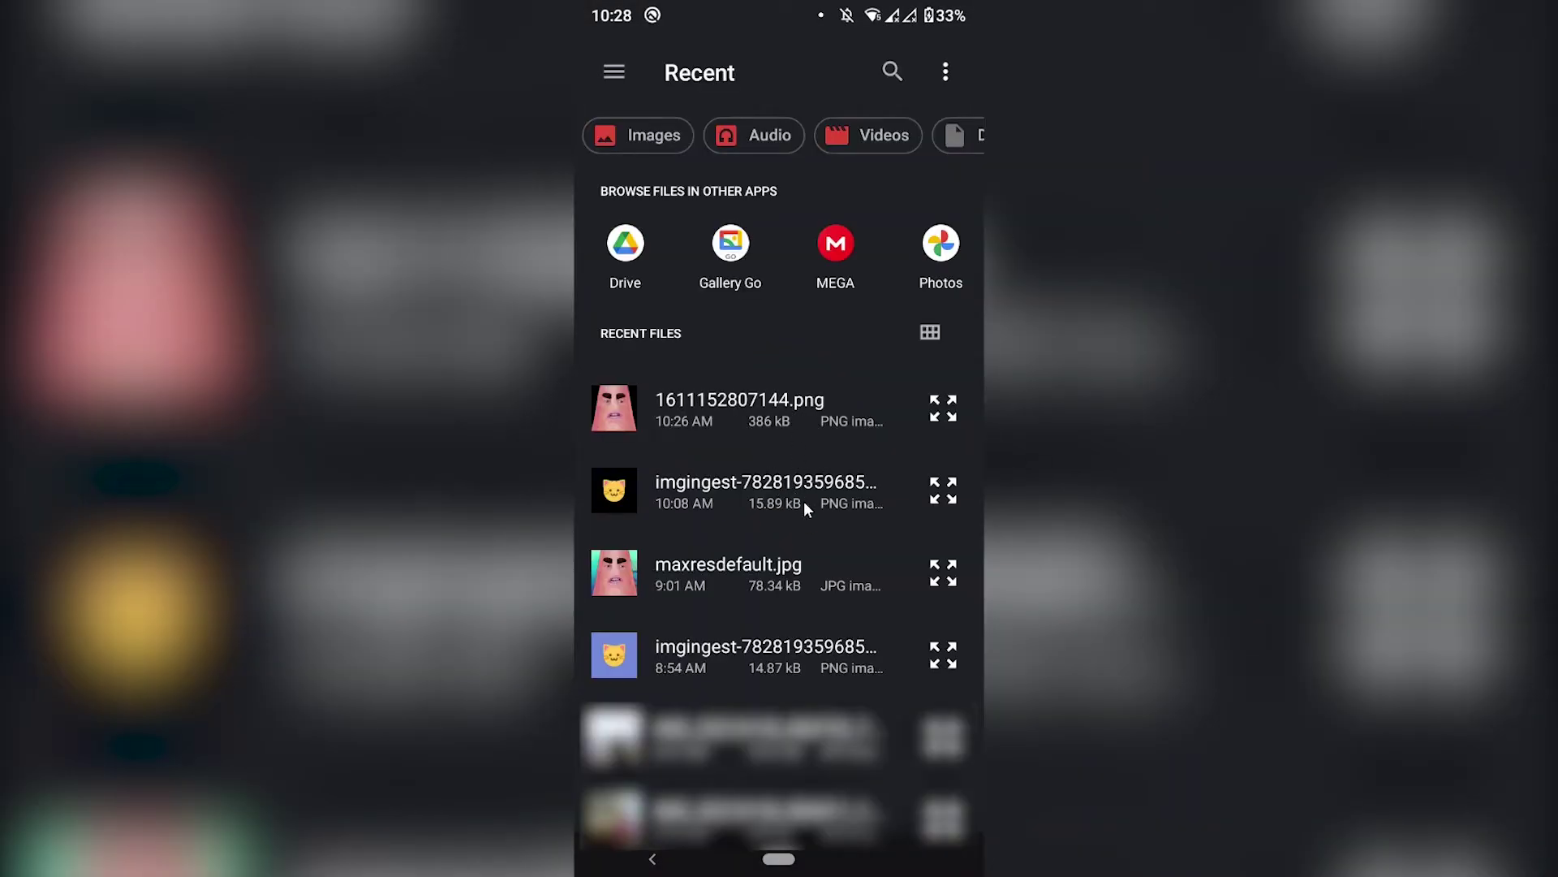
pyautogui.click(761, 500)
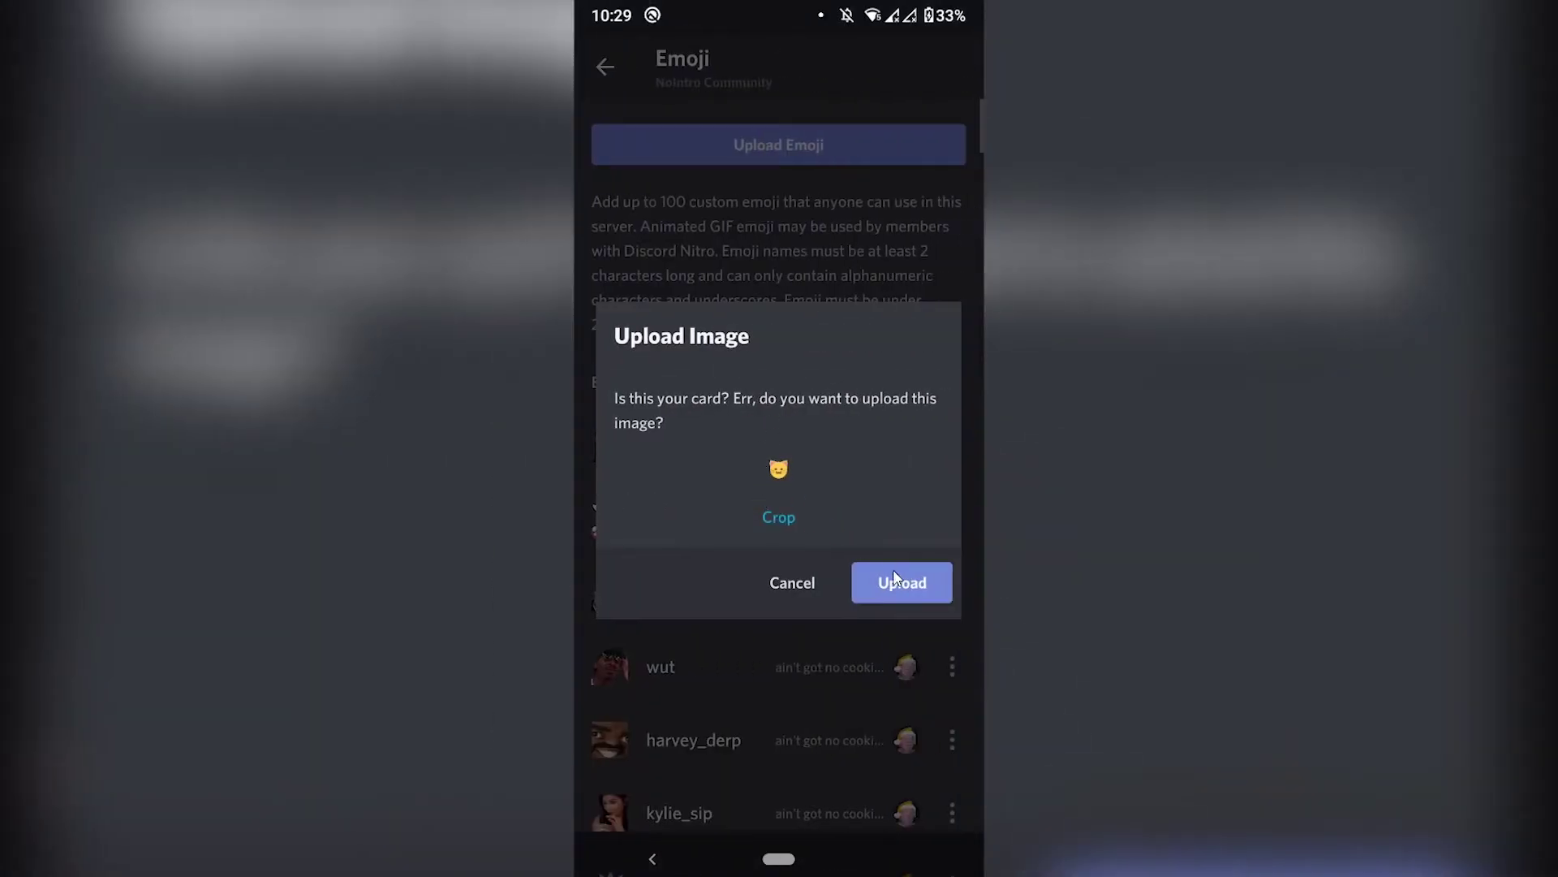
pyautogui.click(891, 579)
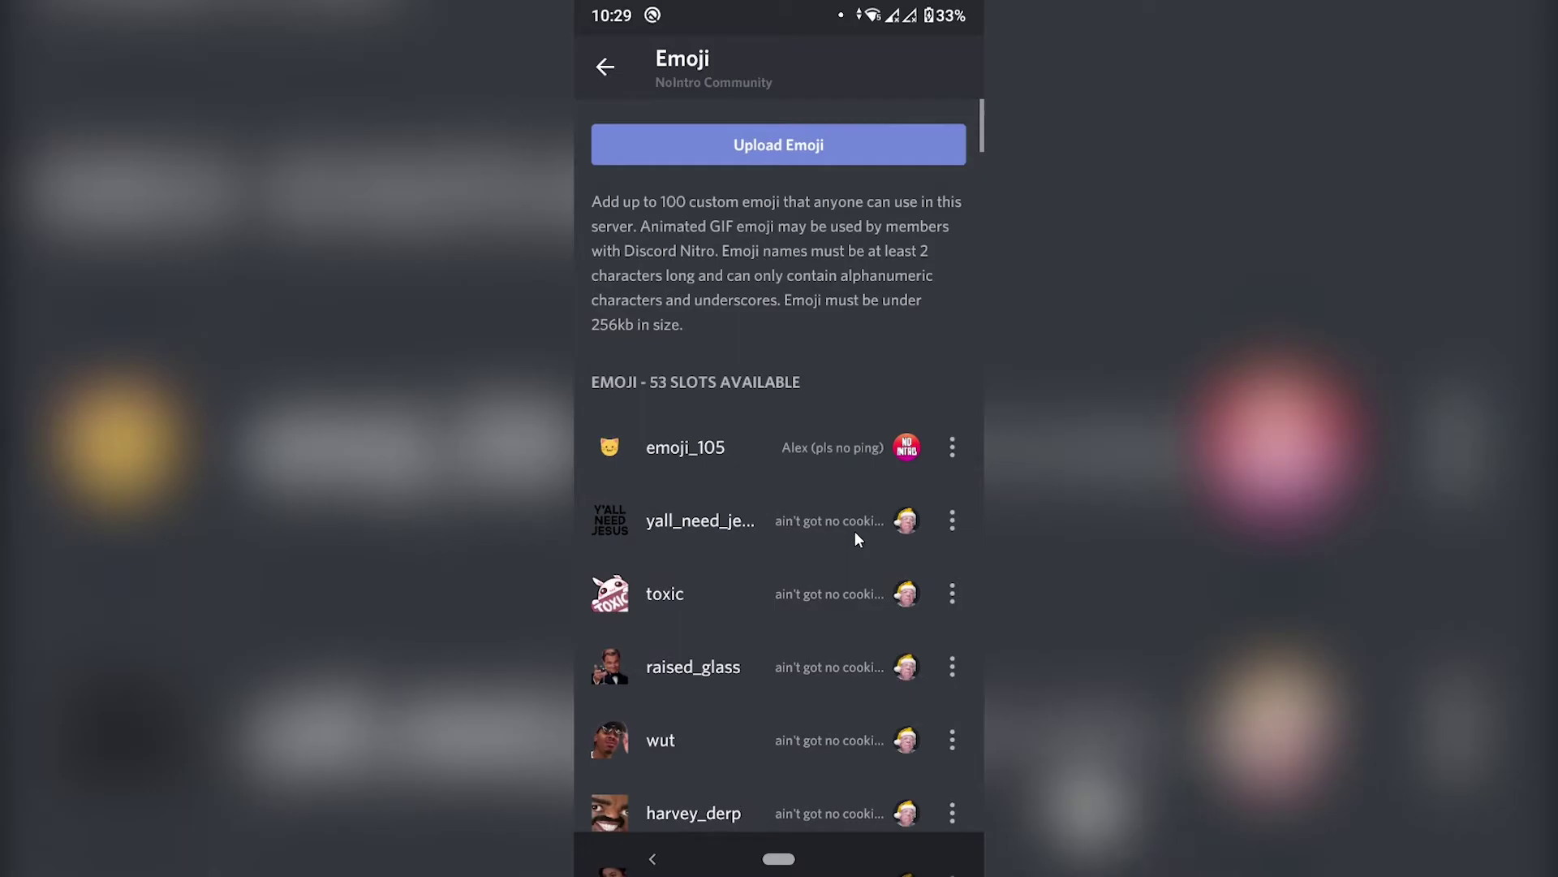
pyautogui.click(825, 157)
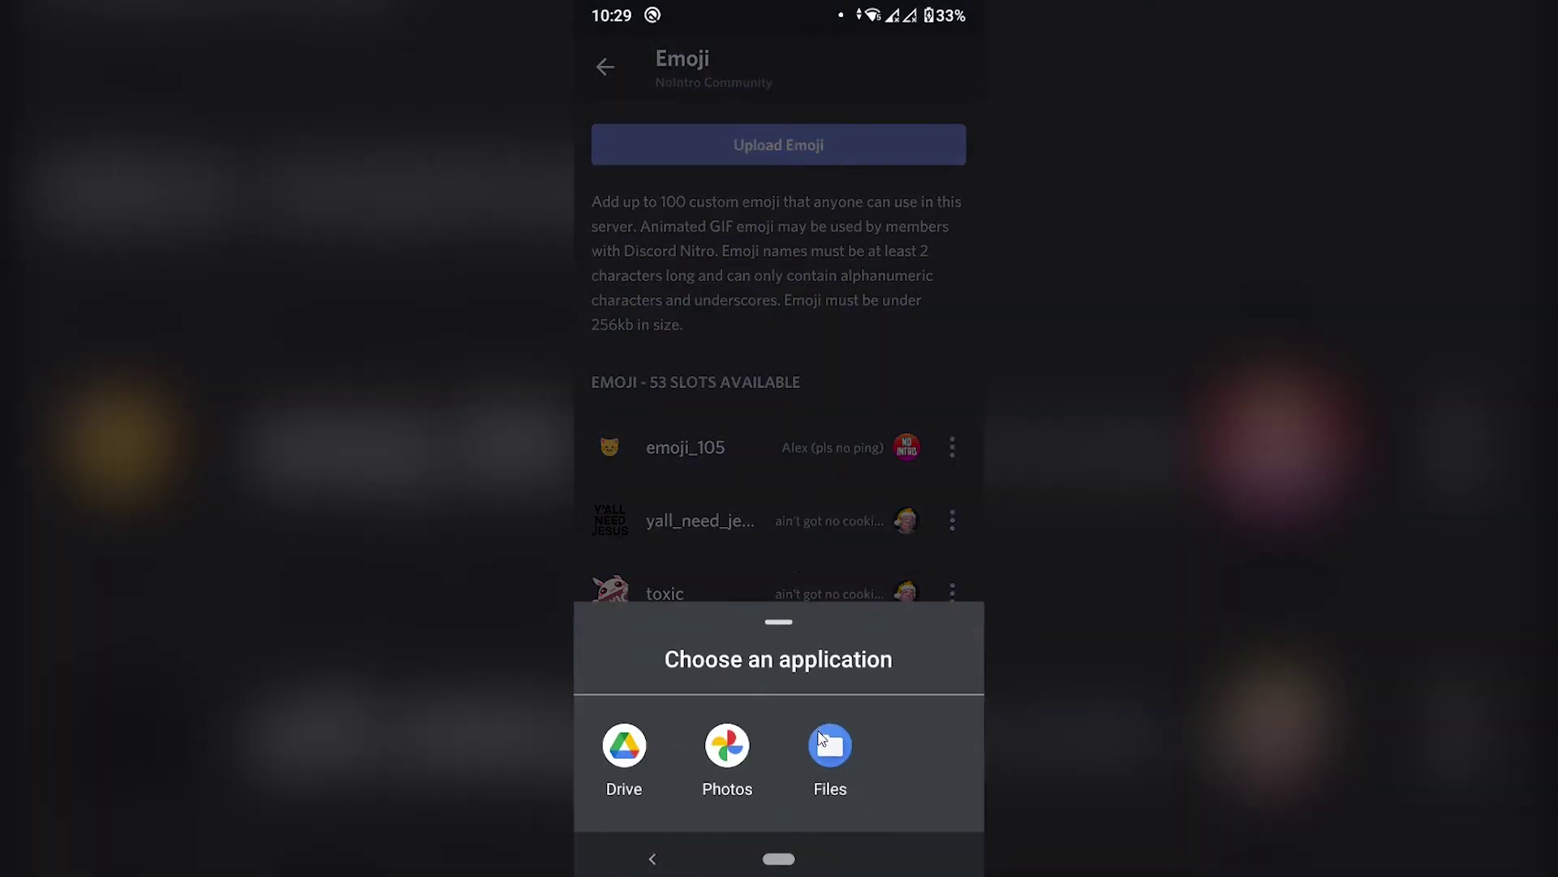
pyautogui.click(827, 740)
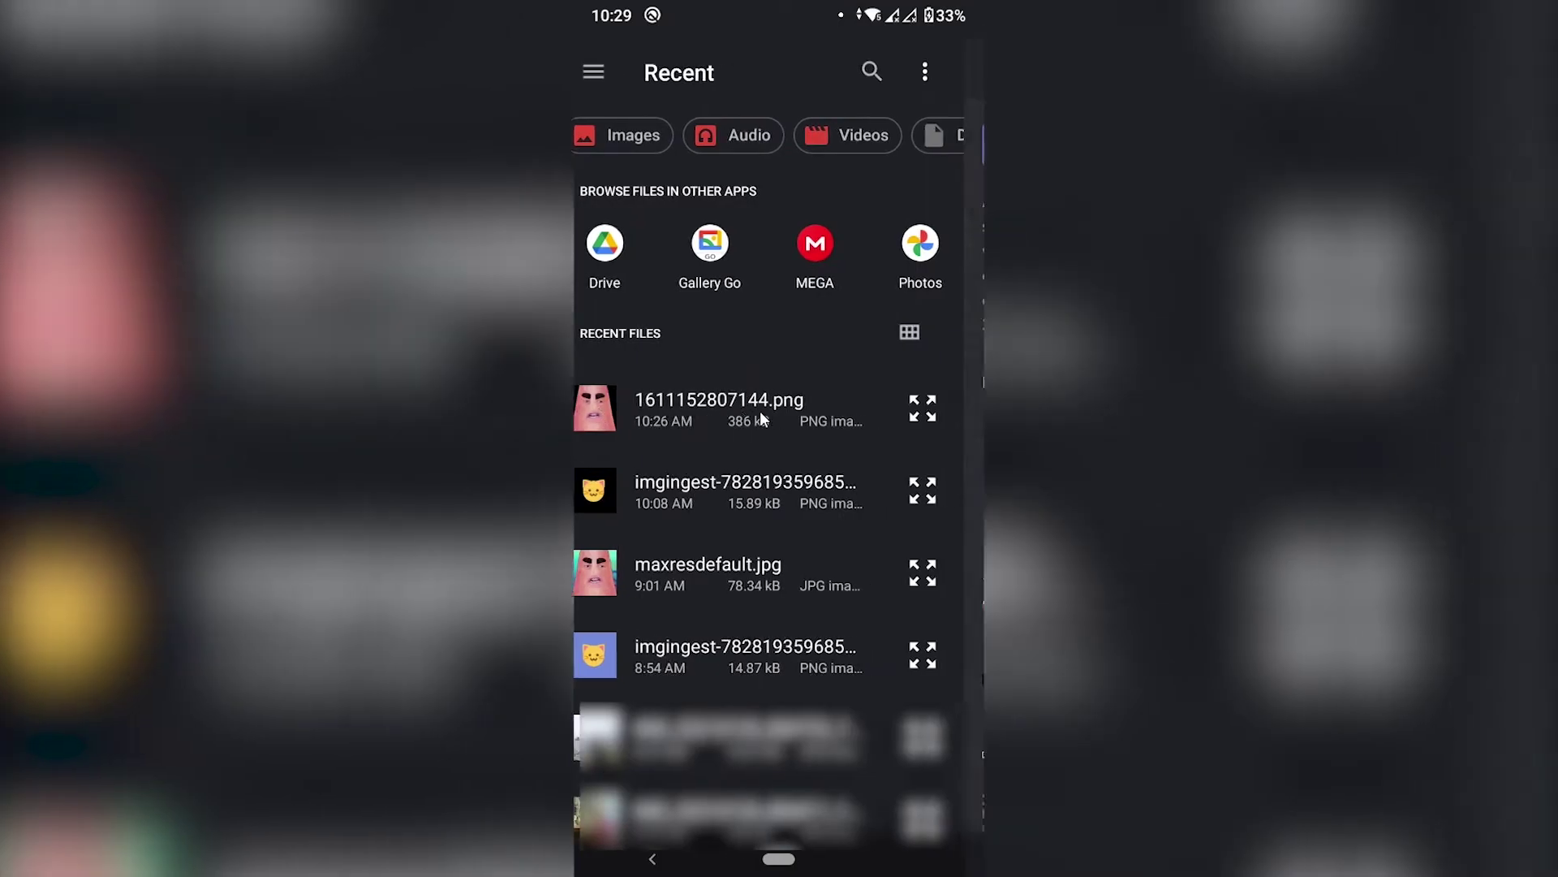
pyautogui.click(760, 411)
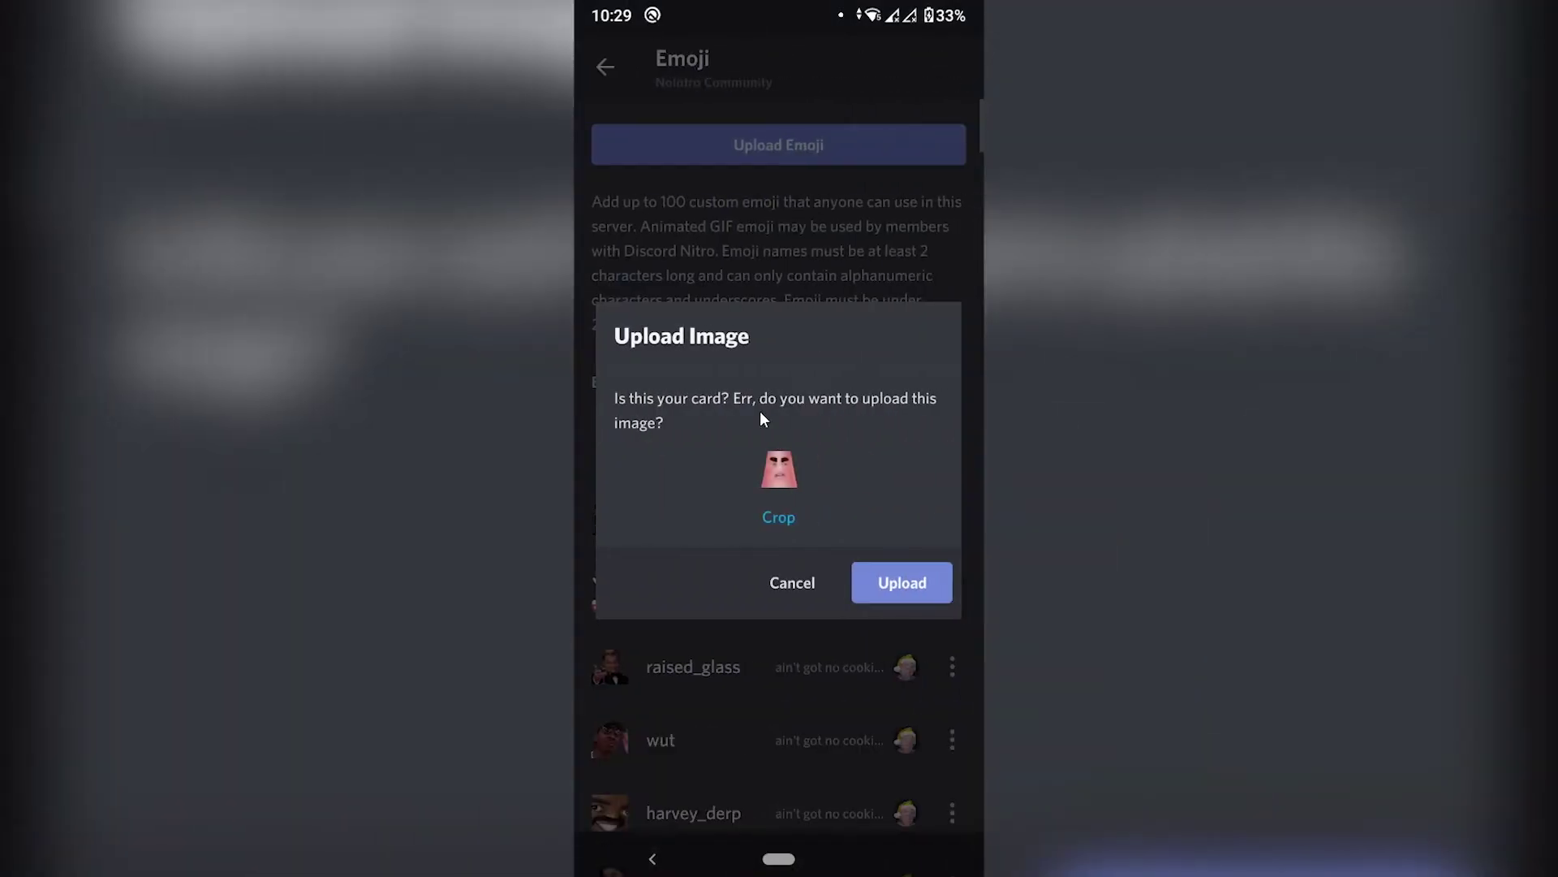
pyautogui.click(877, 582)
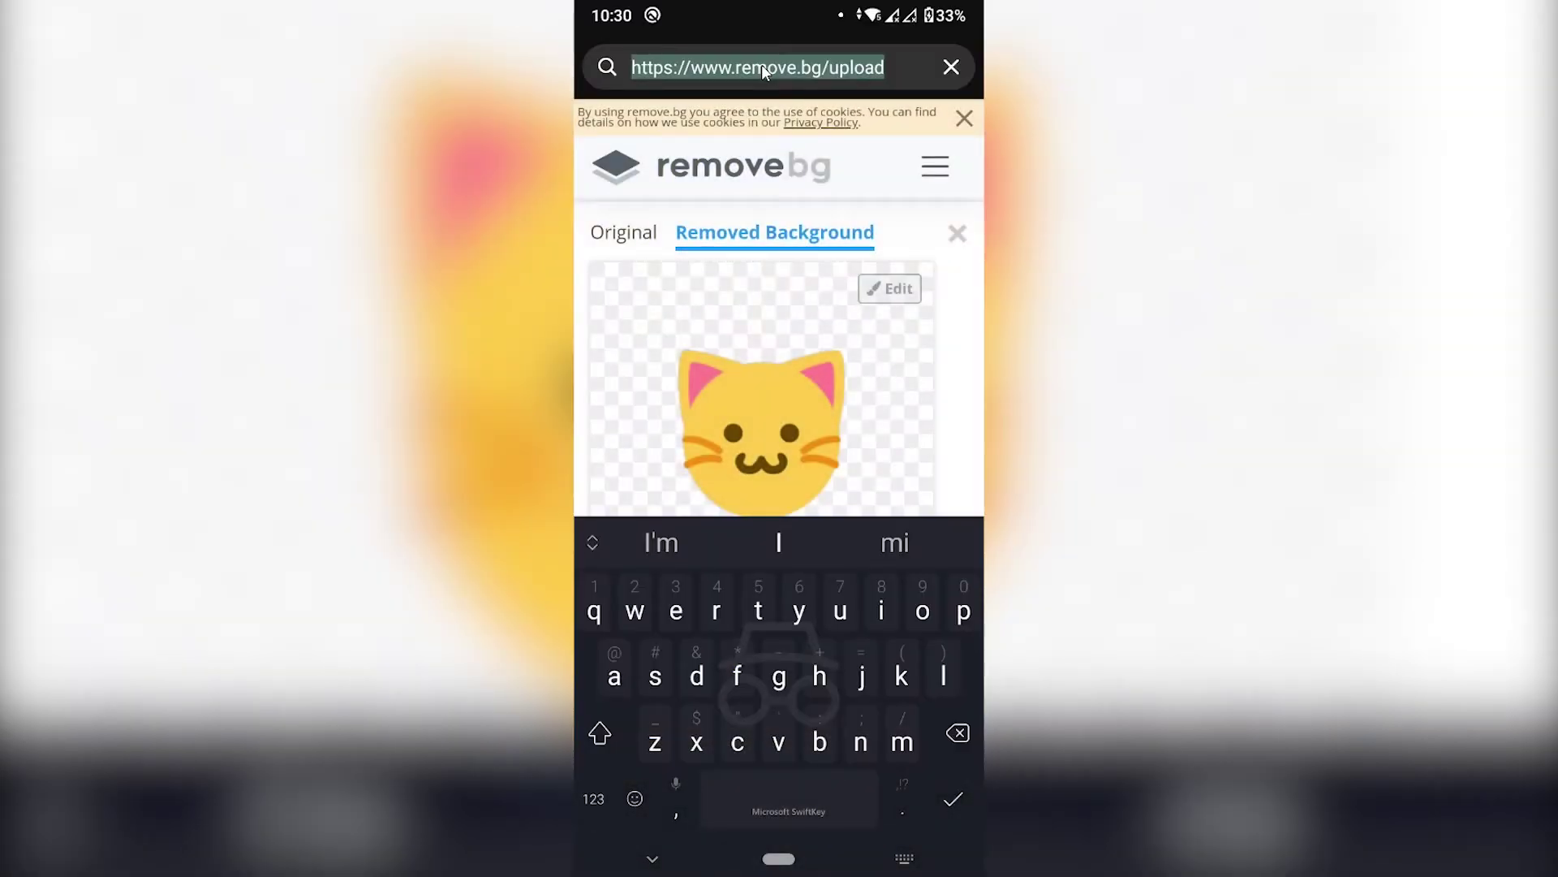
# Step: On picresize.com, choose the Patrick image 1611152807144.png and continue to editing
pyautogui.write('picresize.com')
pyautogui.press('Return')
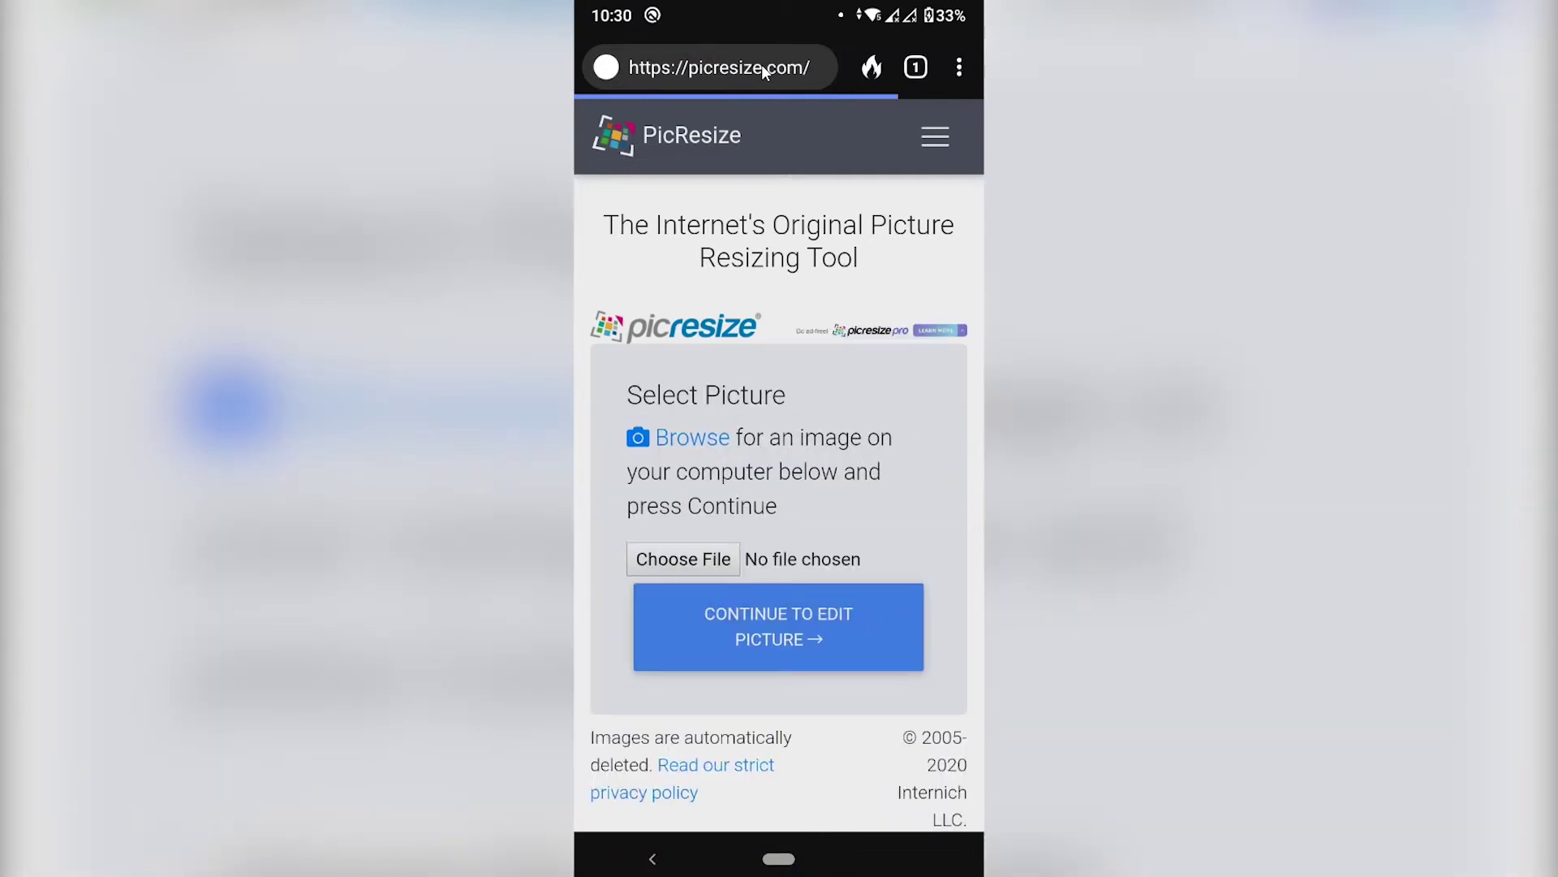
pyautogui.click(687, 554)
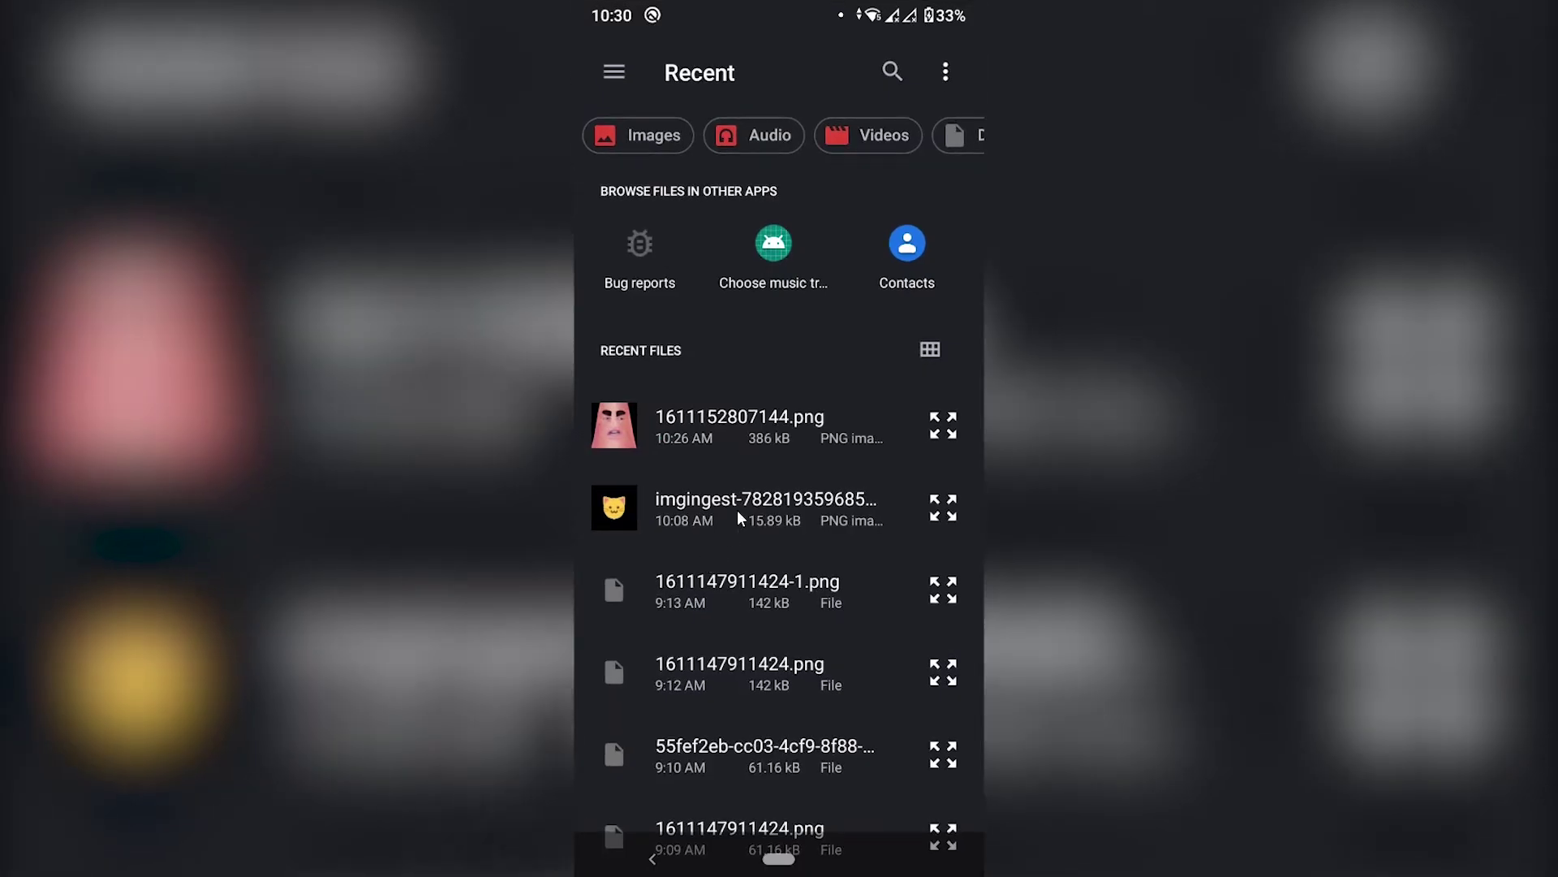
pyautogui.click(786, 435)
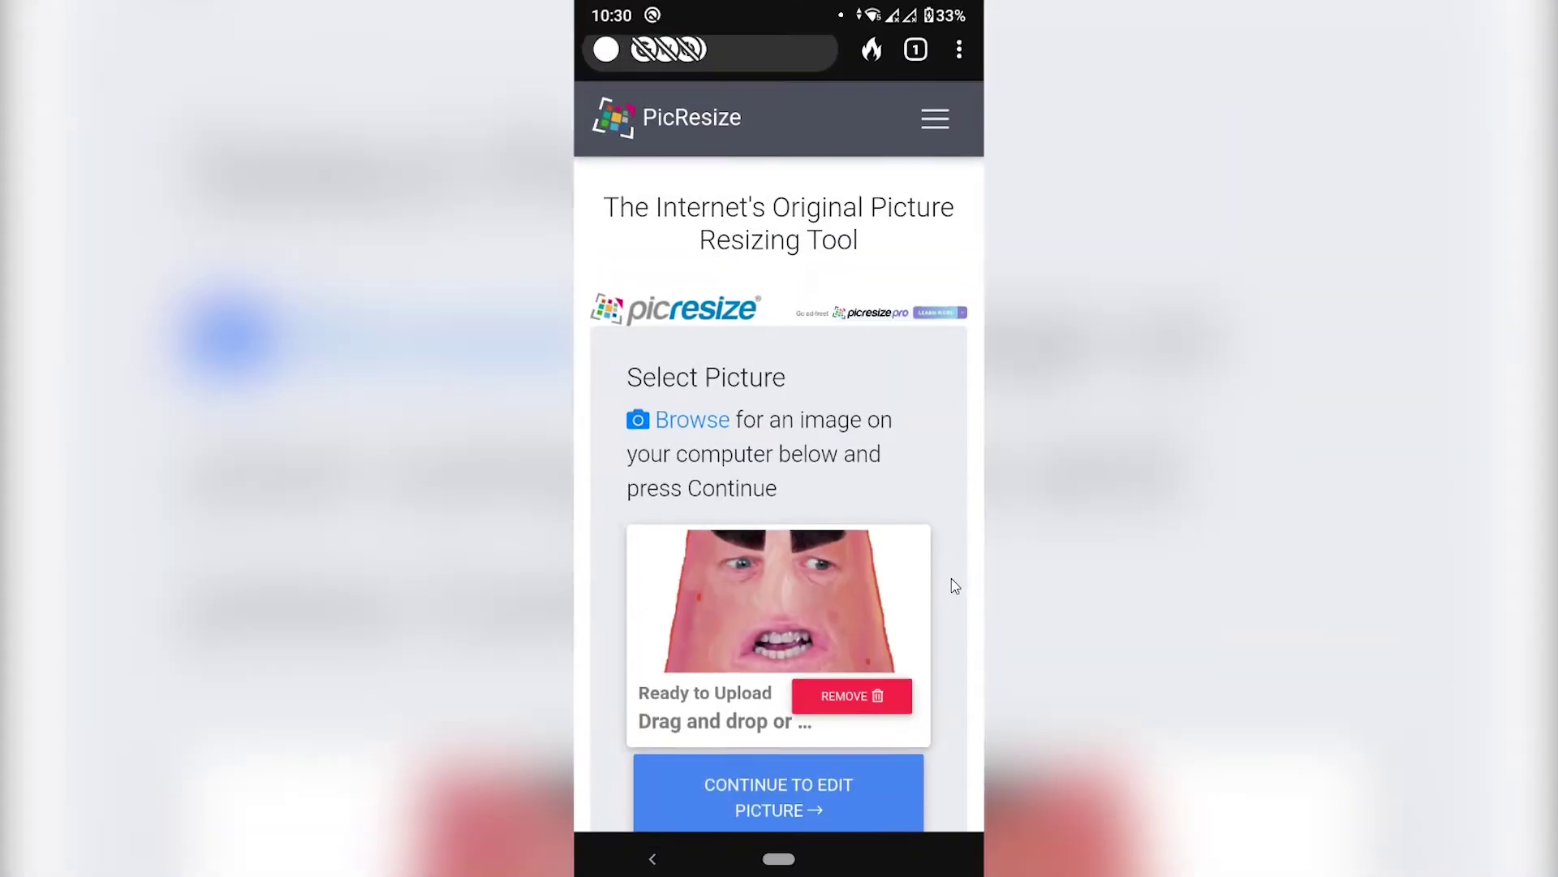
pyautogui.moveTo(951, 578); pyautogui.dragTo(936, 425)
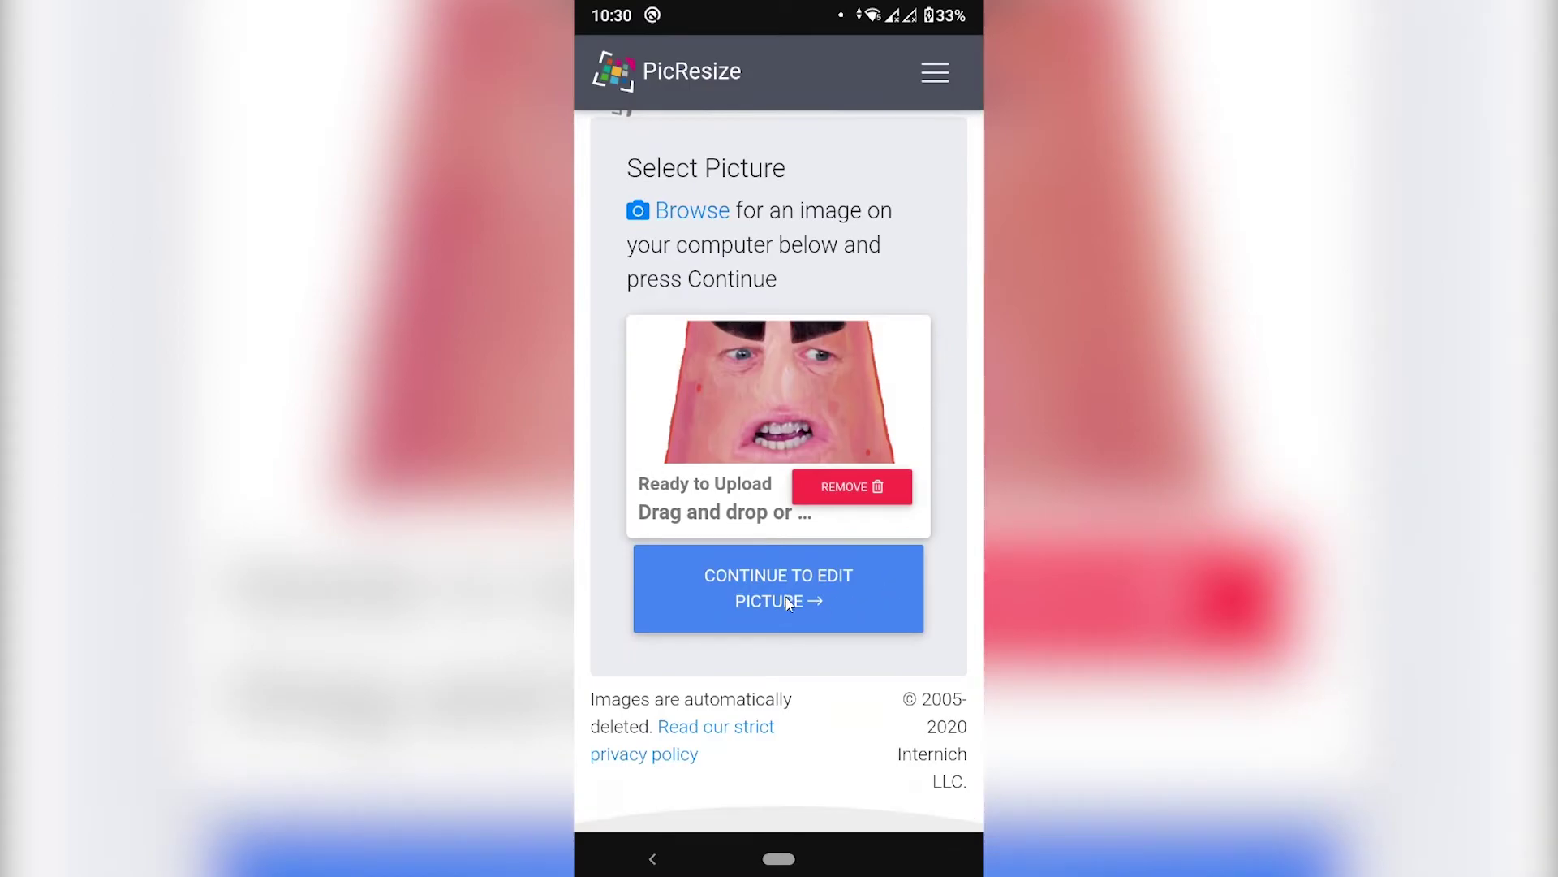
pyautogui.click(791, 596)
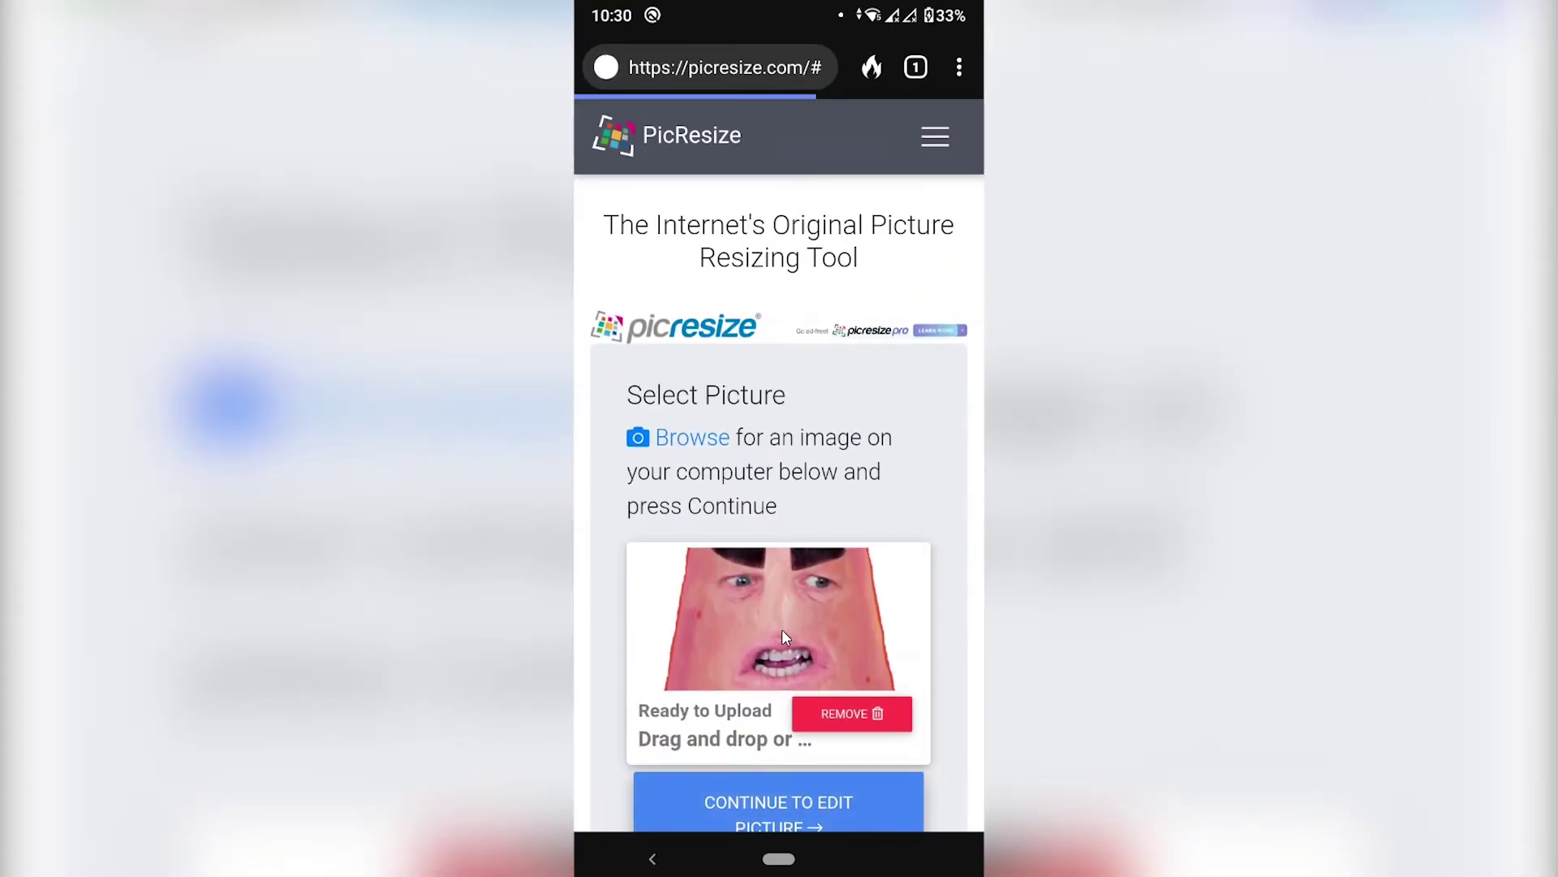
# Step: Keep the resize amount at '50% smaller'
pyautogui.moveTo(915, 619); pyautogui.dragTo(925, 400)
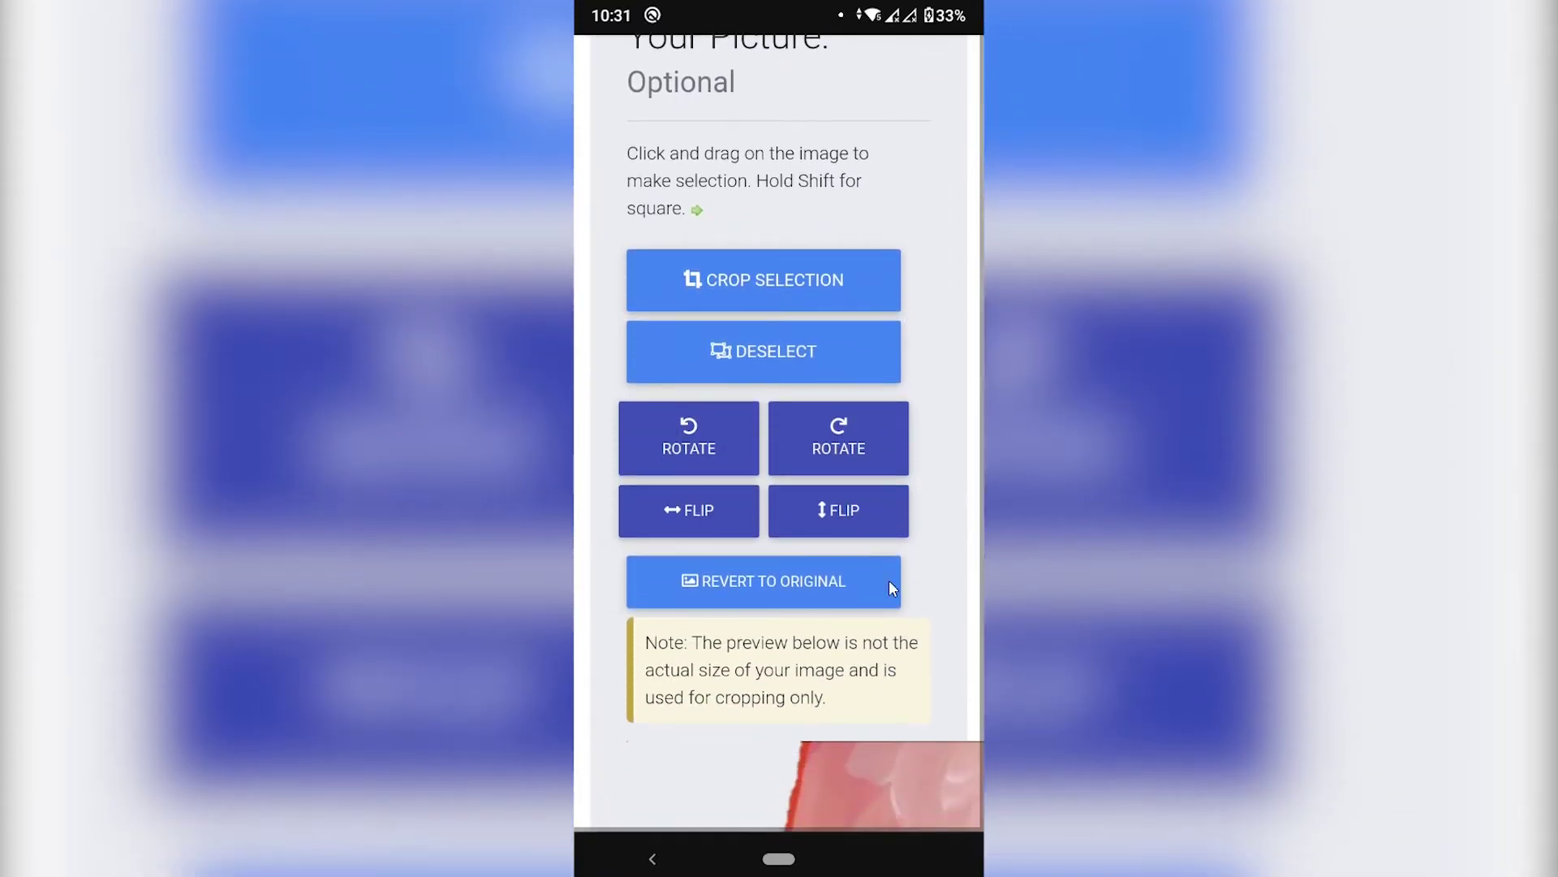
pyautogui.moveTo(893, 584); pyautogui.dragTo(845, 367)
pyautogui.moveTo(828, 640); pyautogui.dragTo(835, 290)
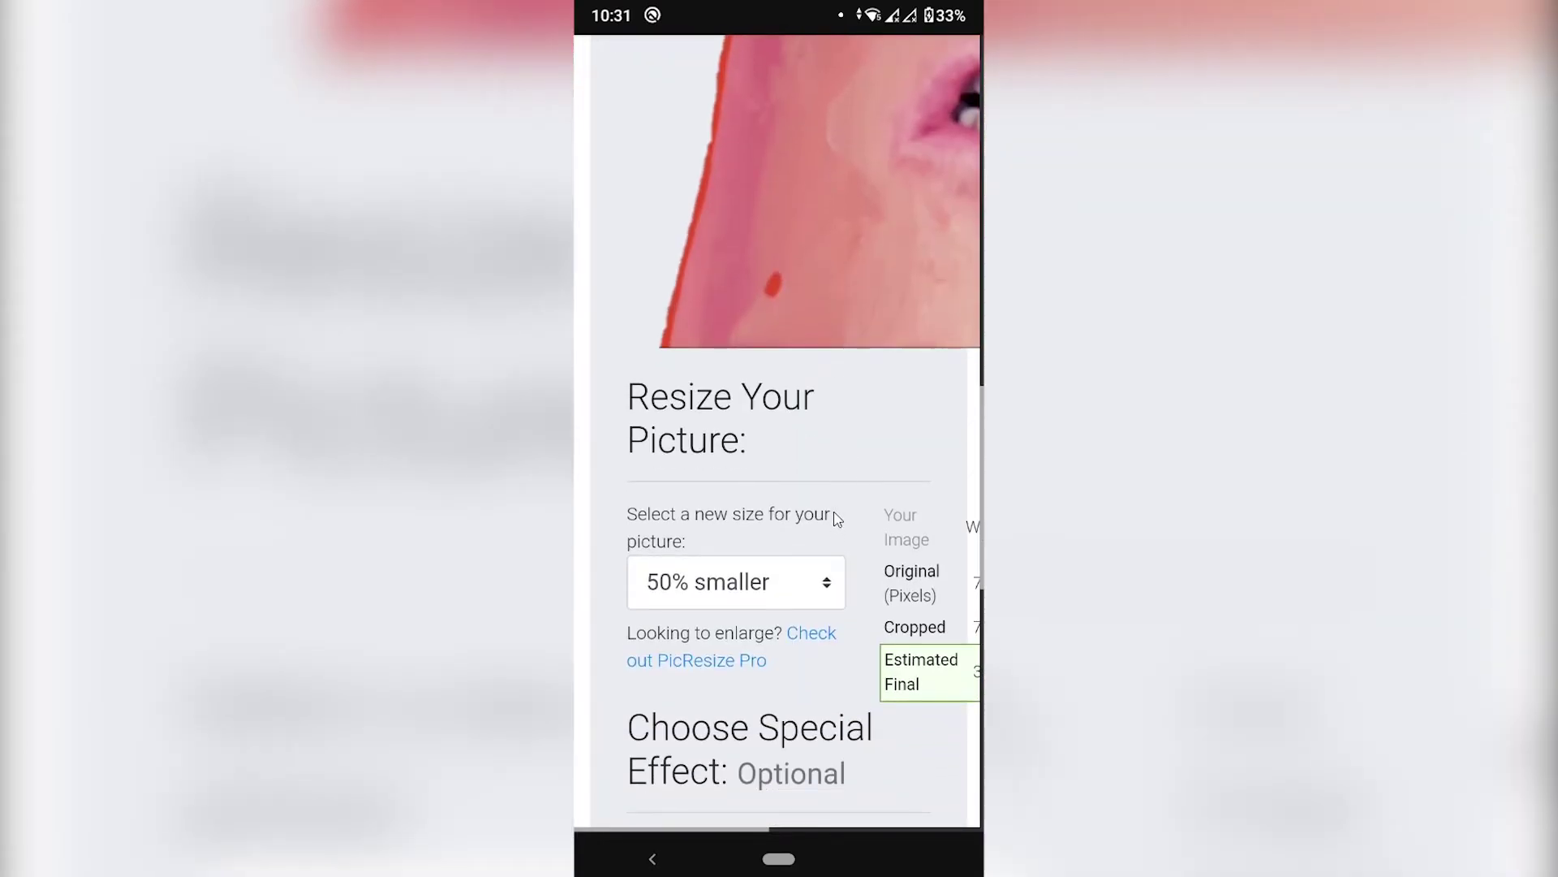
pyautogui.moveTo(837, 516); pyautogui.dragTo(824, 295)
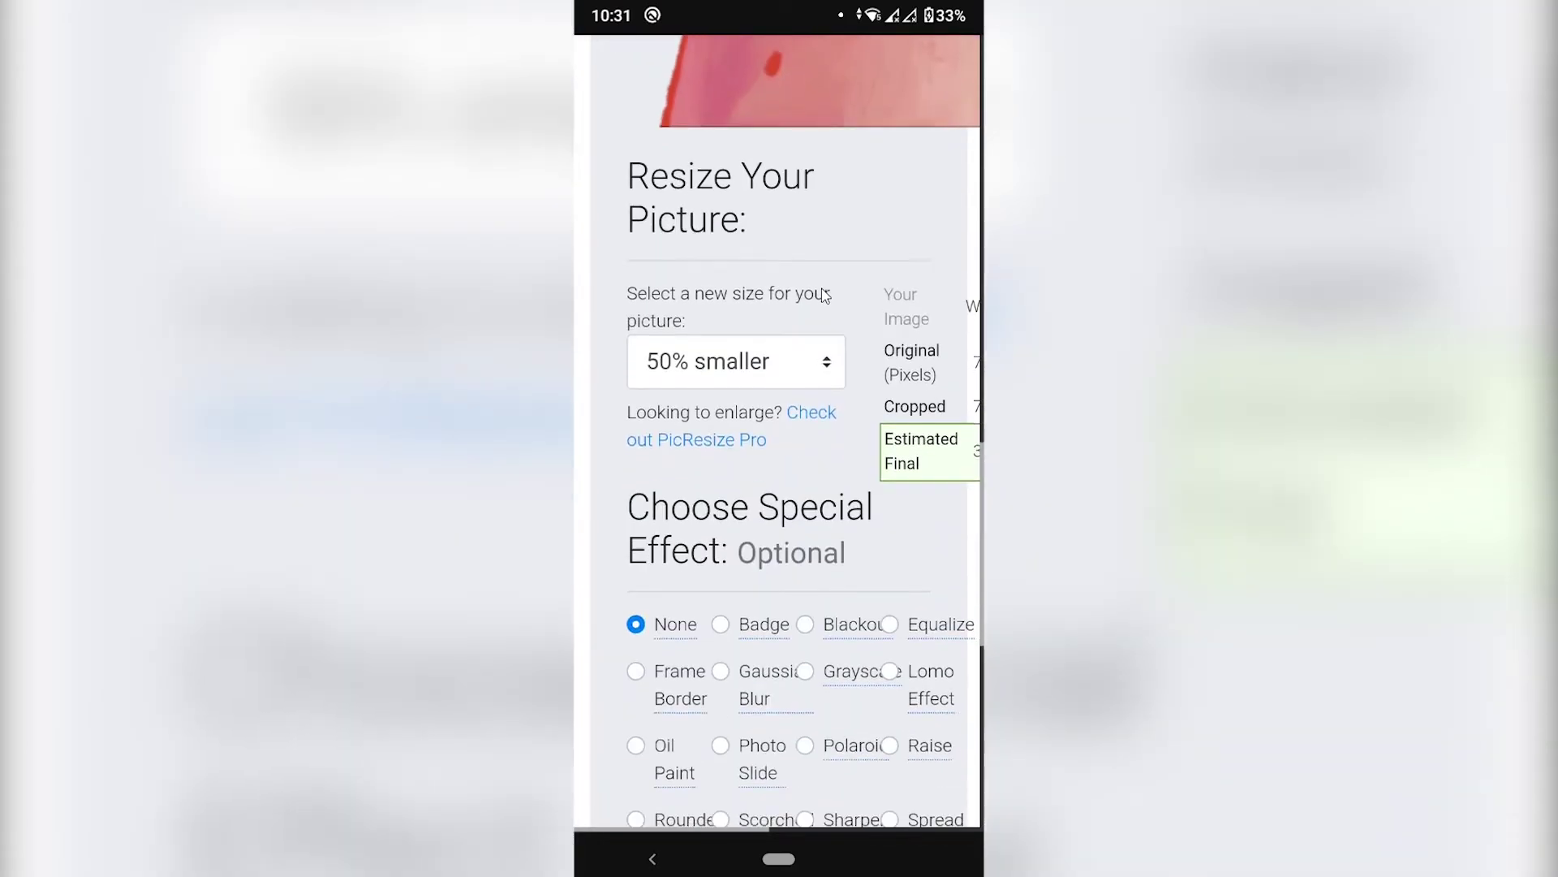
pyautogui.click(767, 363)
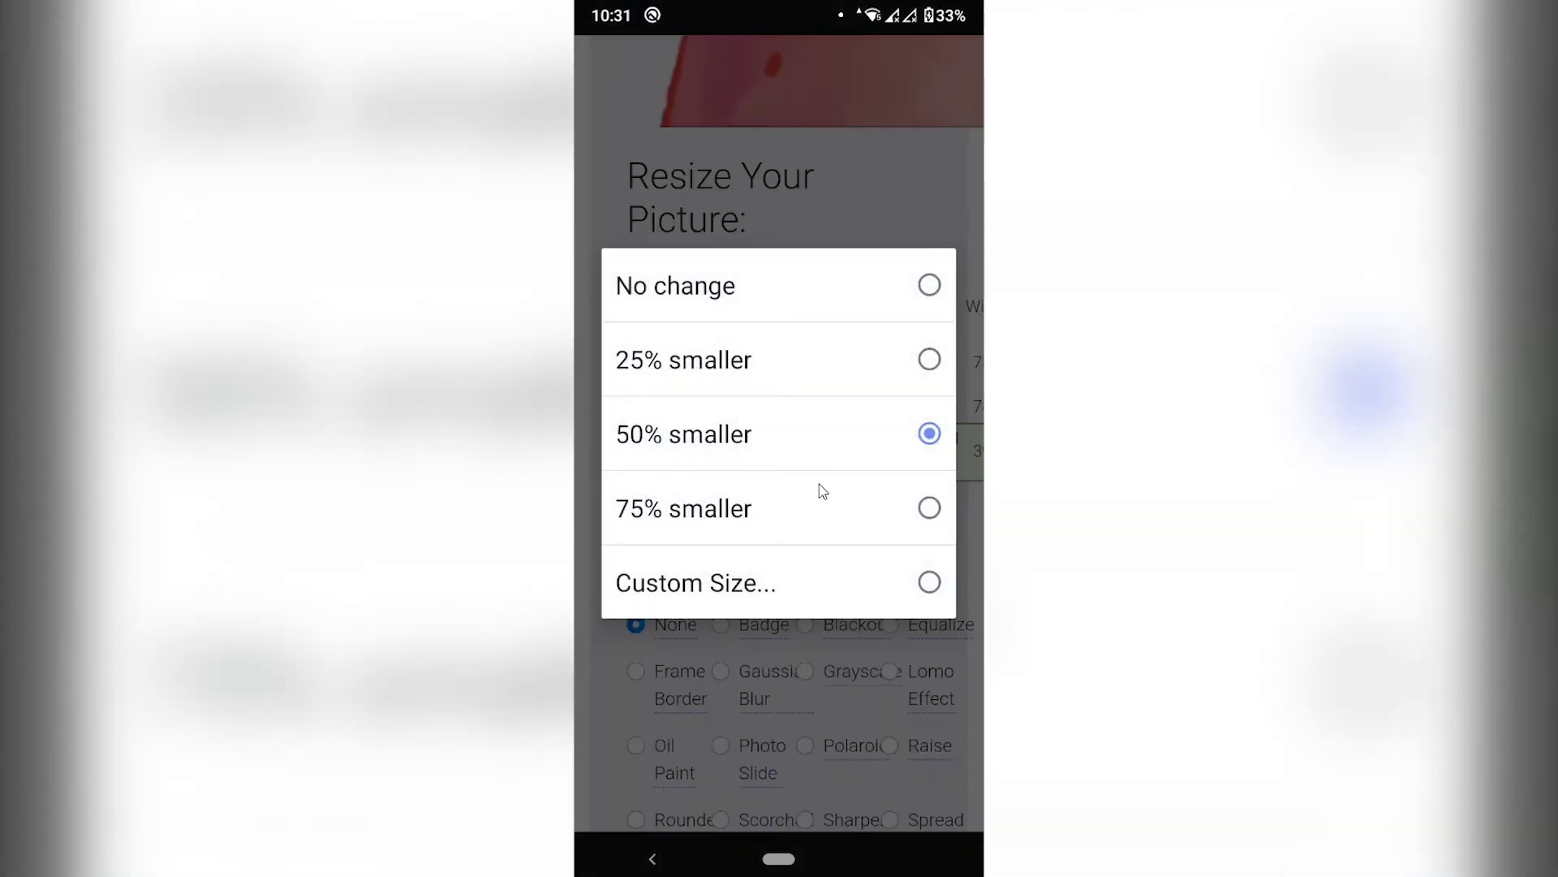
pyautogui.click(813, 447)
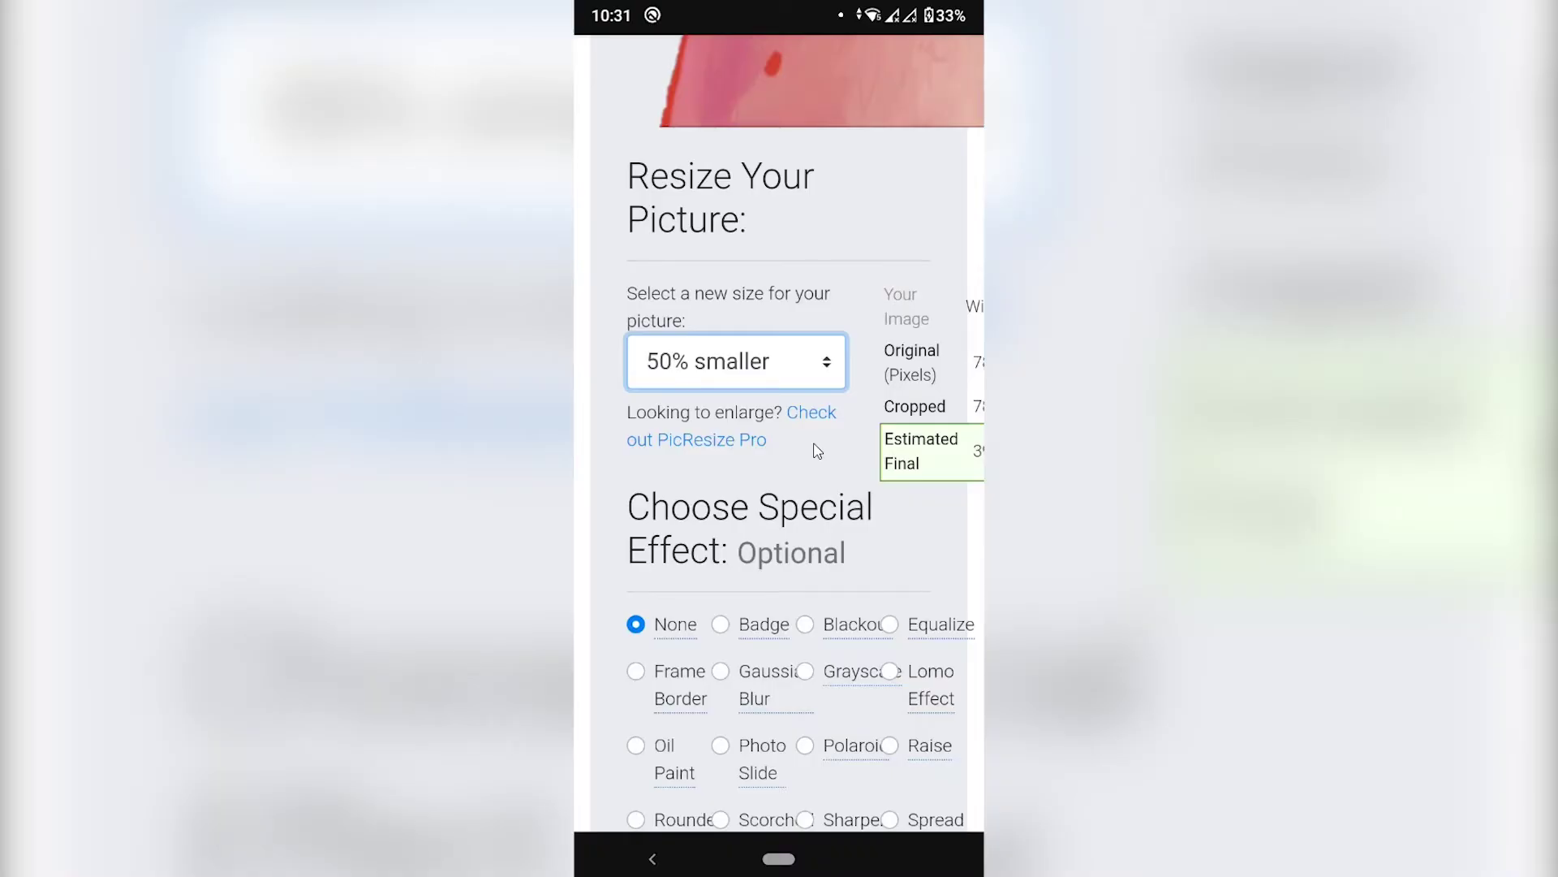
# Step: Keep PNG as the output format and resize, giving 391 × 360 at 152 KB
pyautogui.scroll(-5, 918, 580)
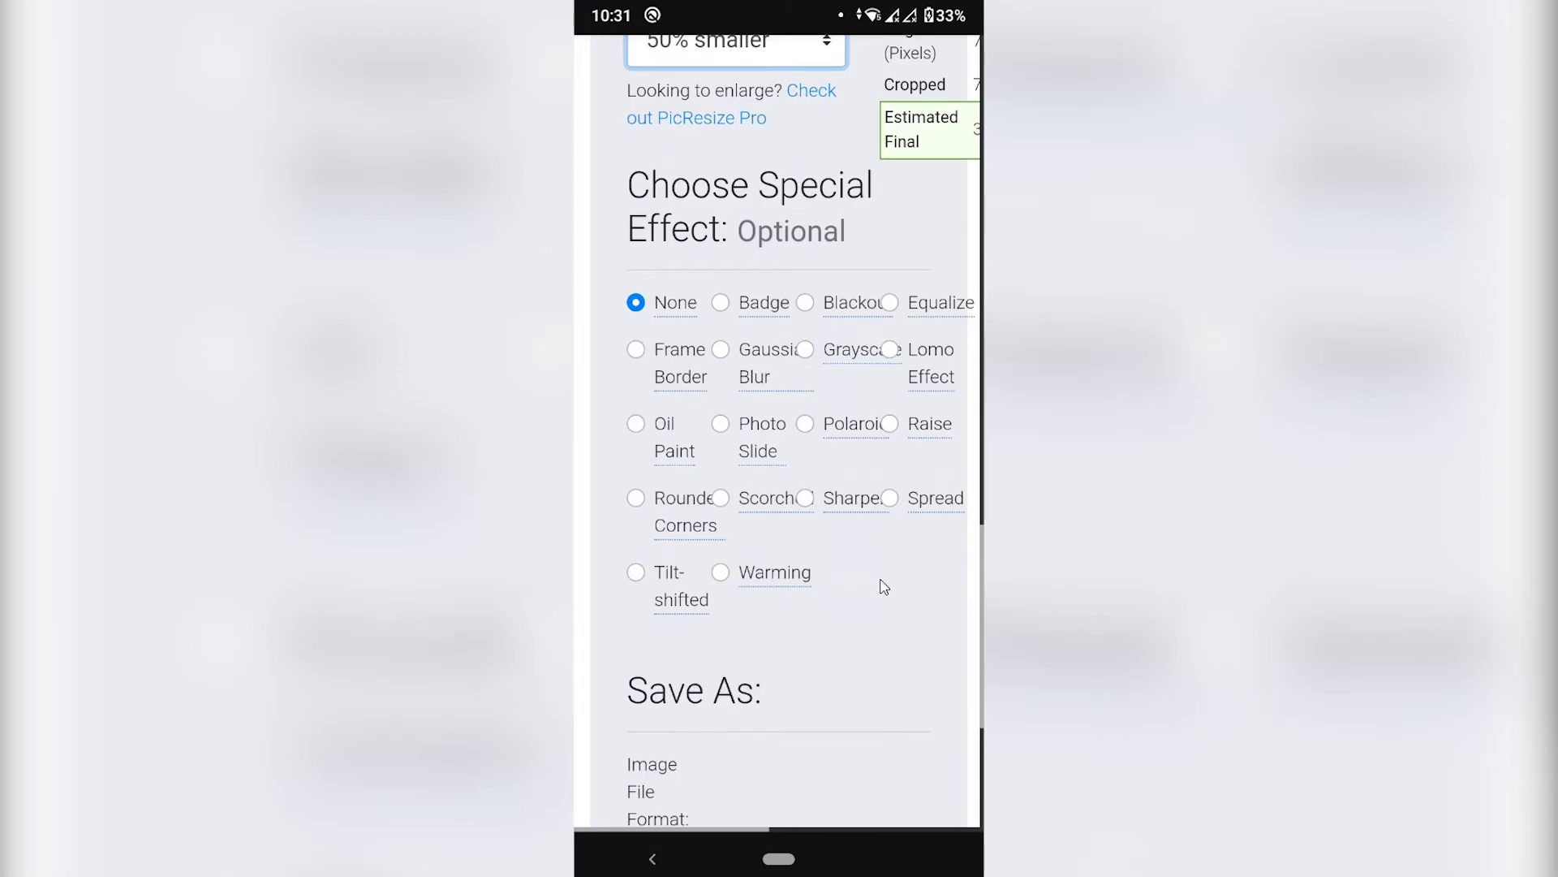
pyautogui.moveTo(880, 584); pyautogui.dragTo(689, 536)
pyautogui.hscroll(-3, 922, 515)
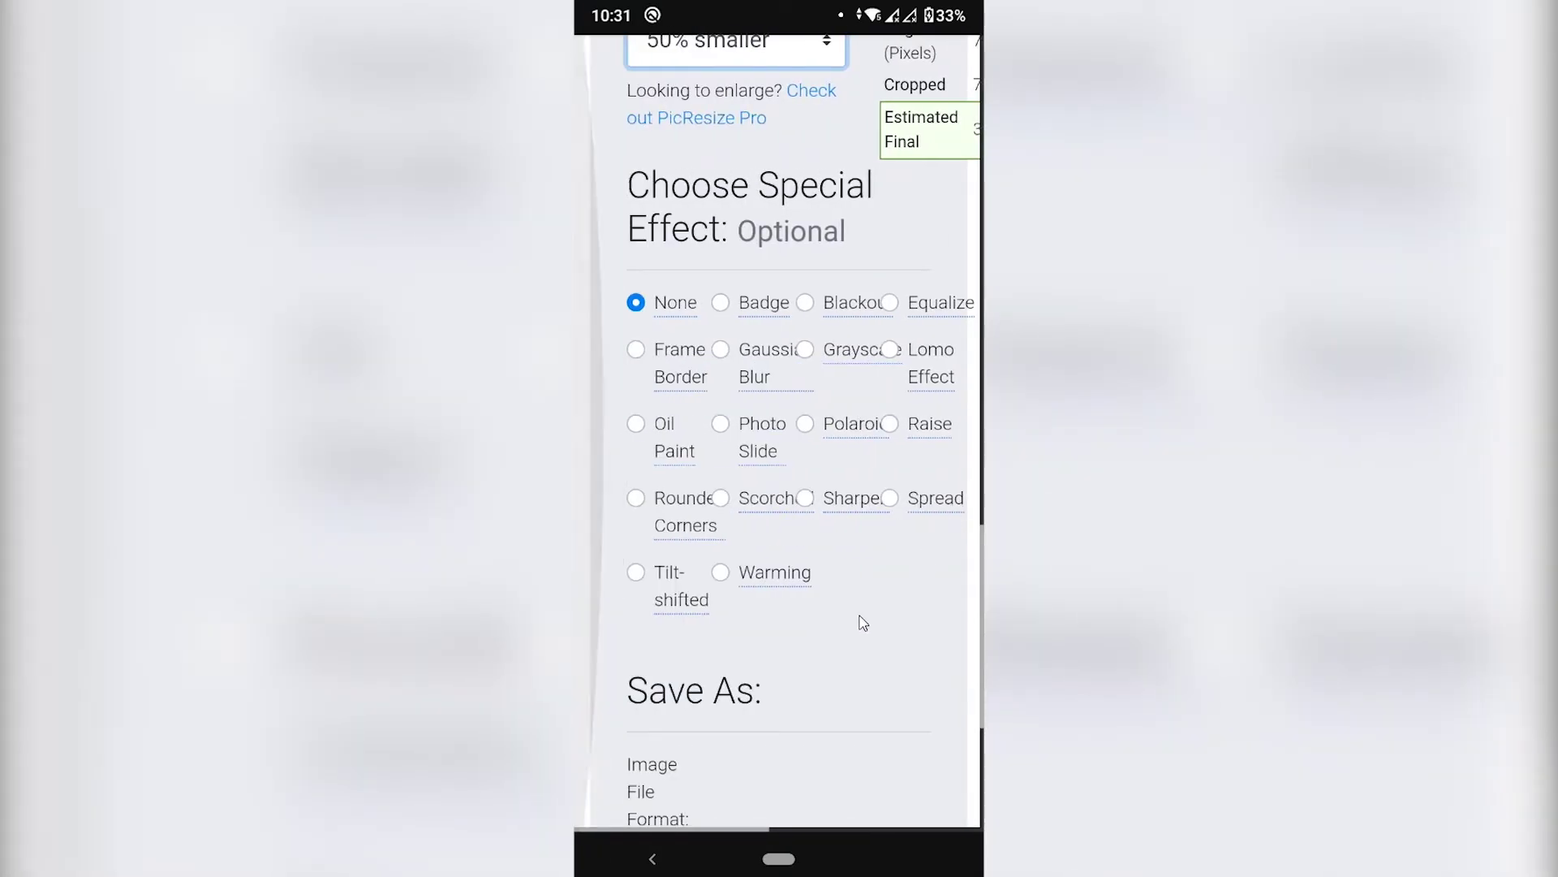
pyautogui.scroll(-5, 859, 619)
pyautogui.scroll(-2, 832, 528)
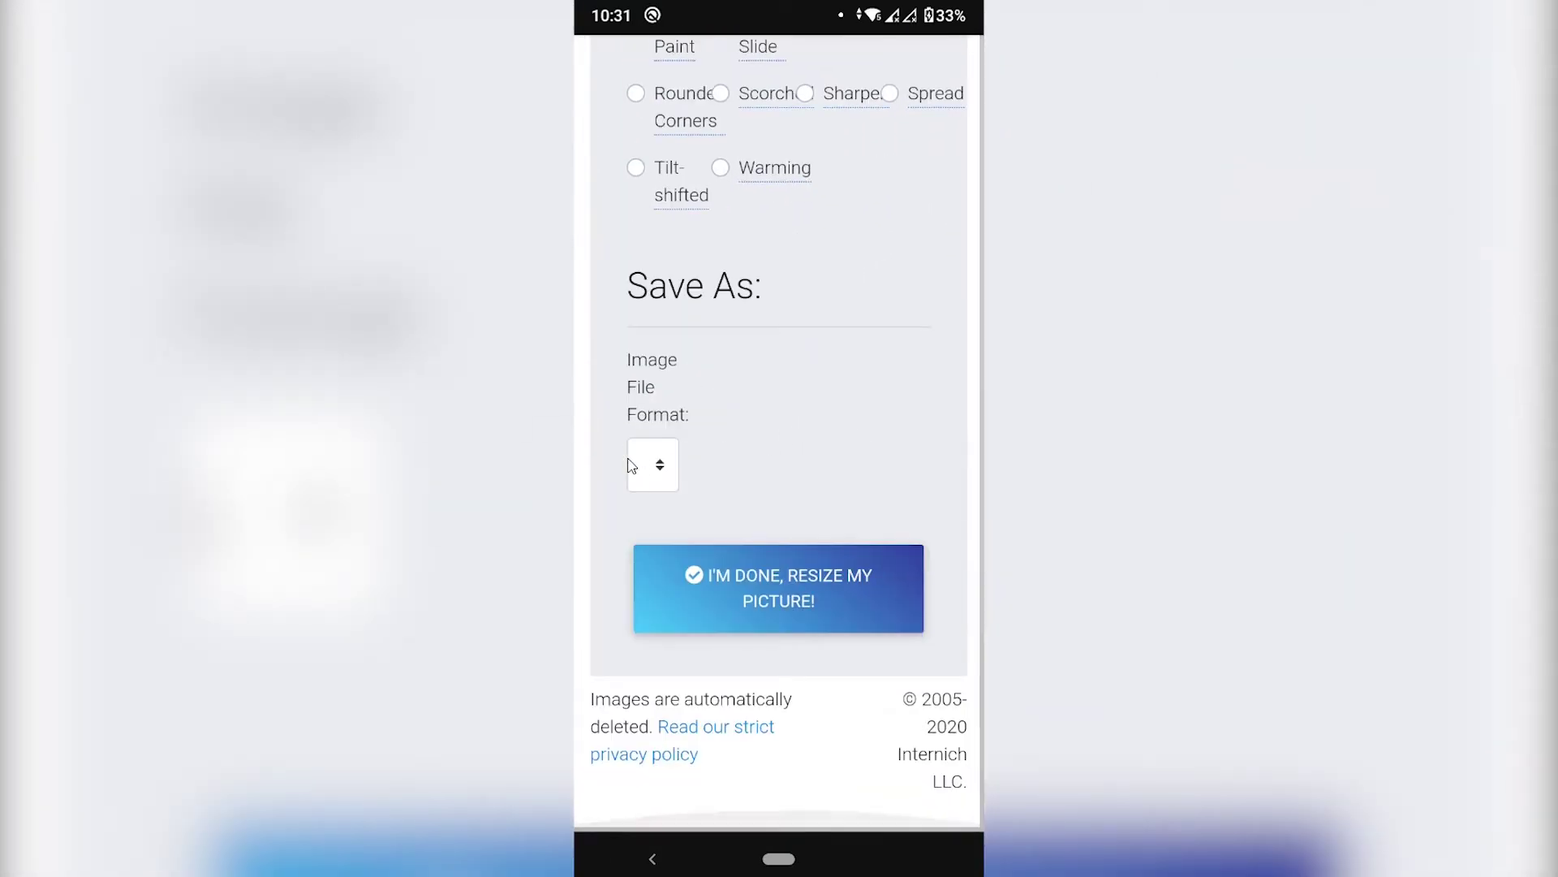
pyautogui.click(656, 469)
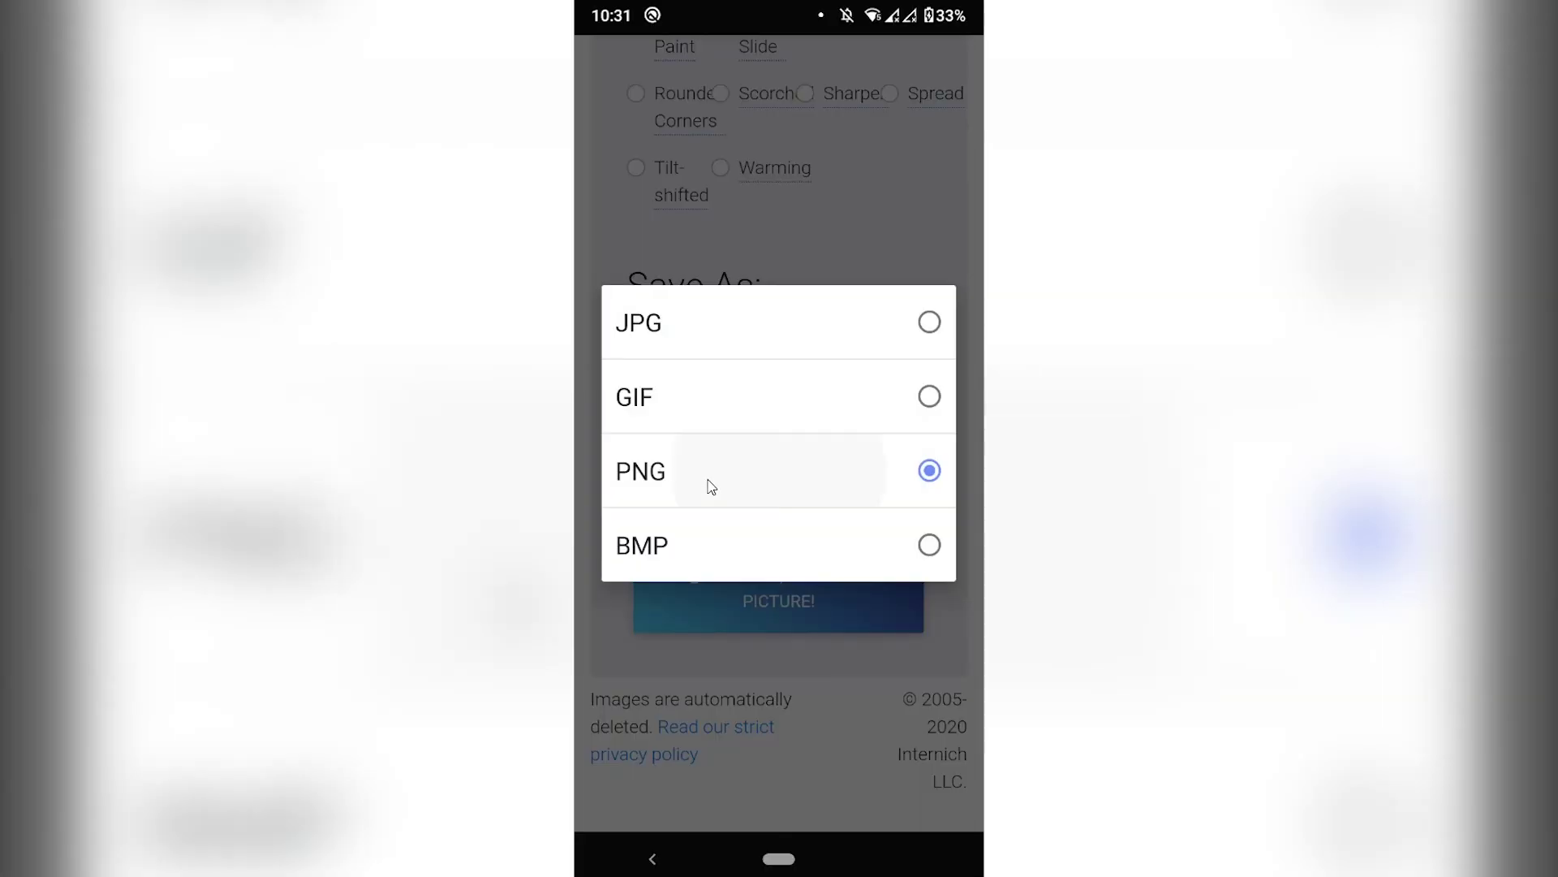
pyautogui.click(709, 483)
pyautogui.click(656, 464)
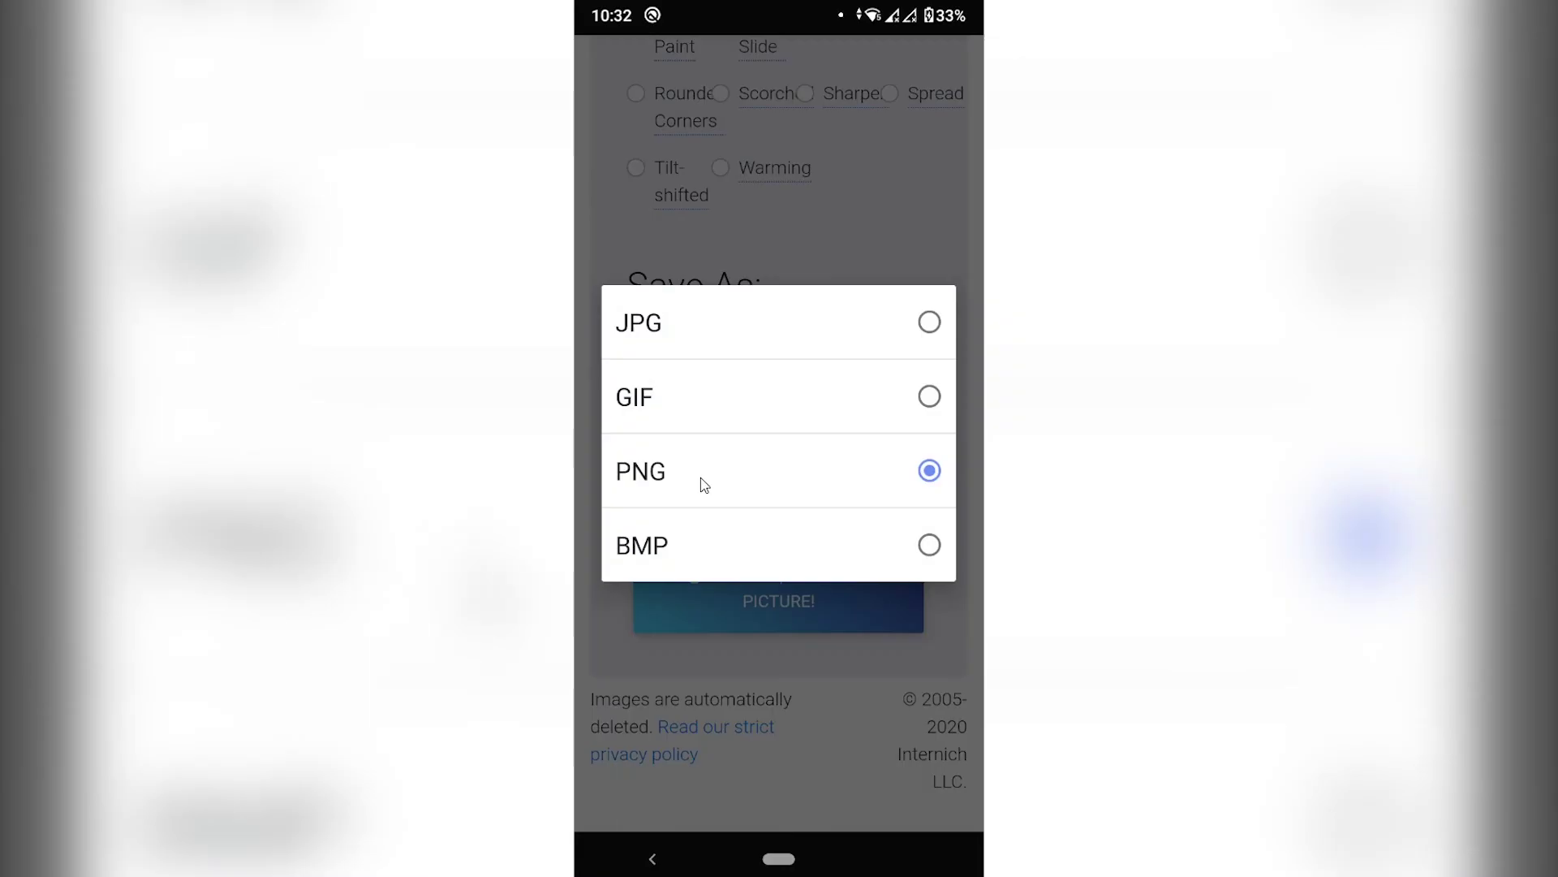
pyautogui.click(703, 485)
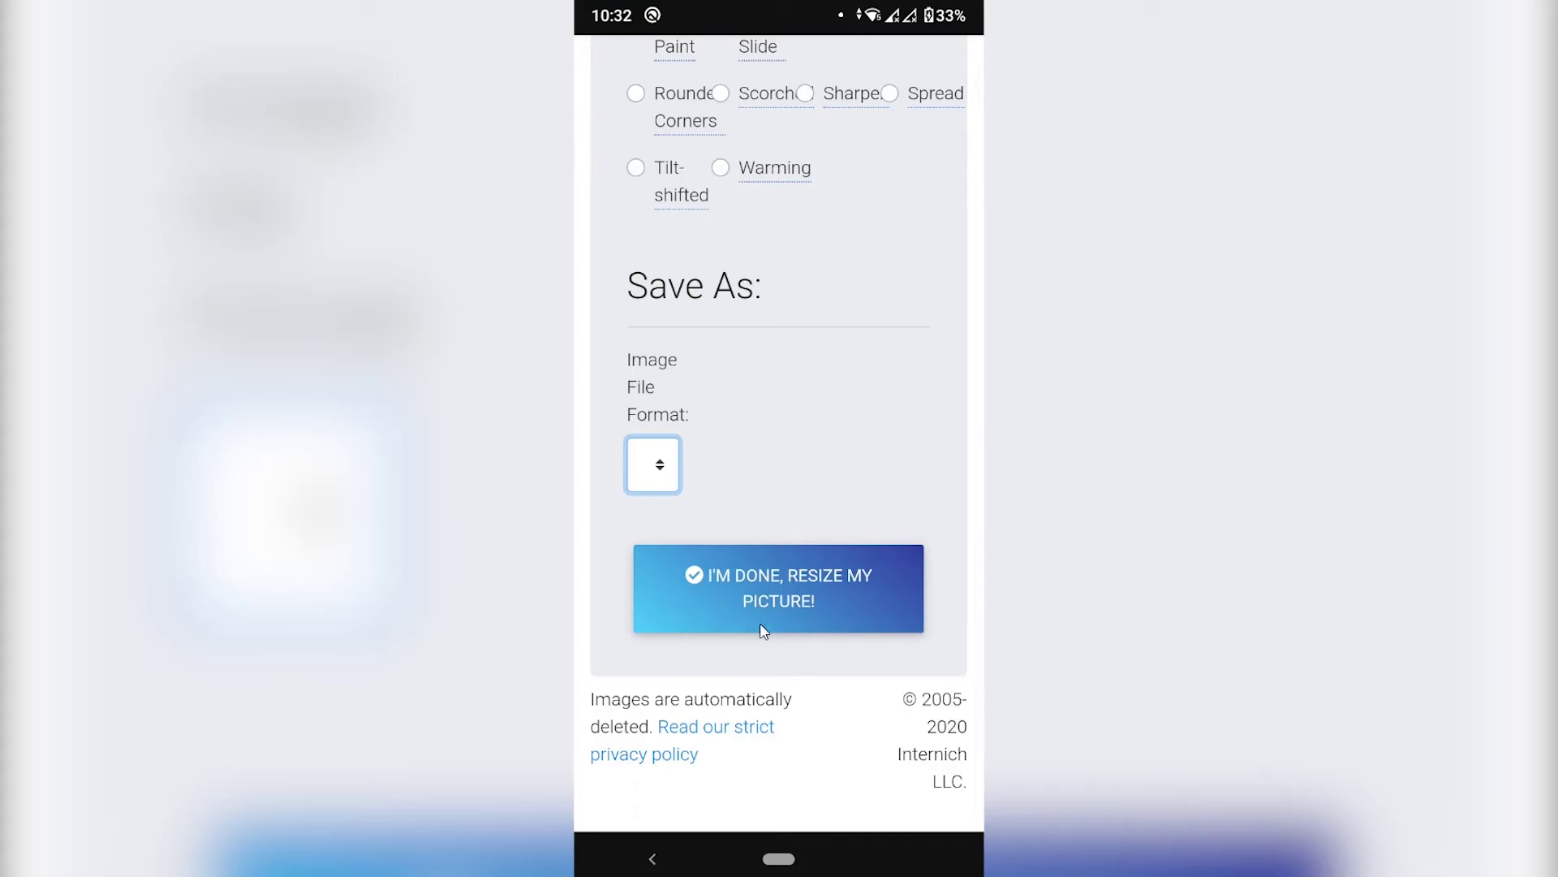
pyautogui.click(760, 596)
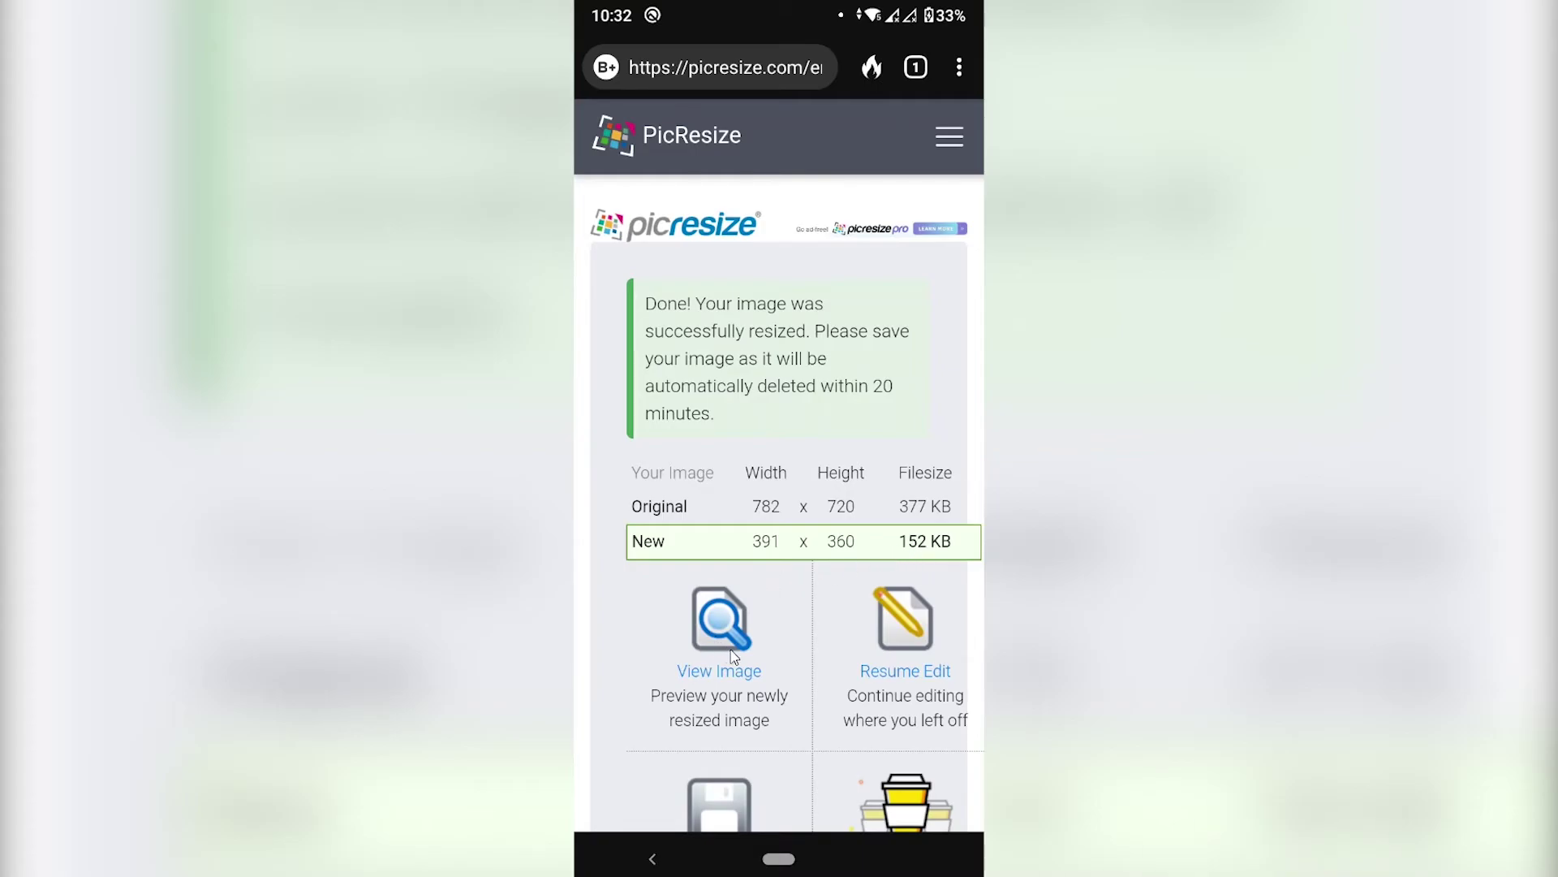
# Step: Open the resized Patrick image on its own preview page and download it
pyautogui.scroll(-4, 775, 503)
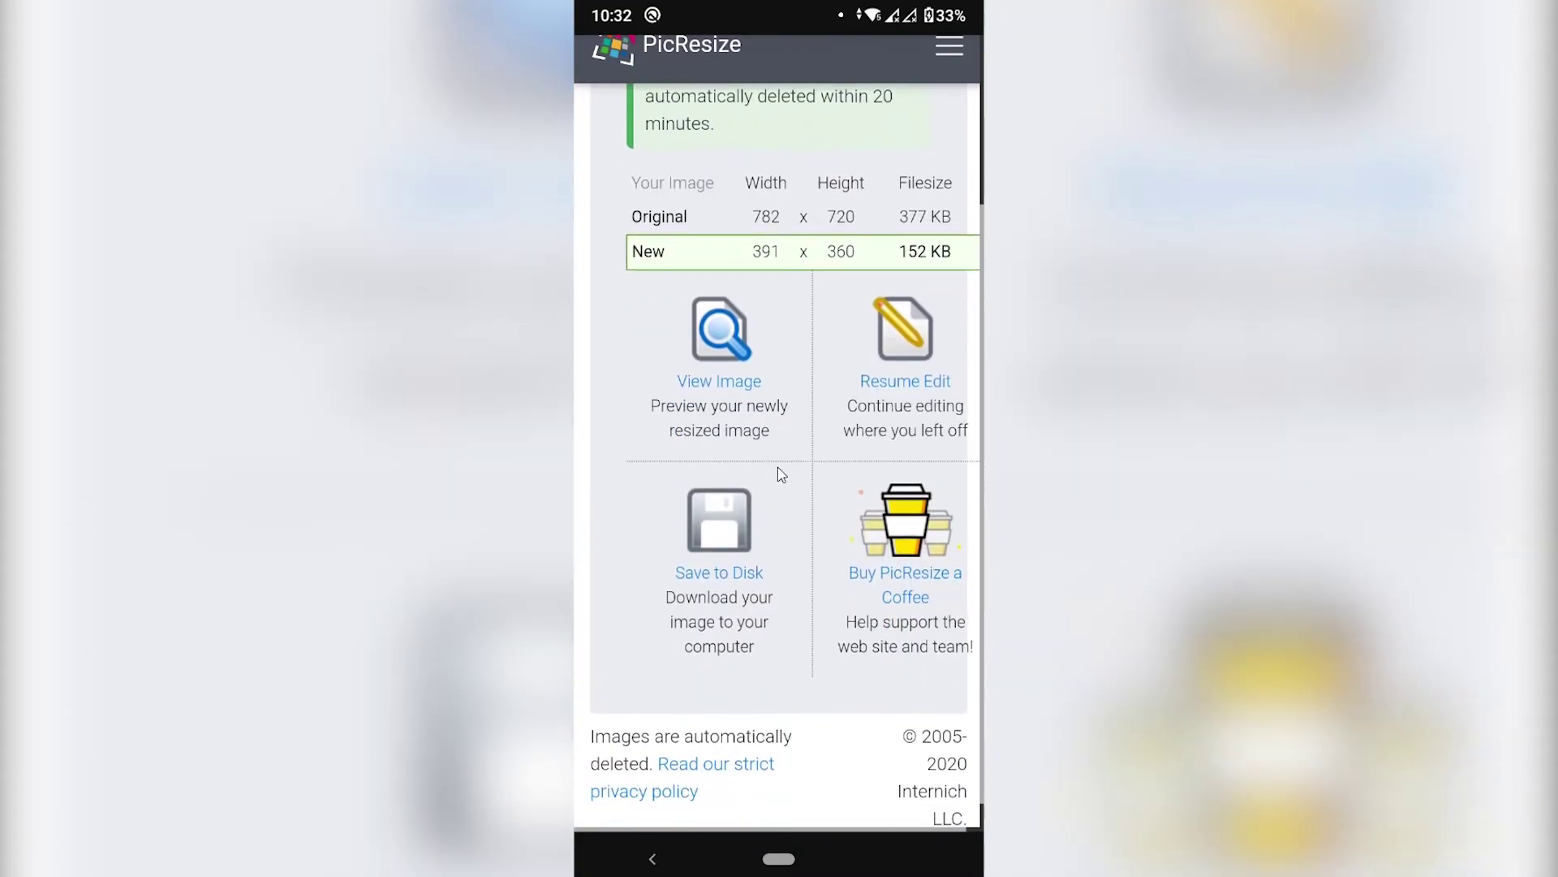
pyautogui.click(740, 578)
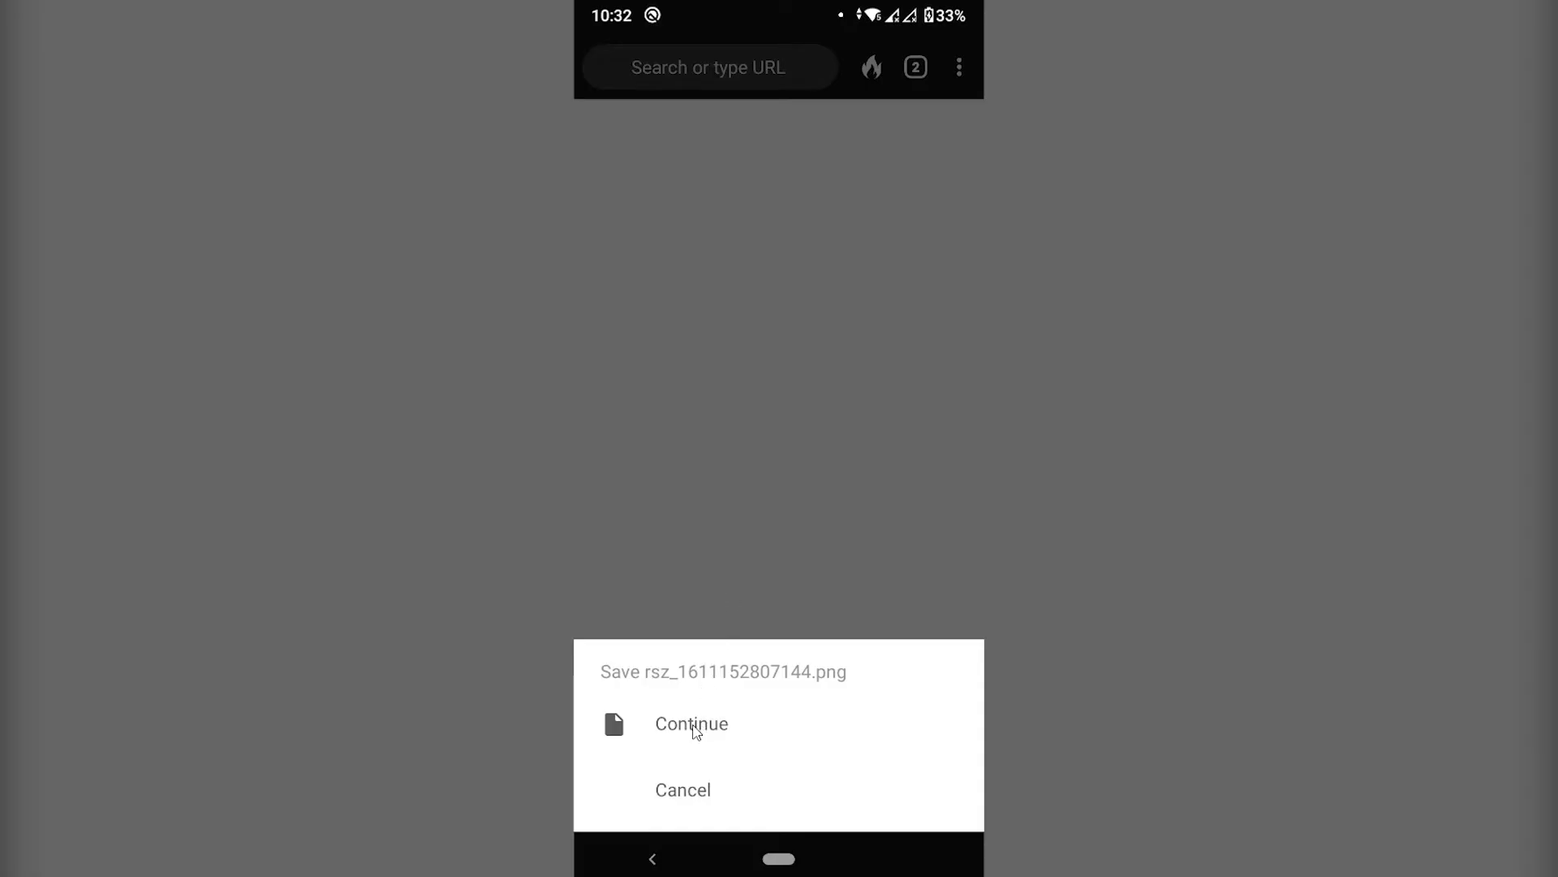
pyautogui.click(692, 724)
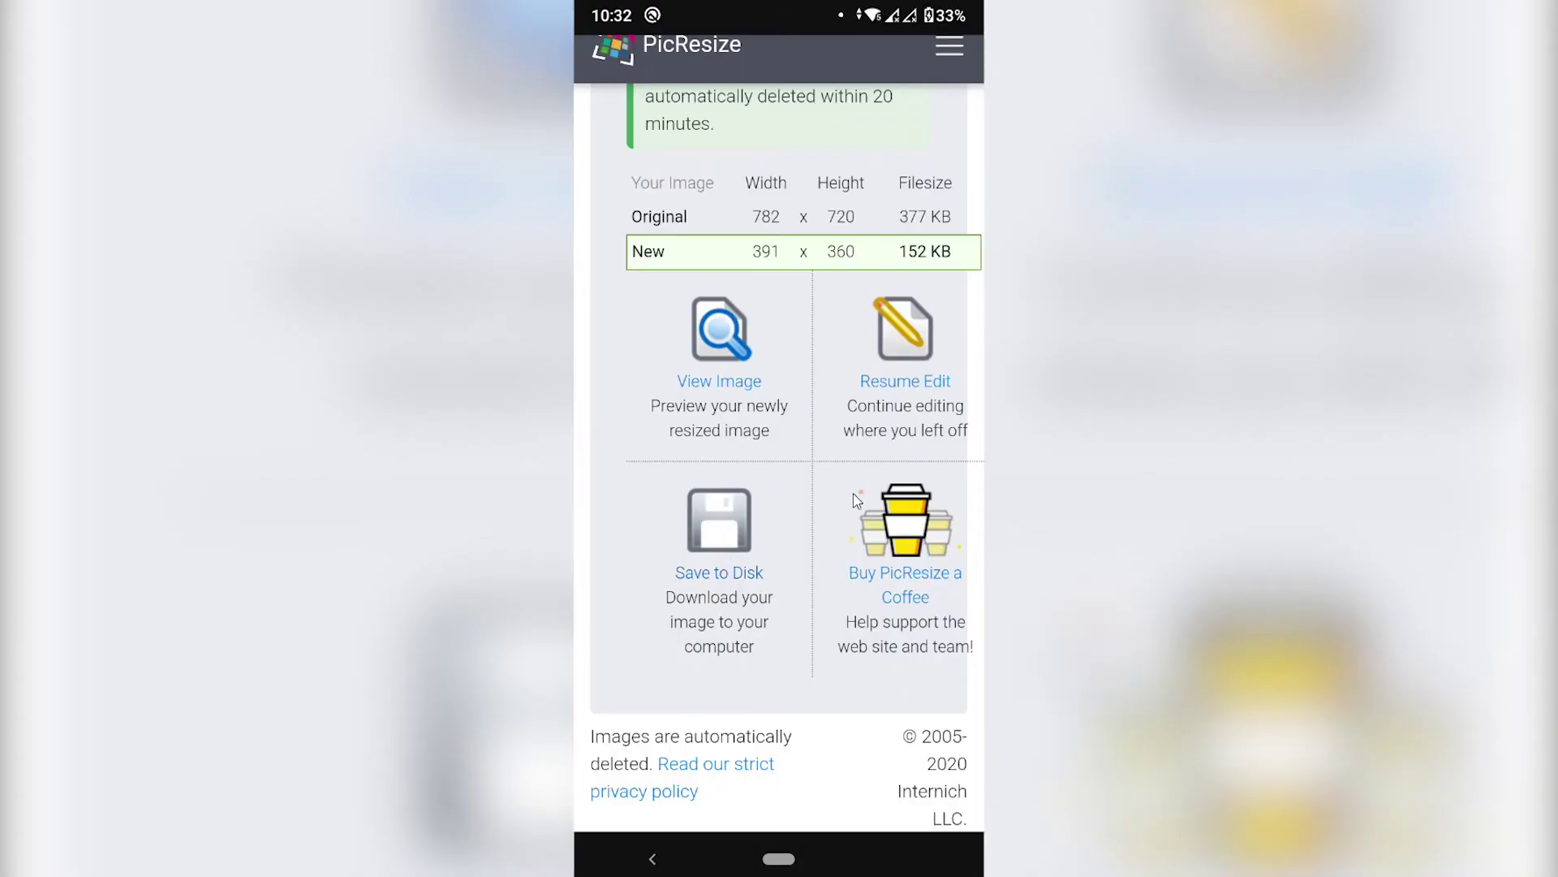
pyautogui.click(735, 386)
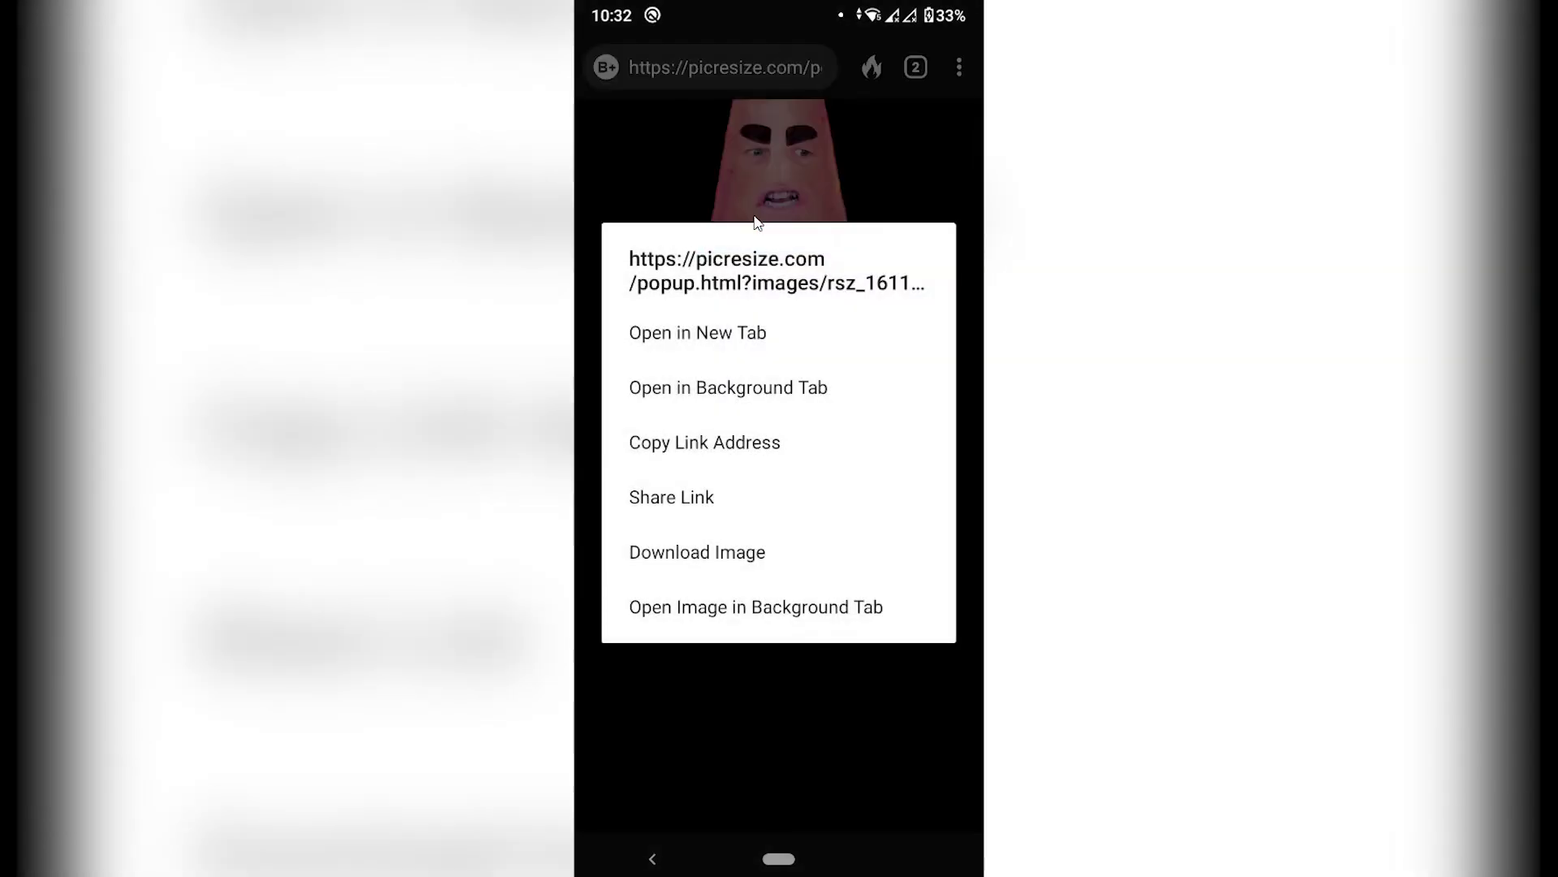
pyautogui.click(703, 554)
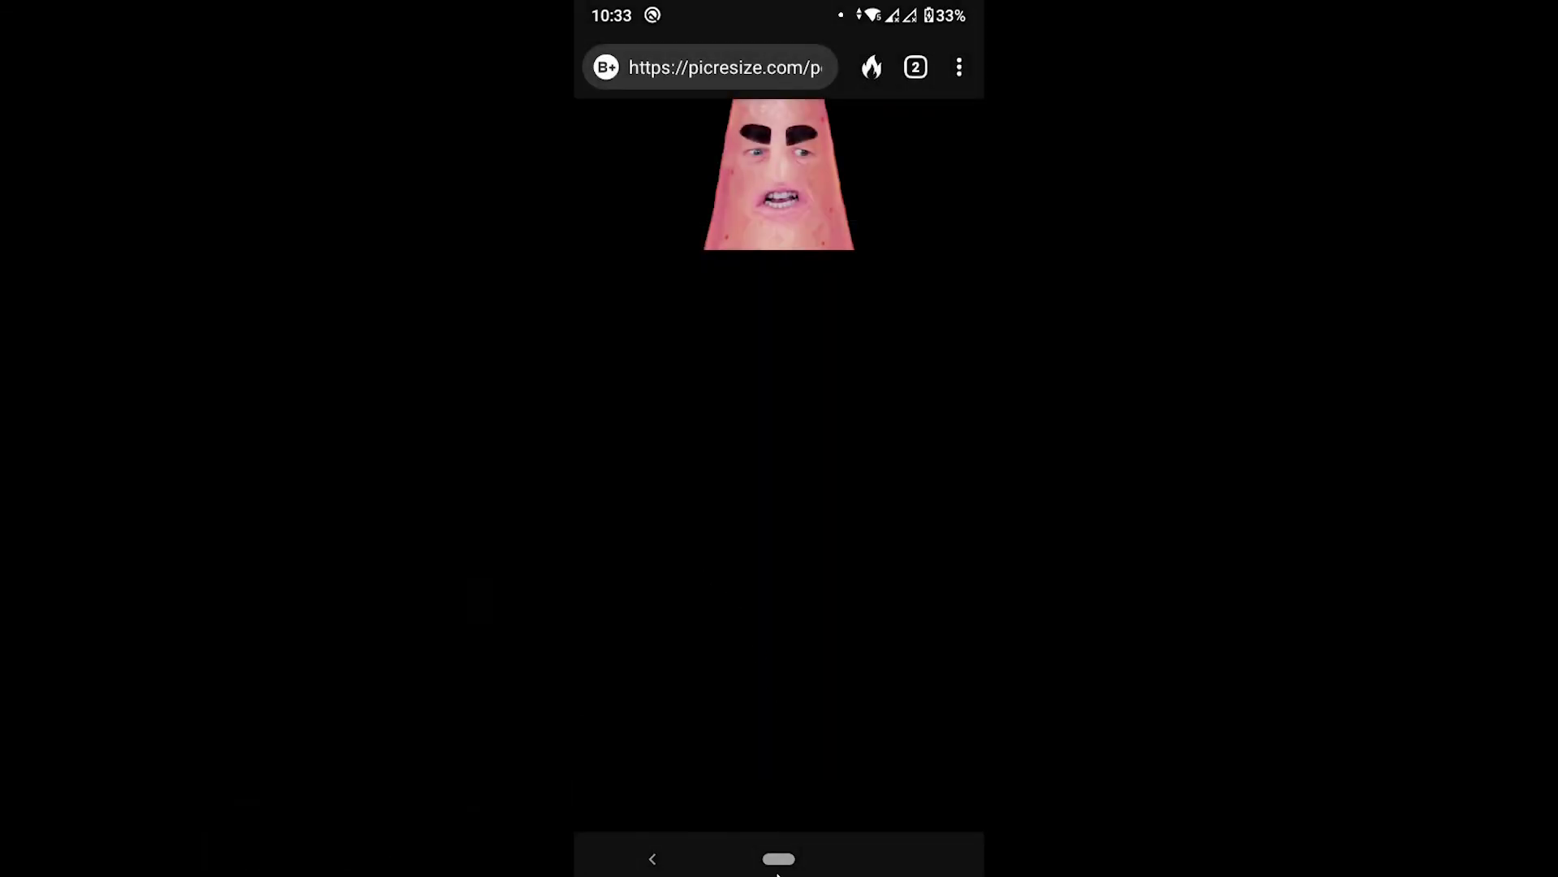
# Step: In Google Photos, open rsz_1611152807144.png from Pictures and check its info (156 kB)
pyautogui.middleClick(735, 605)
pyautogui.click(675, 316)
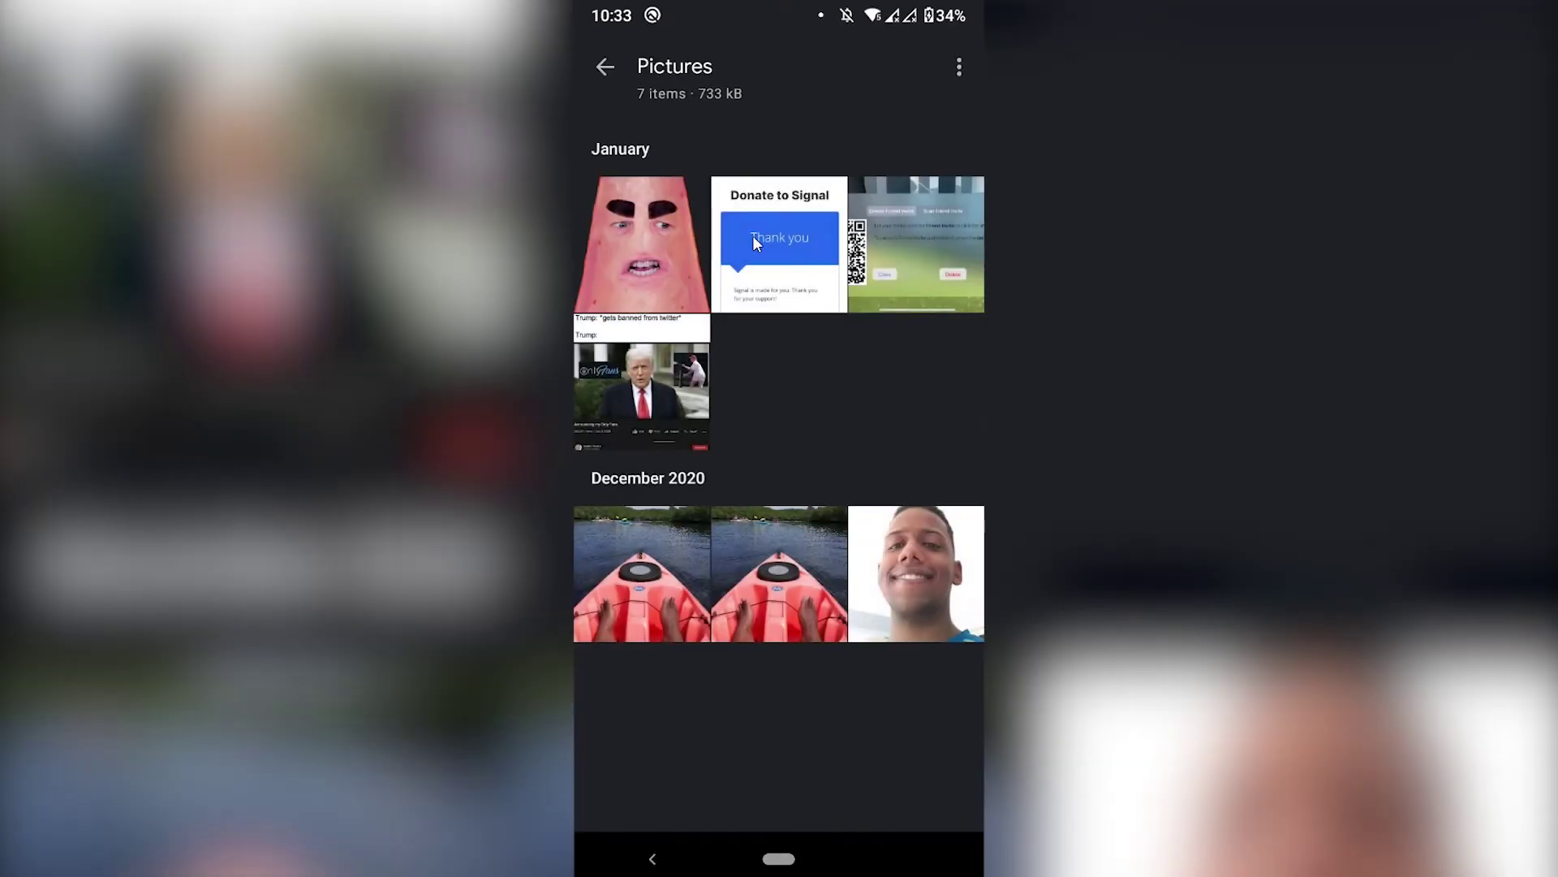
pyautogui.click(646, 217)
pyautogui.click(960, 67)
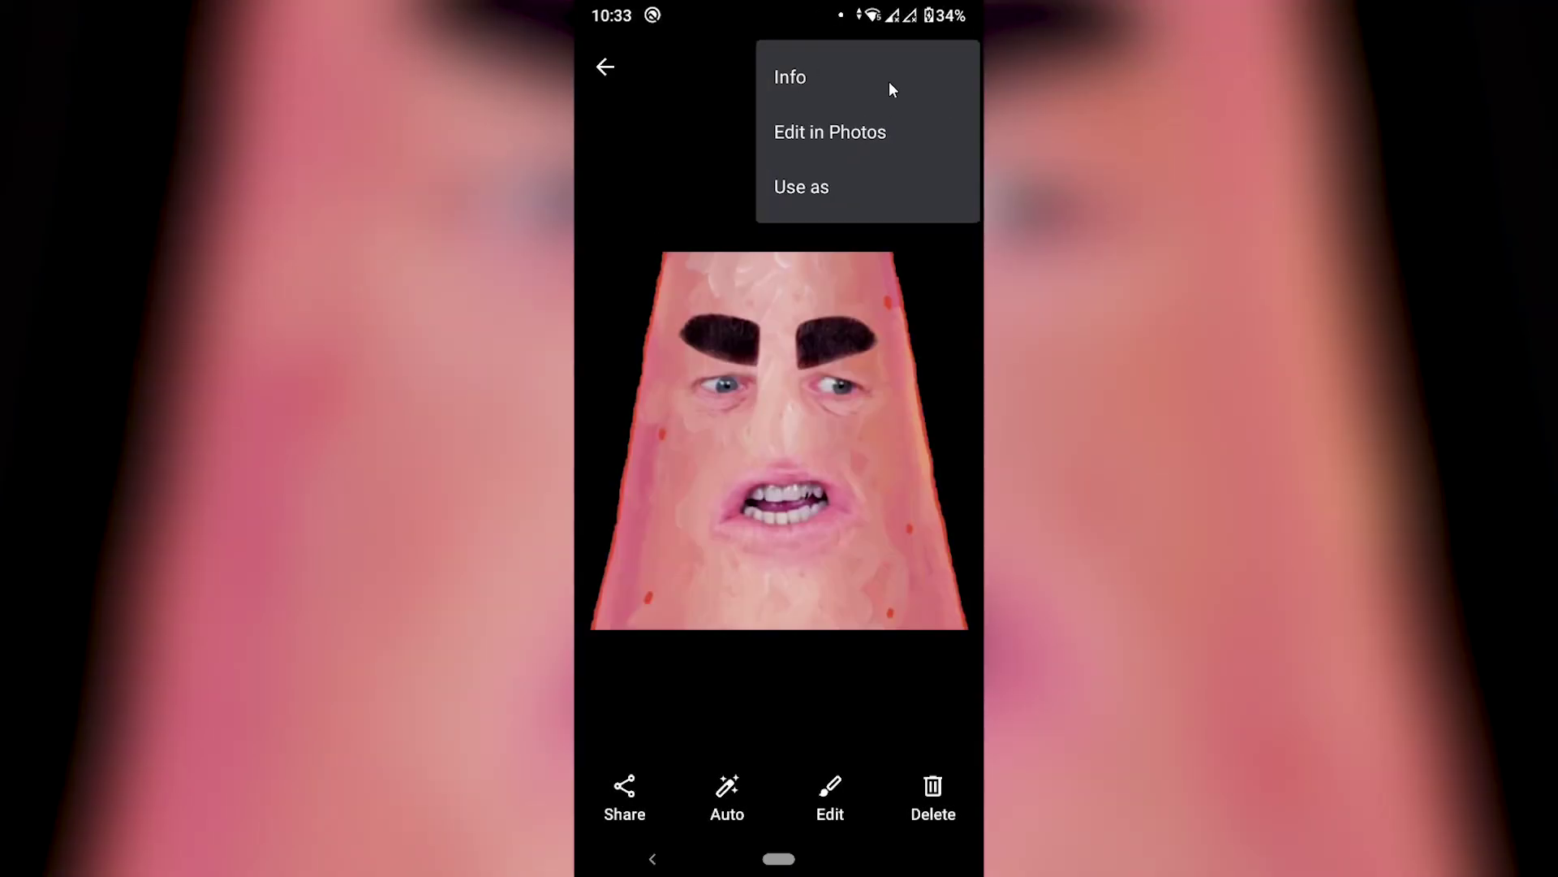
pyautogui.click(889, 83)
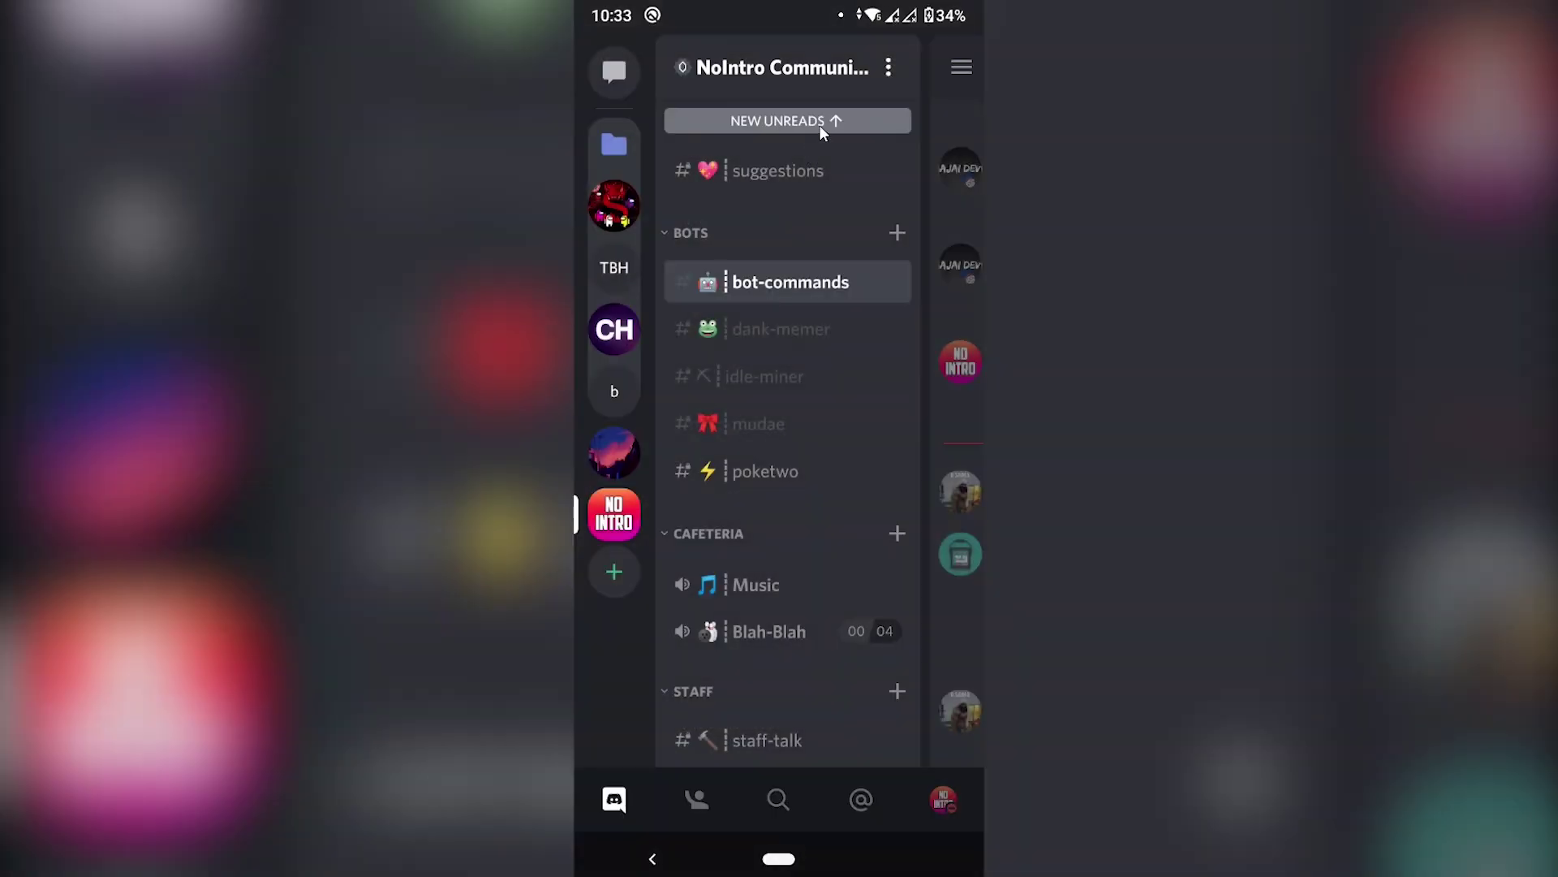
# Step: Upload rsz_1611152807144.png through Server Settings > Emoji, creating emoji_106
pyautogui.click(887, 65)
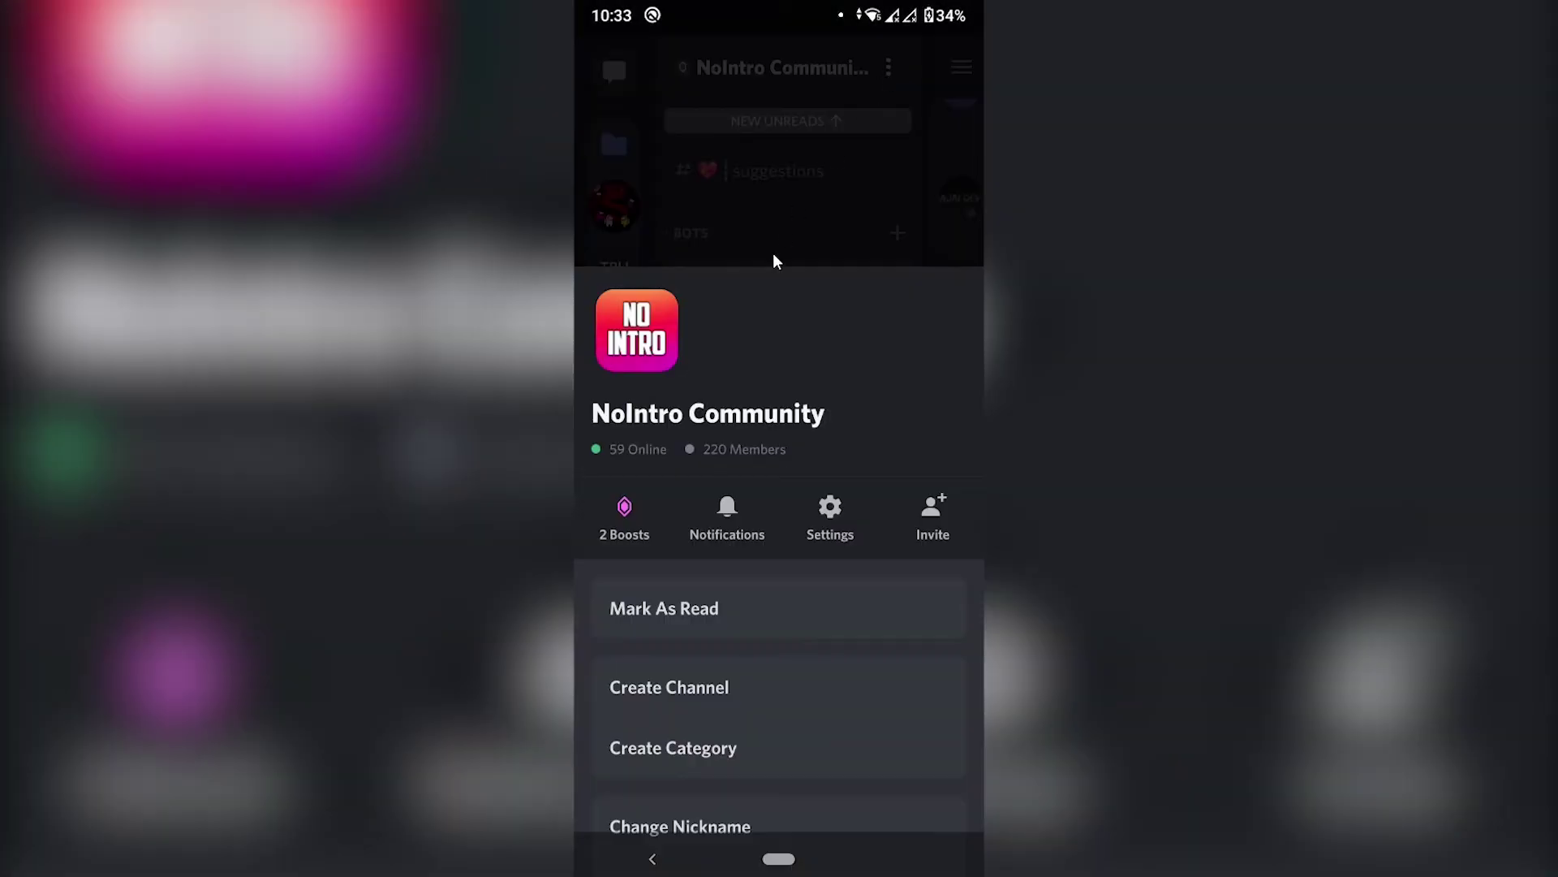
pyautogui.click(844, 521)
pyautogui.moveTo(729, 651); pyautogui.dragTo(741, 455)
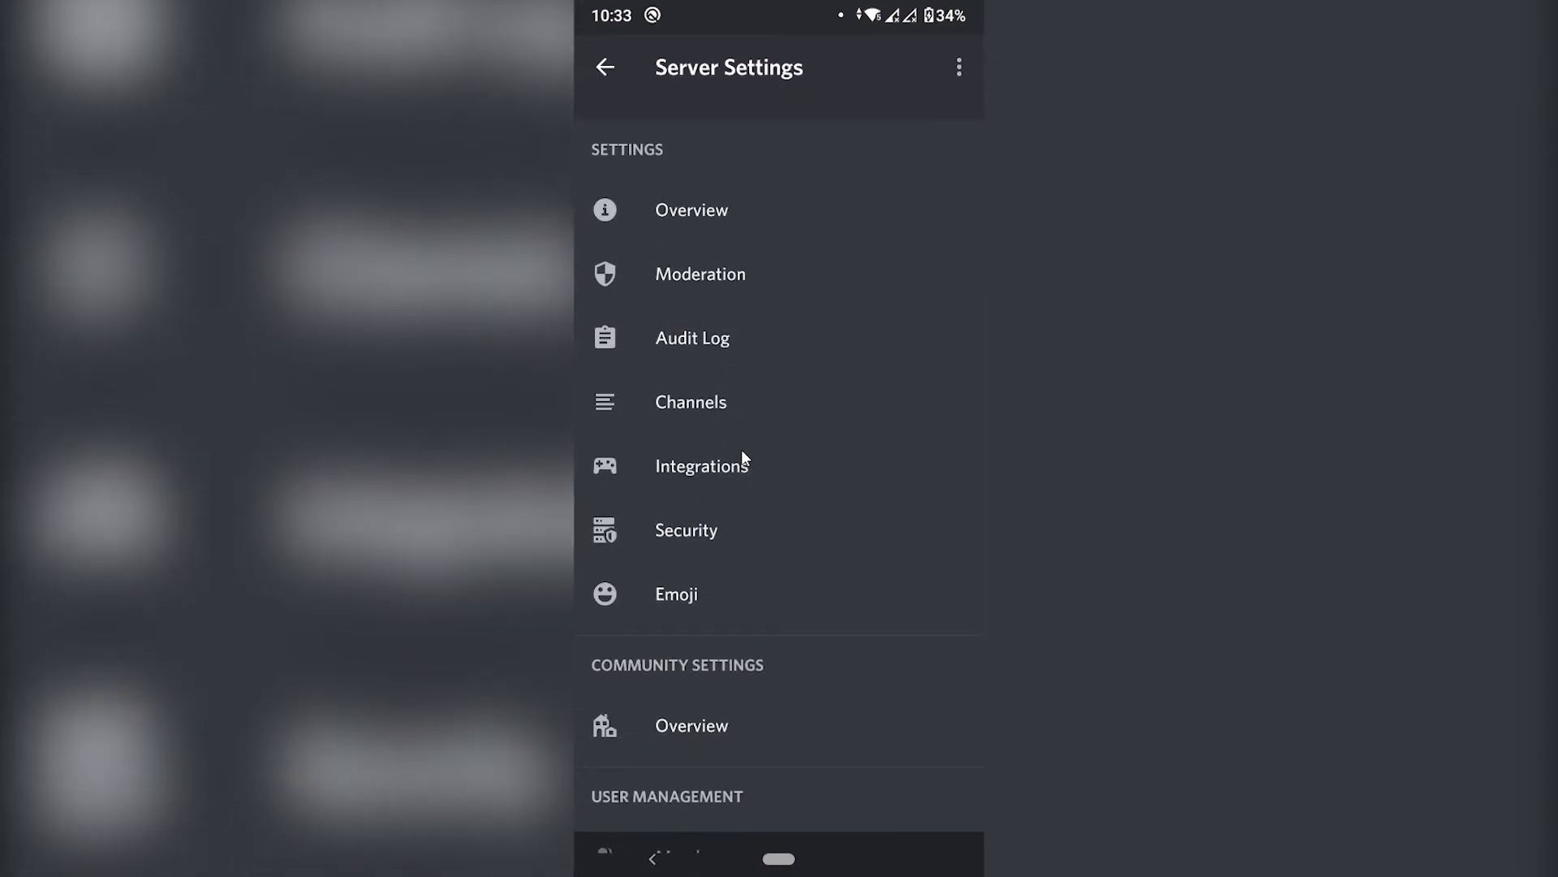
pyautogui.click(703, 589)
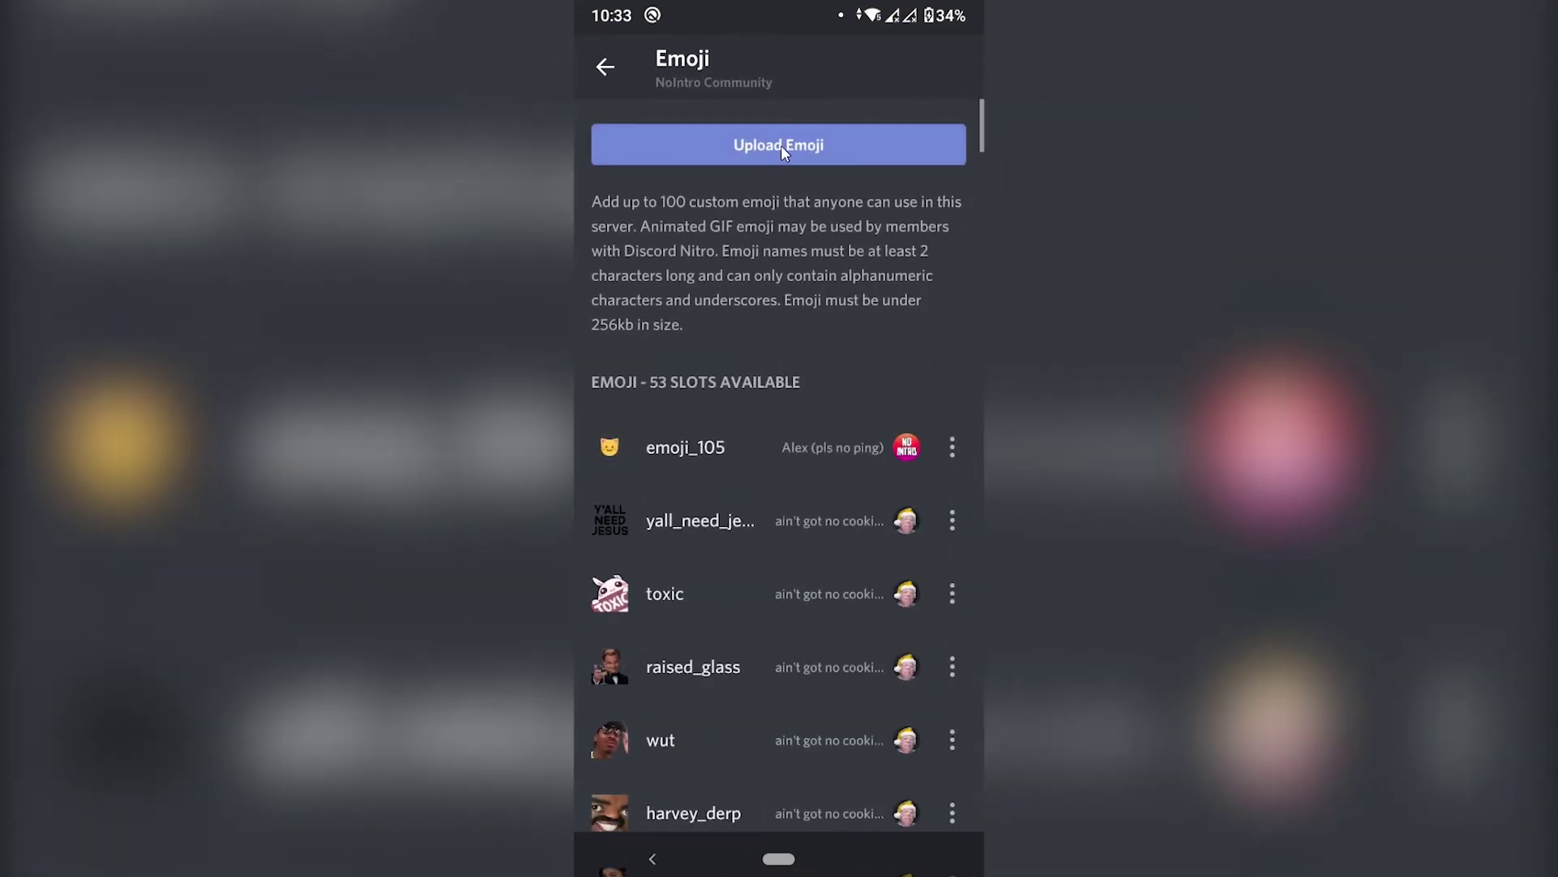
pyautogui.click(781, 144)
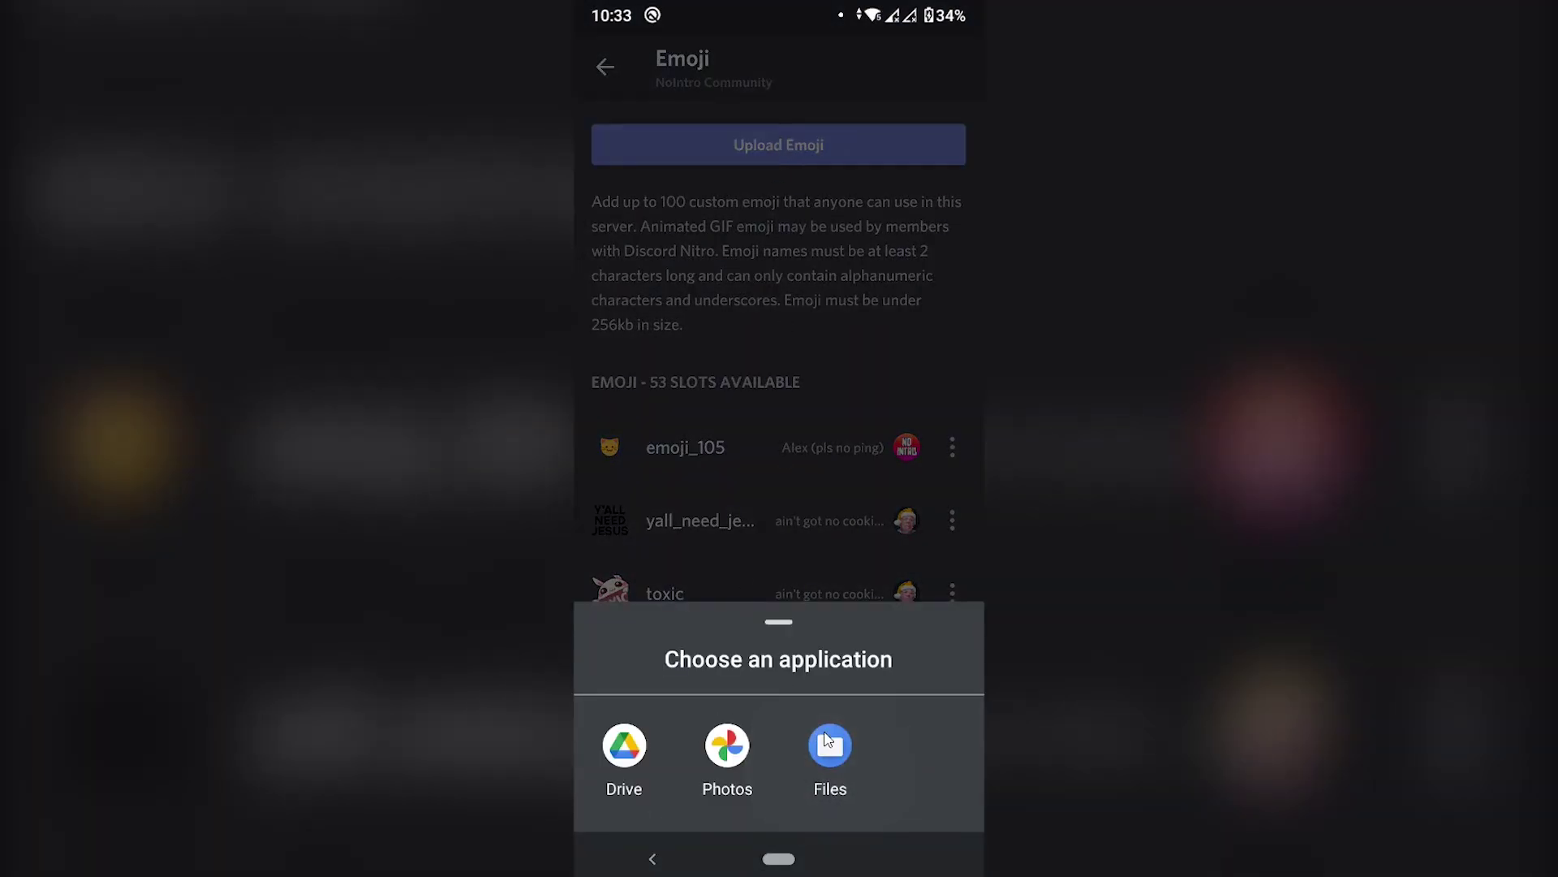
pyautogui.click(828, 740)
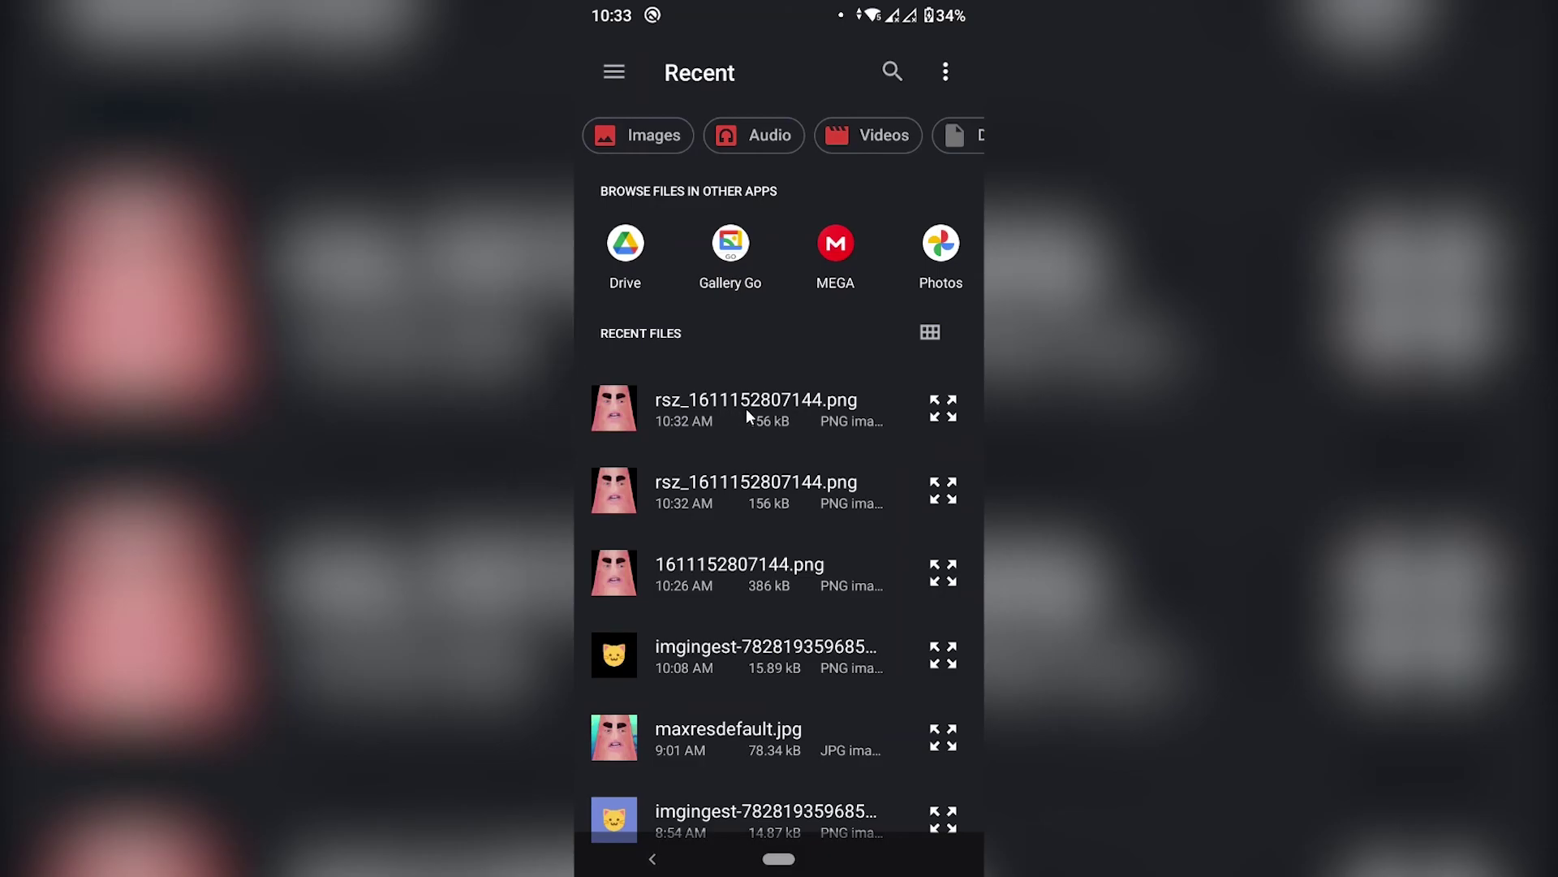
pyautogui.click(769, 407)
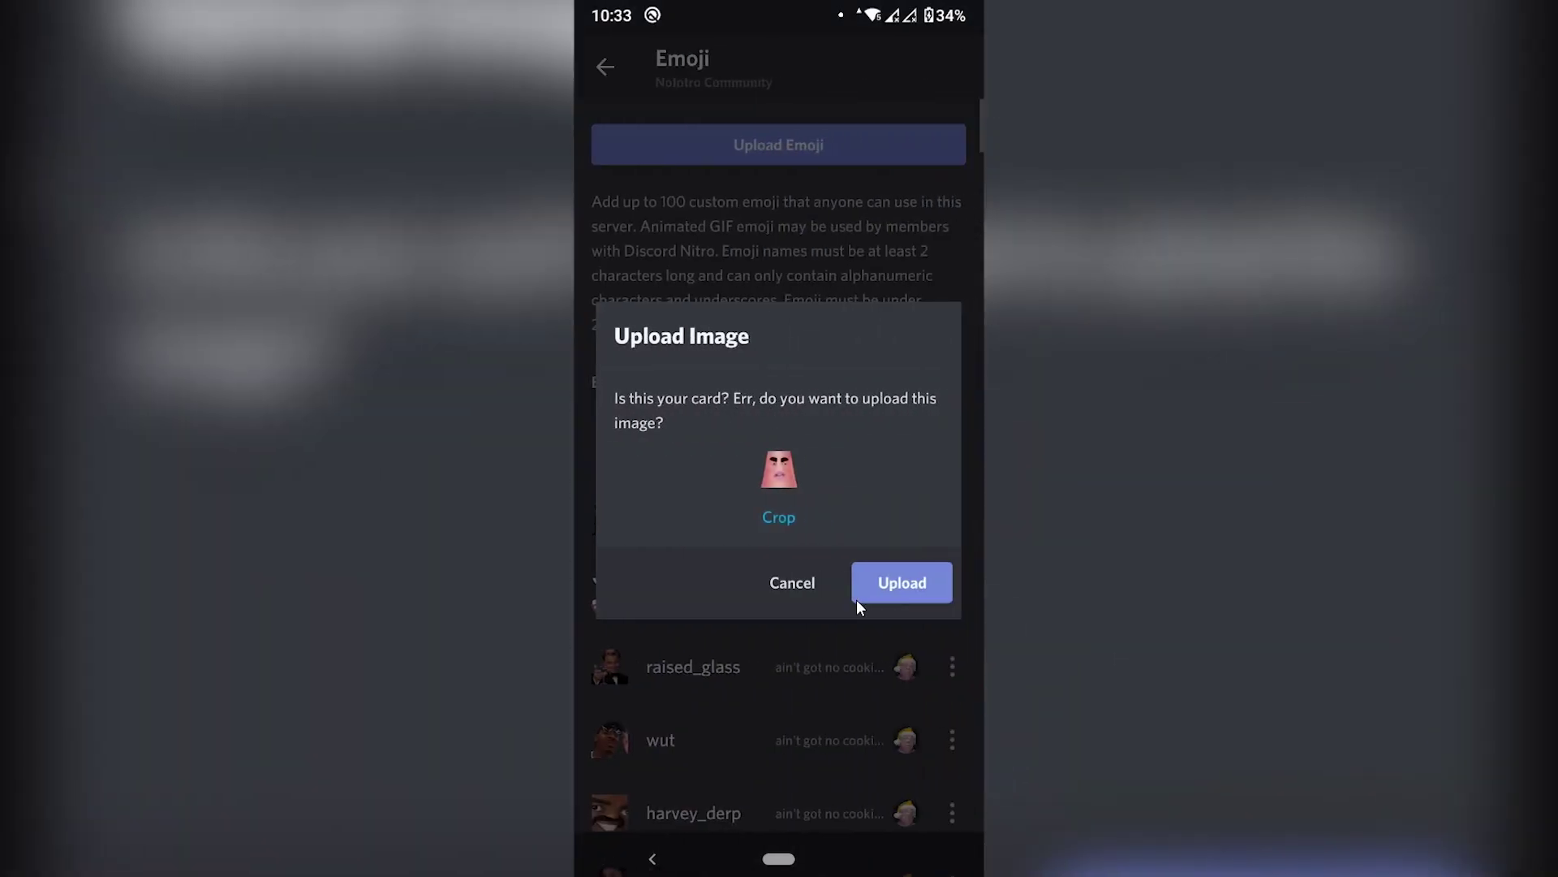
pyautogui.click(861, 589)
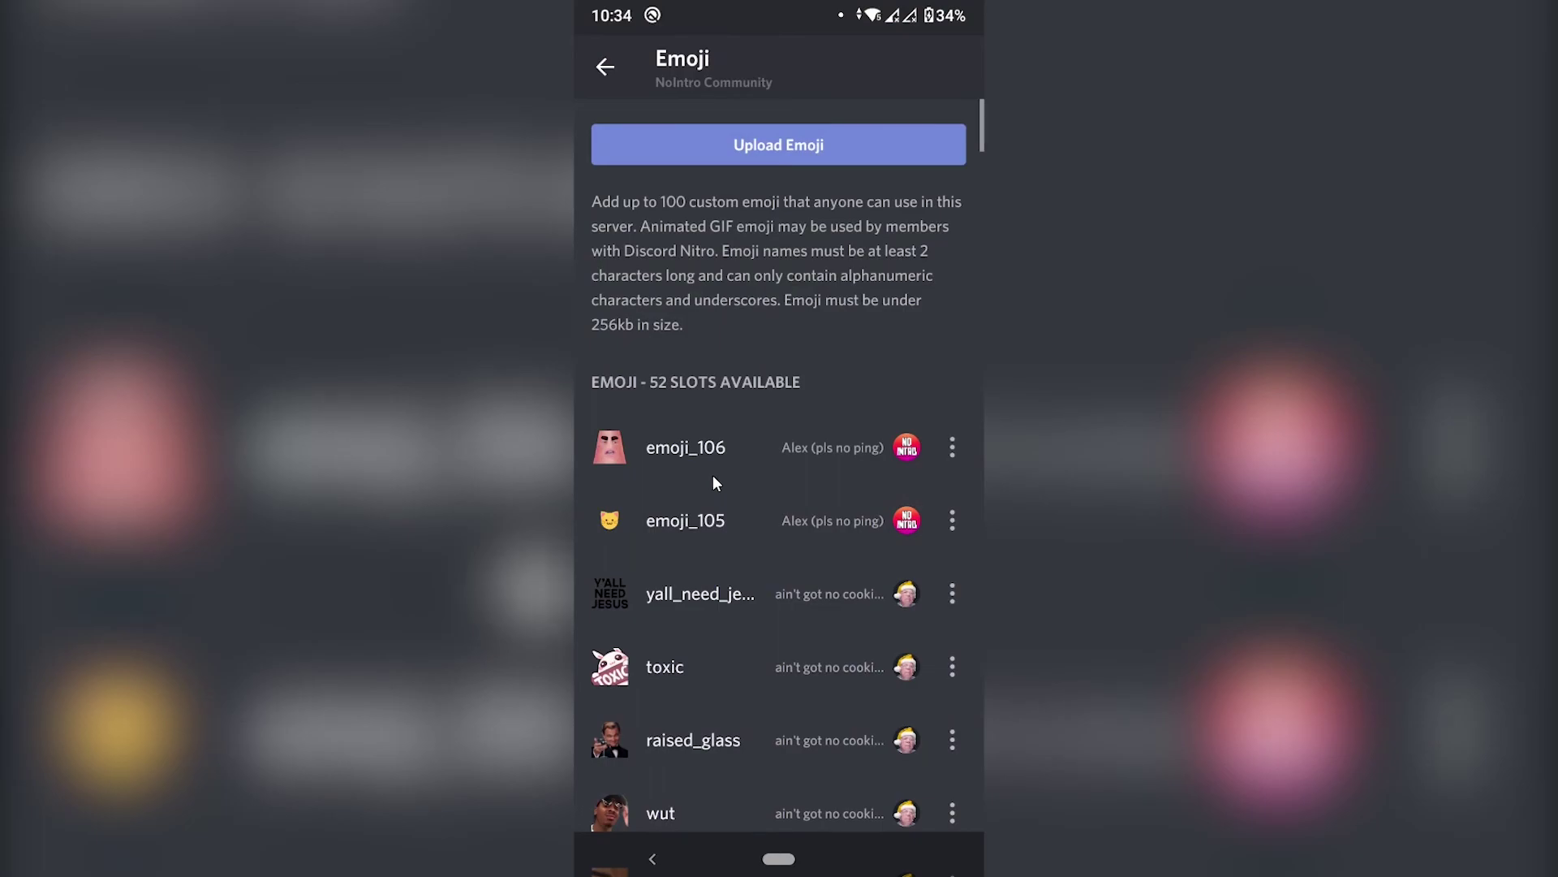
# Step: Rename emoji_106 to 'grrr', save, and go back to Server Settings
pyautogui.click(678, 451)
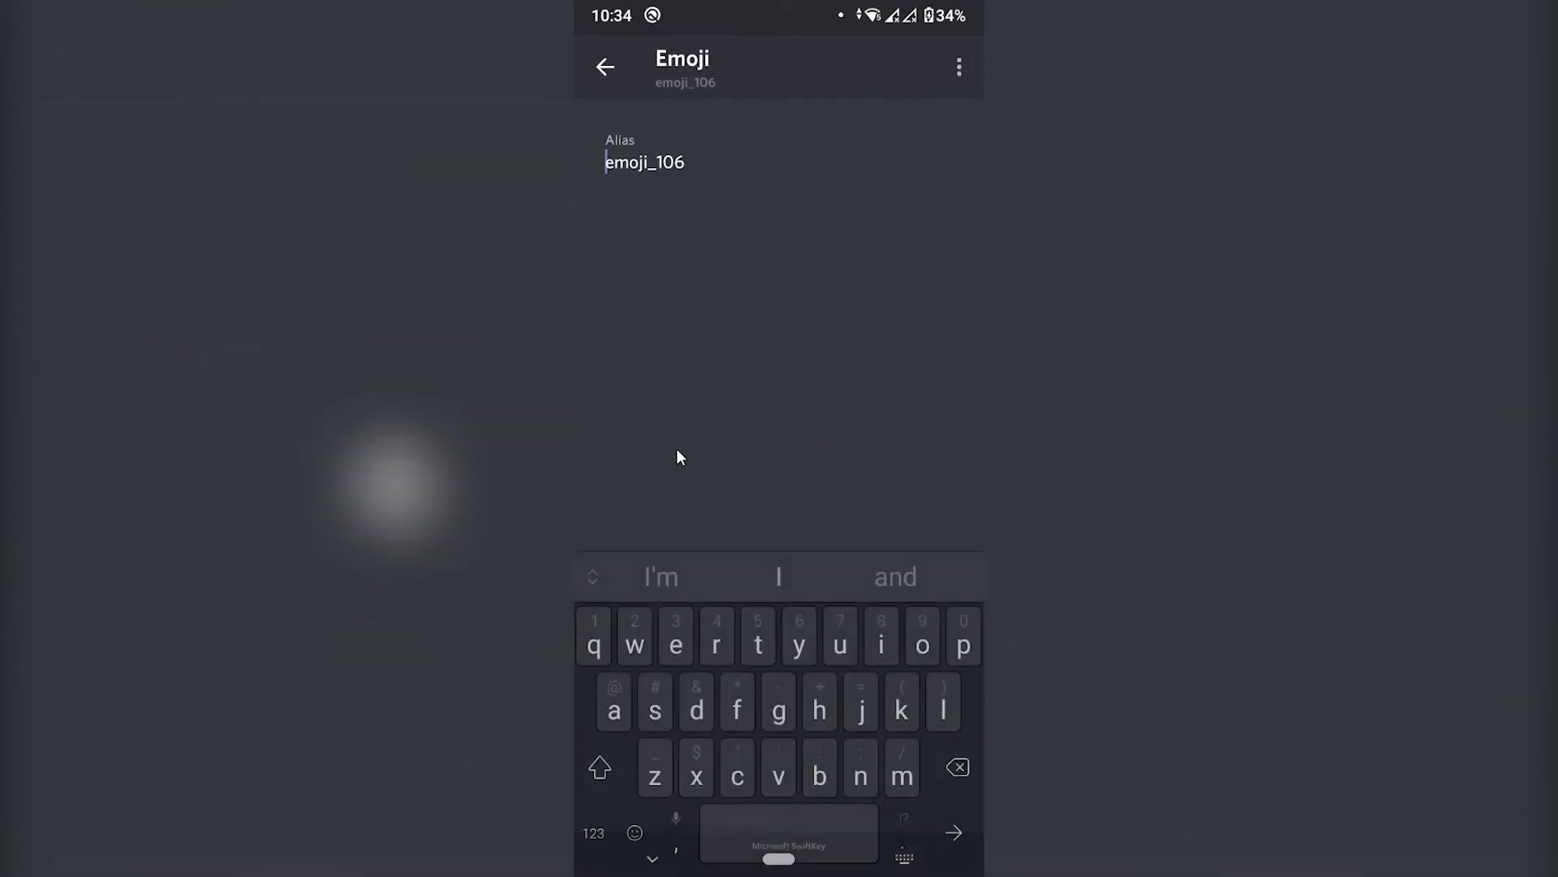
pyautogui.doubleClick(705, 178)
pyautogui.press('BackSpace')
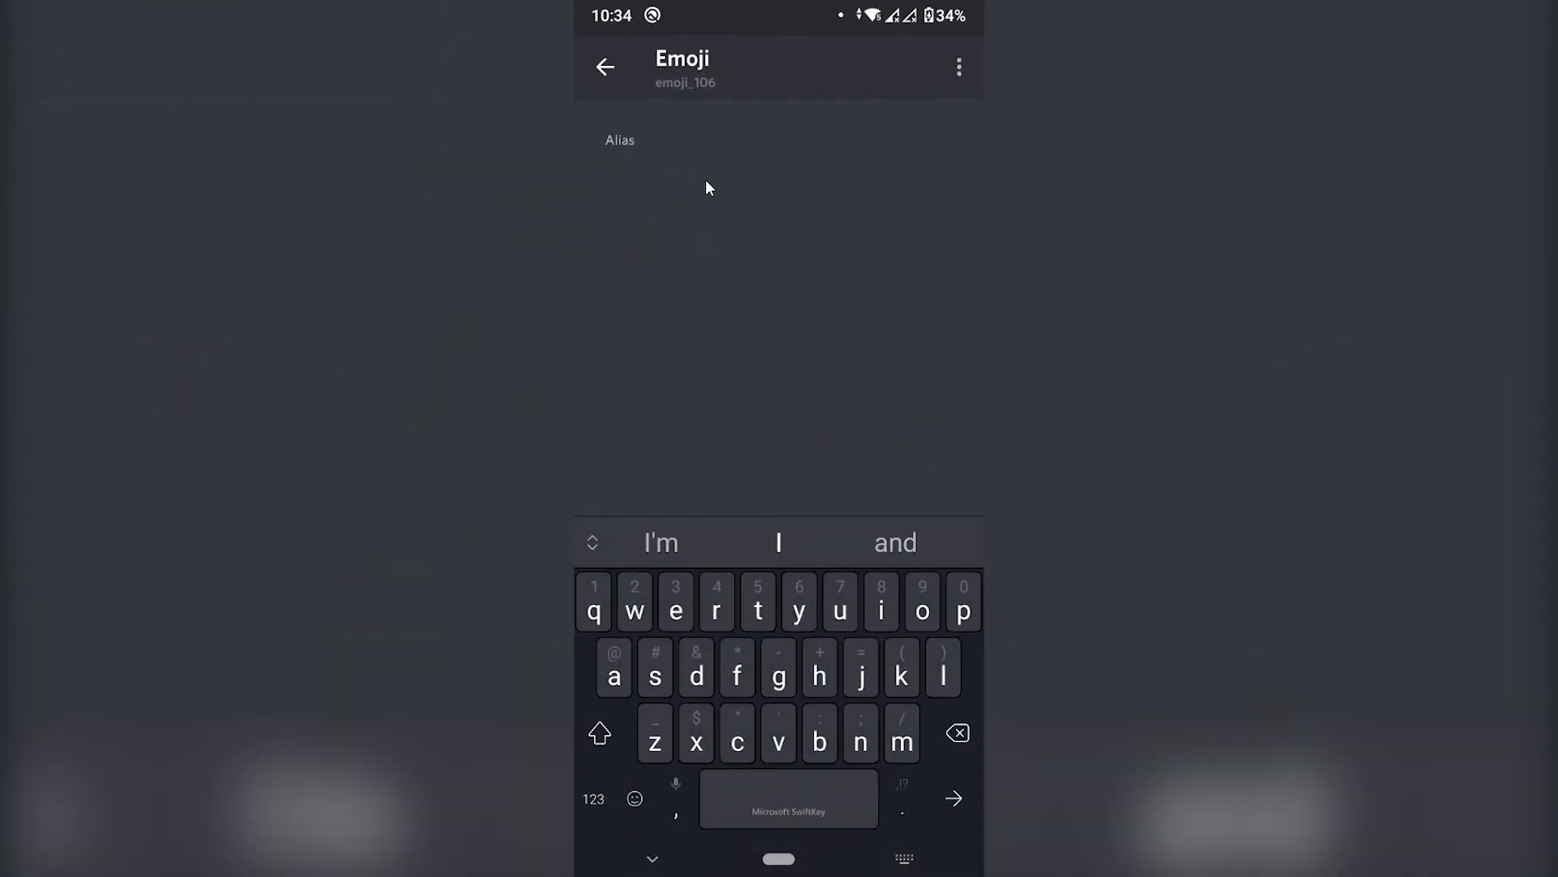
pyautogui.write('grrr')
pyautogui.click(909, 465)
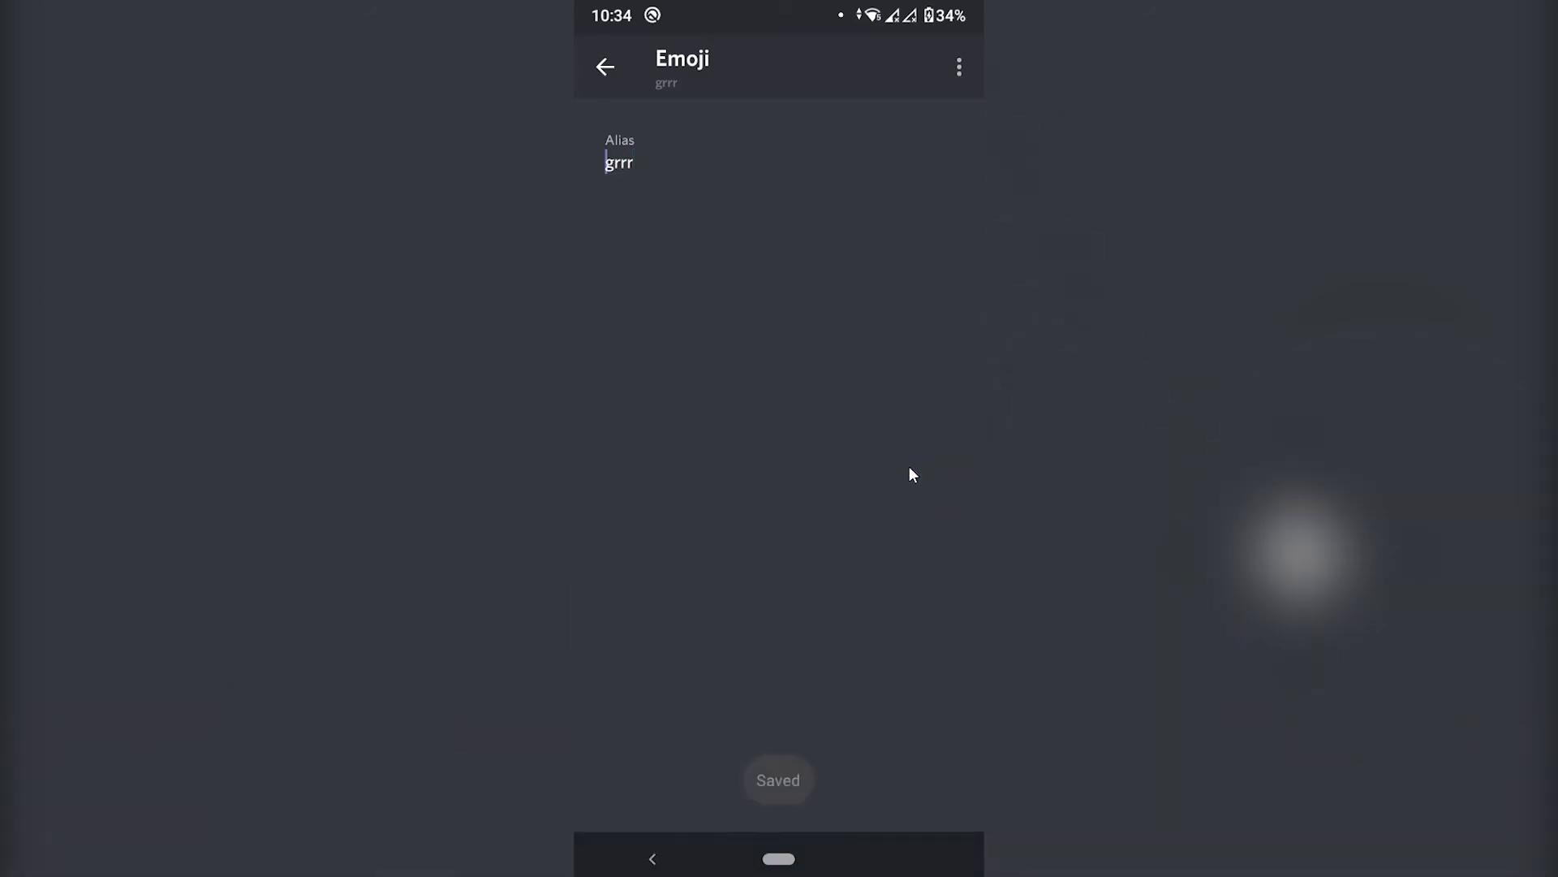
pyautogui.click(608, 65)
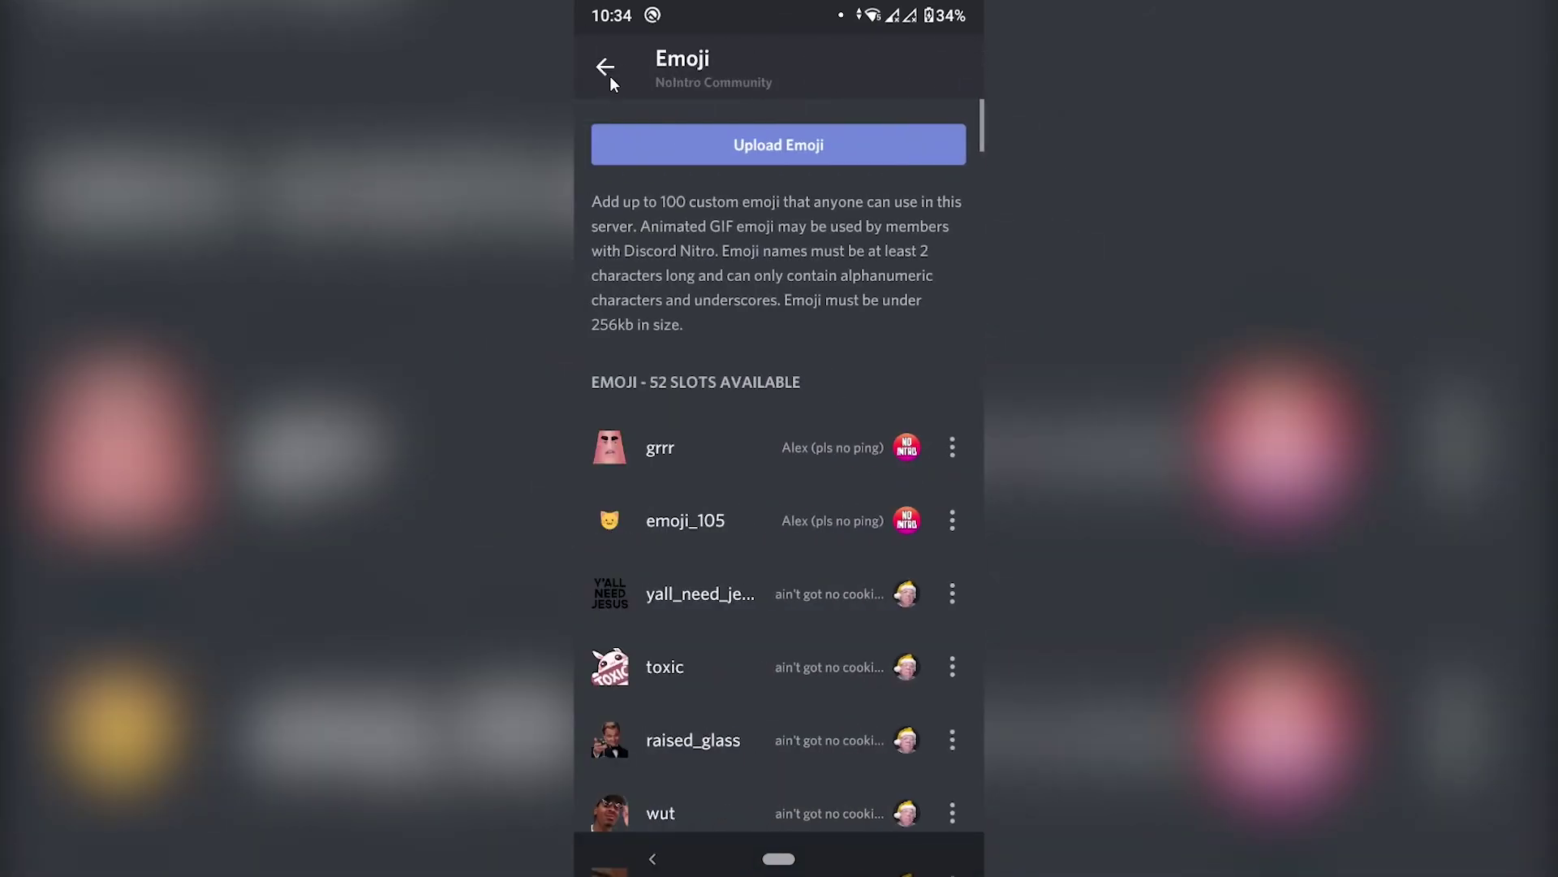
pyautogui.click(610, 65)
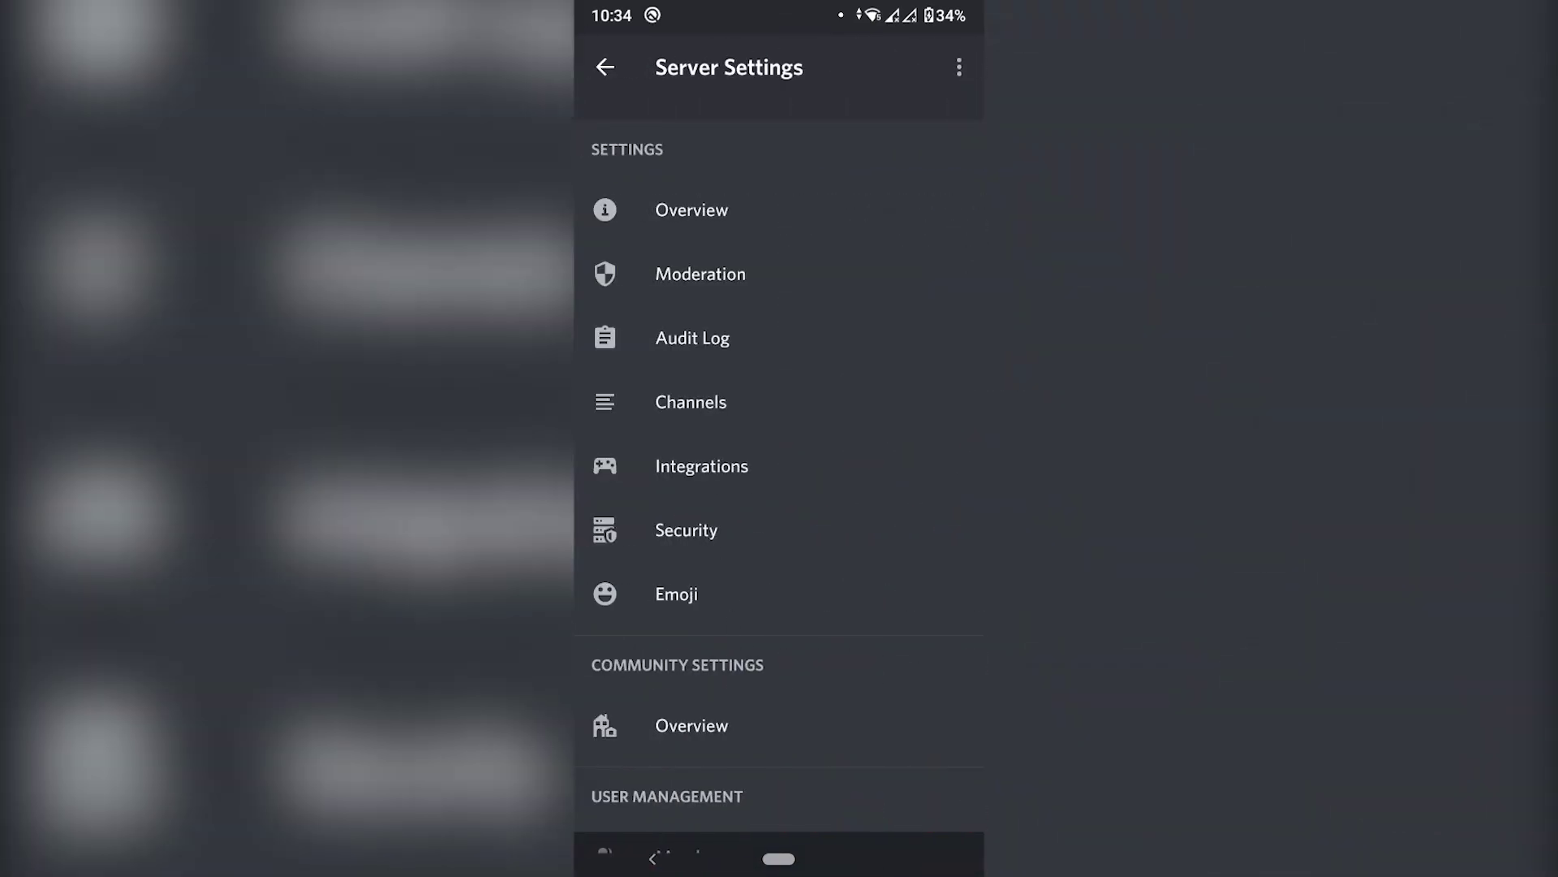
# Step: In #bot-commands, find the grrr emoji by searching 'grr' and send it
pyautogui.click(625, 81)
pyautogui.click(771, 301)
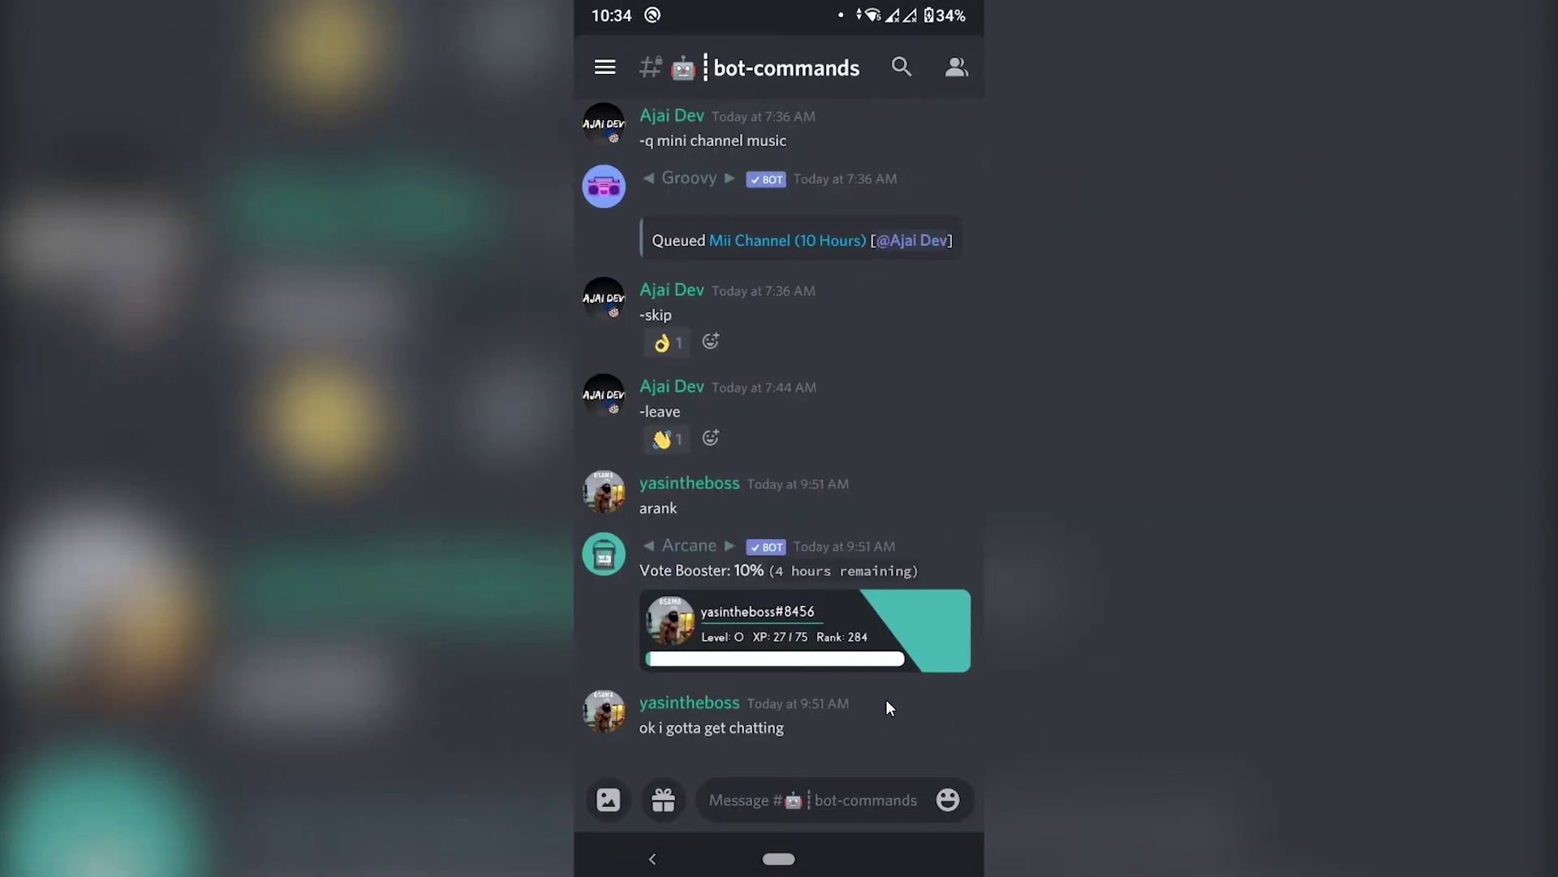
pyautogui.click(946, 799)
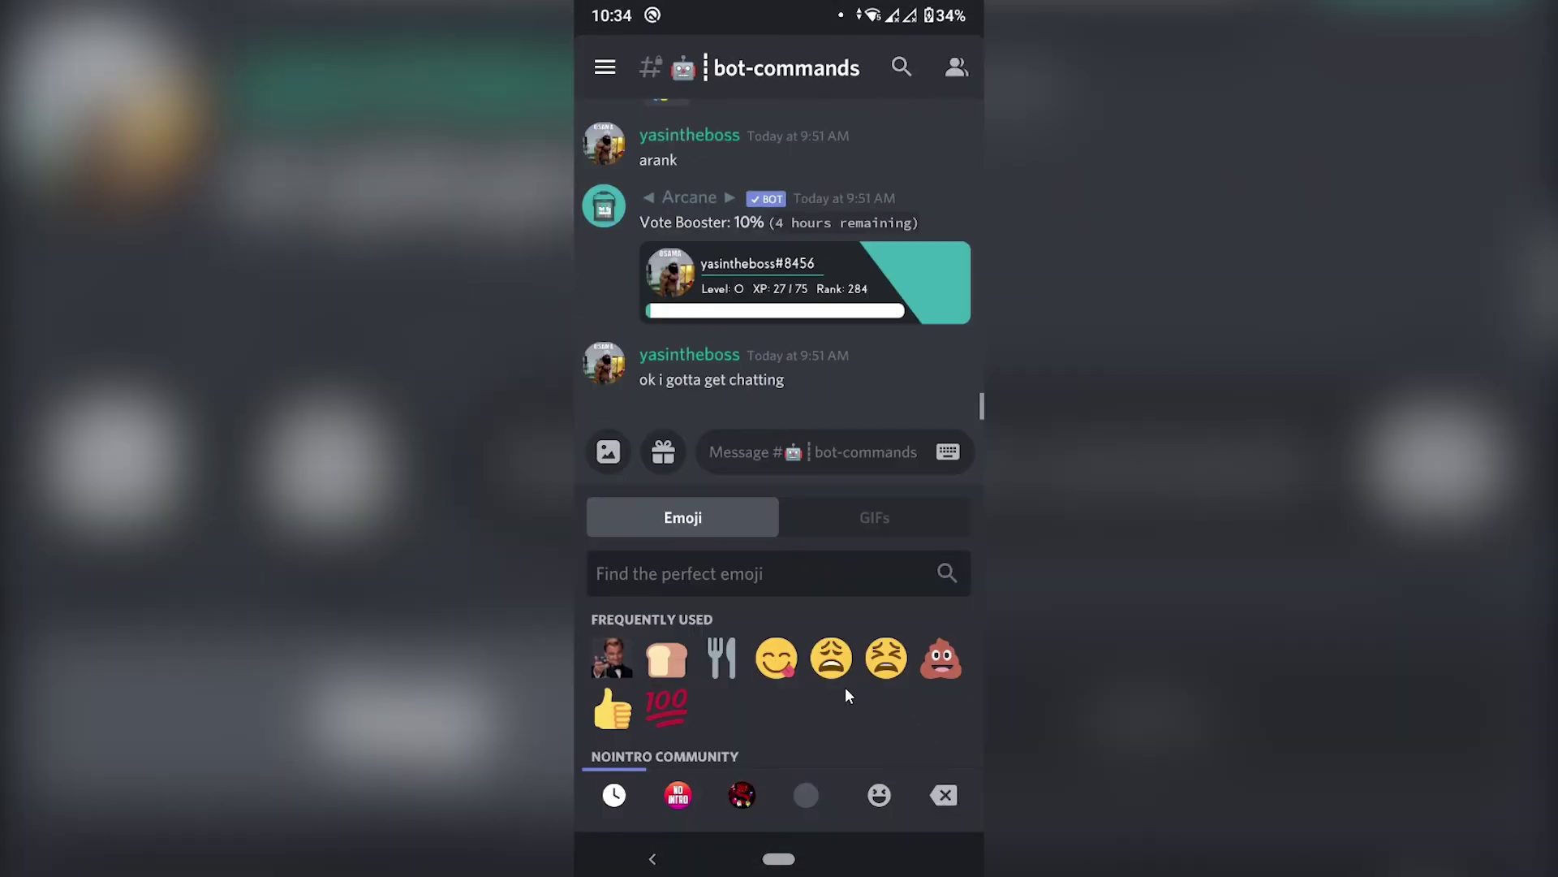
pyautogui.click(747, 583)
pyautogui.click(947, 799)
pyautogui.click(730, 208)
pyautogui.write('grr')
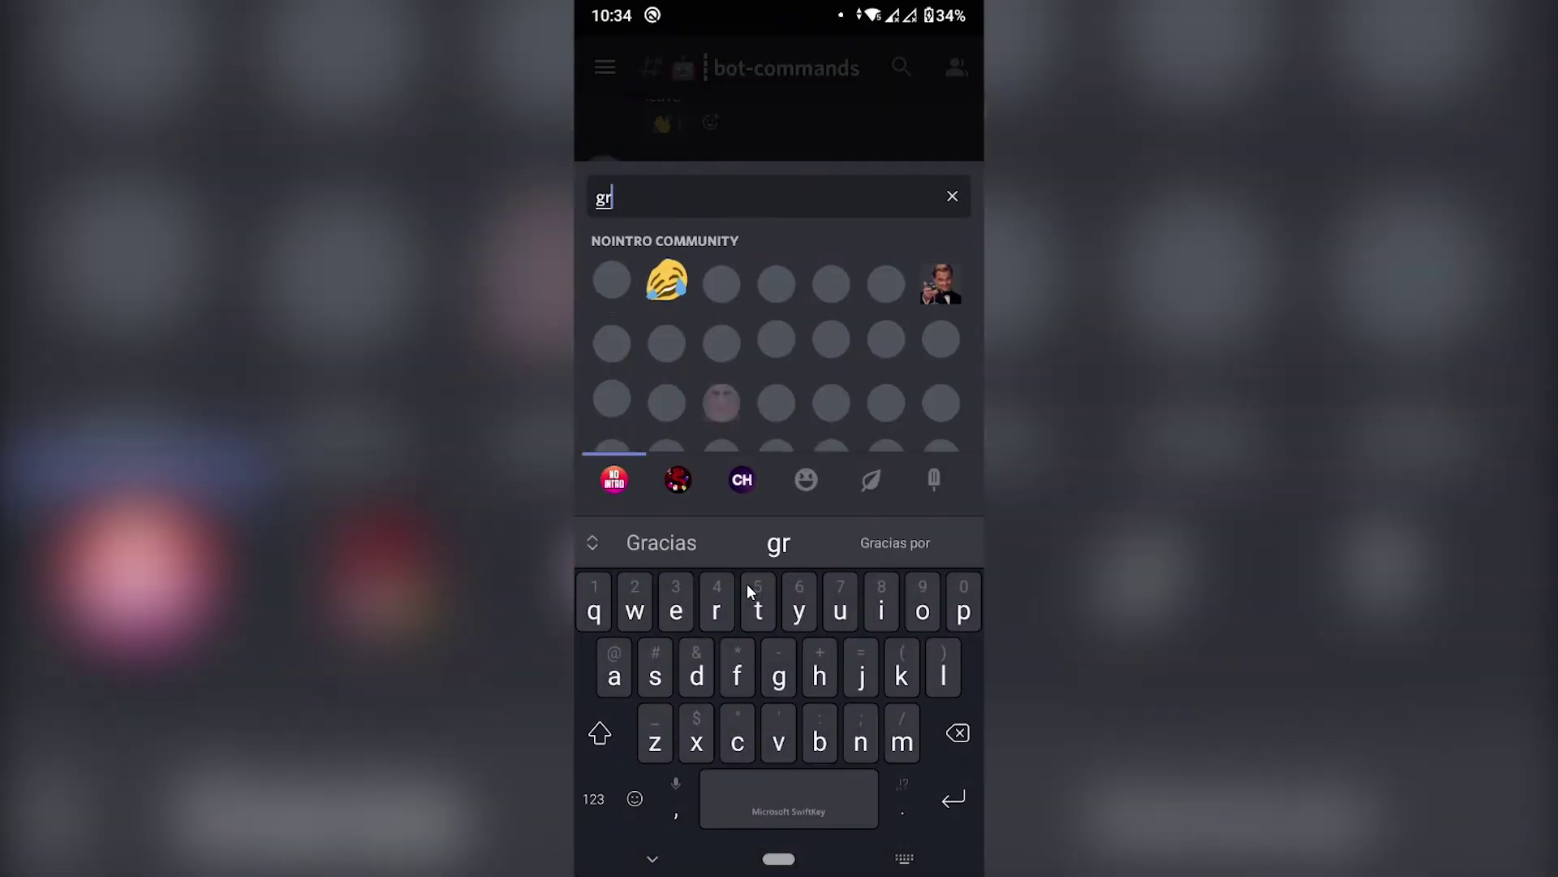
pyautogui.click(618, 278)
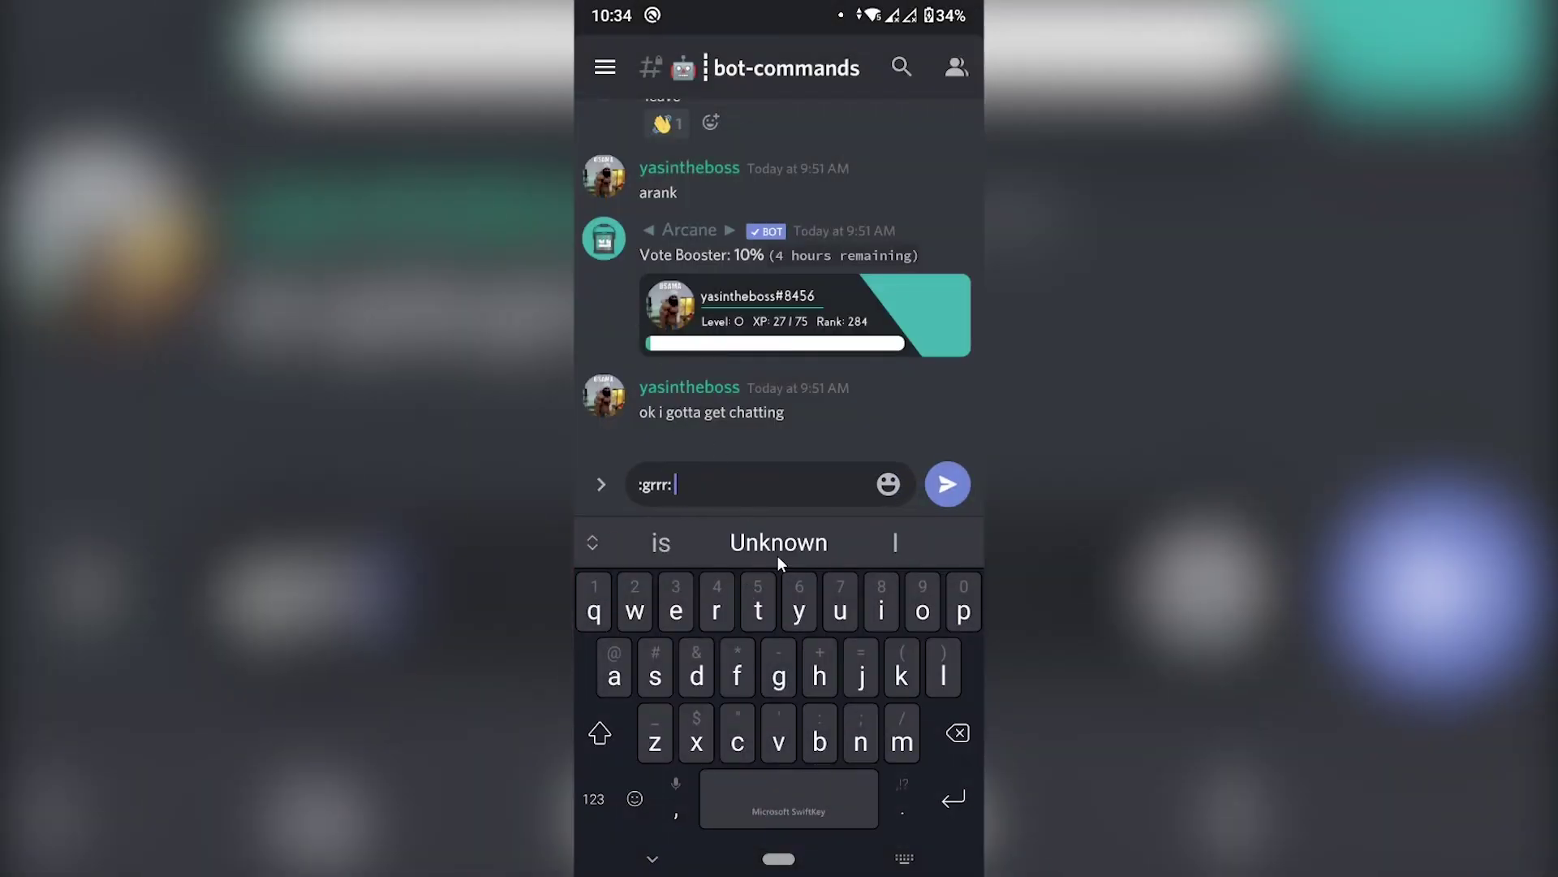
pyautogui.click(949, 491)
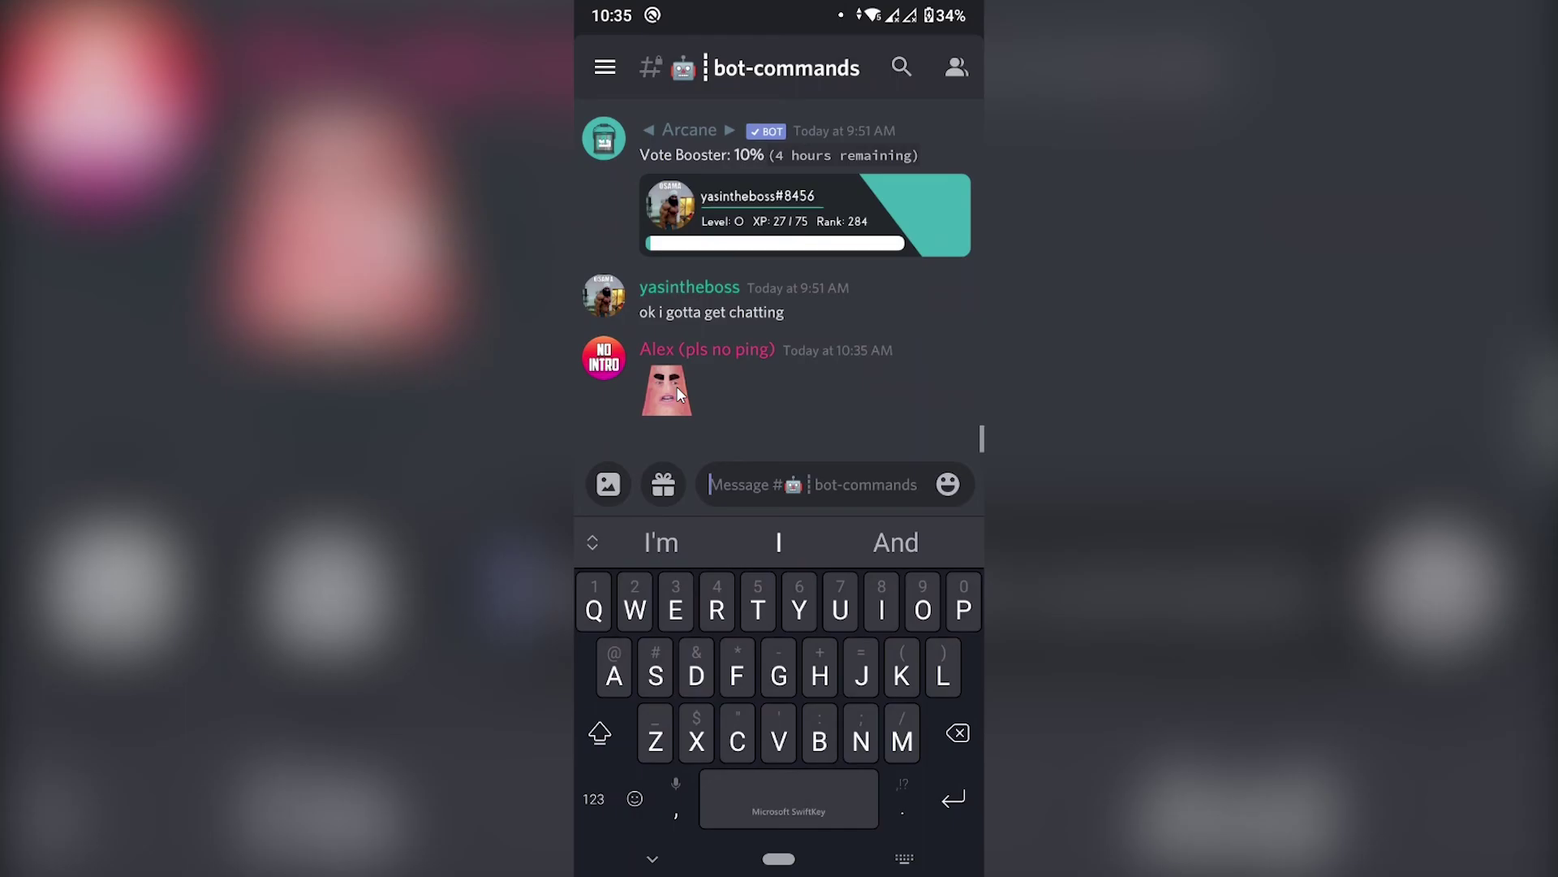